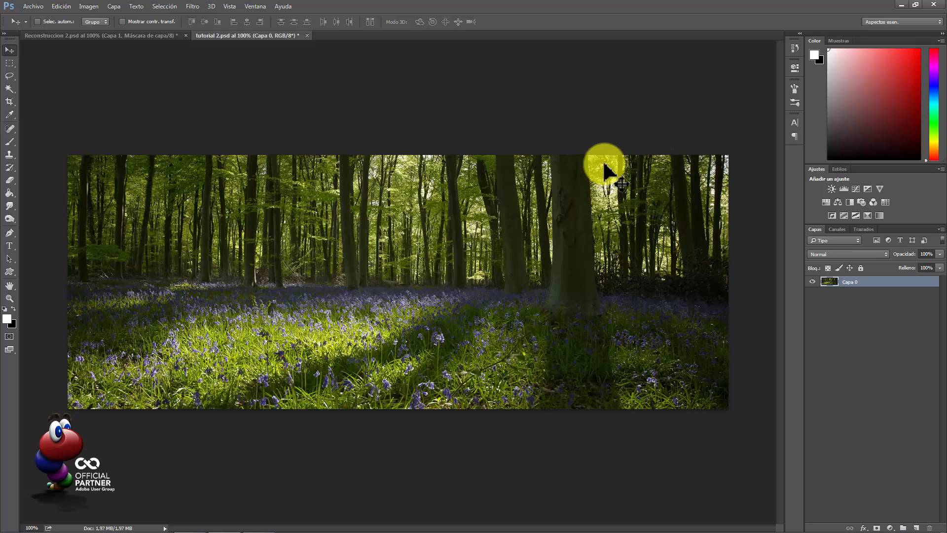
Add a new empty layer above Capa 0 and activate the Brush tool with a soft round tip.
{"action": "key", "text": "d"}
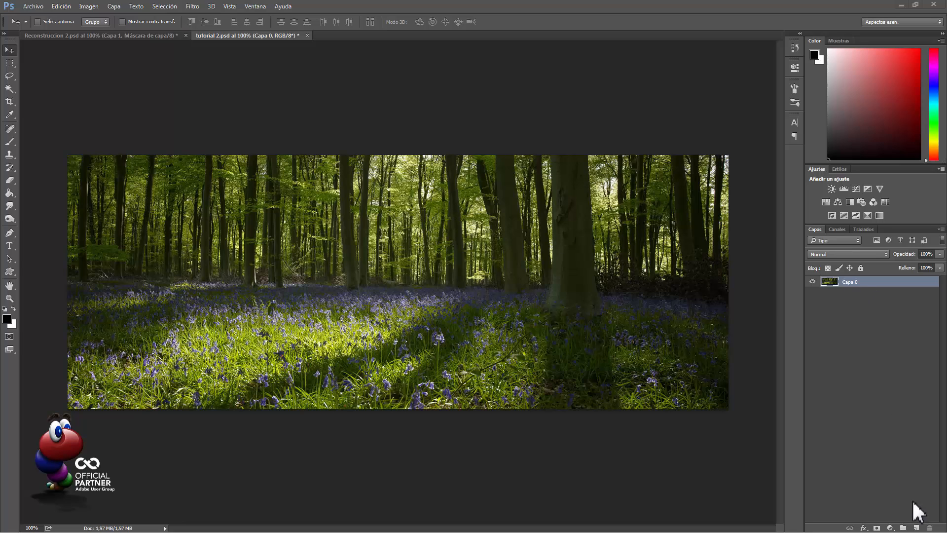
{"action": "left_click", "coordinate": [916, 527]}
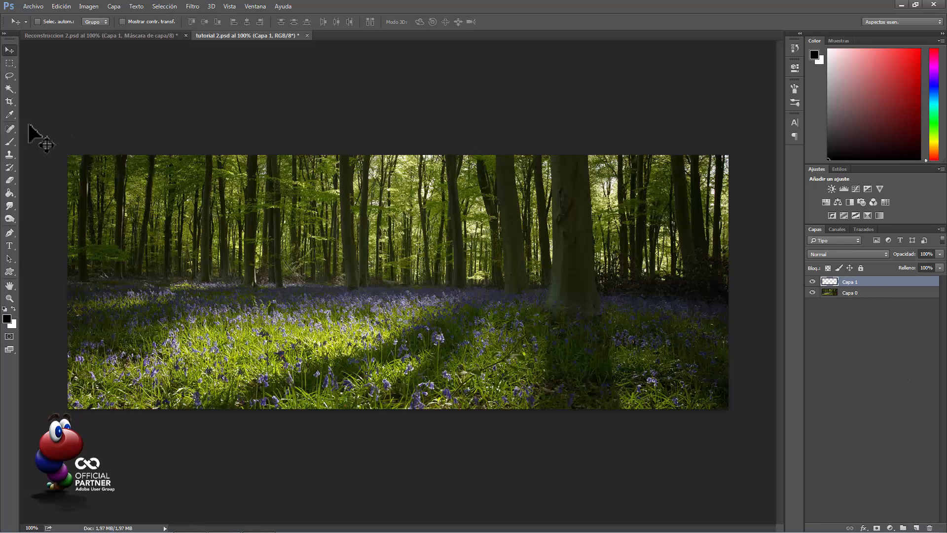
{"action": "left_click", "coordinate": [10, 142]}
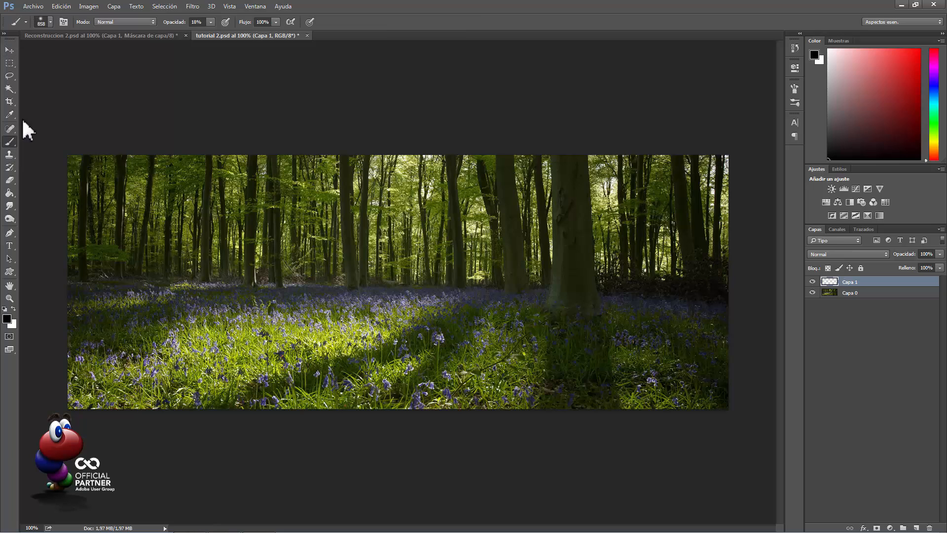
{"action": "left_click", "coordinate": [51, 22]}
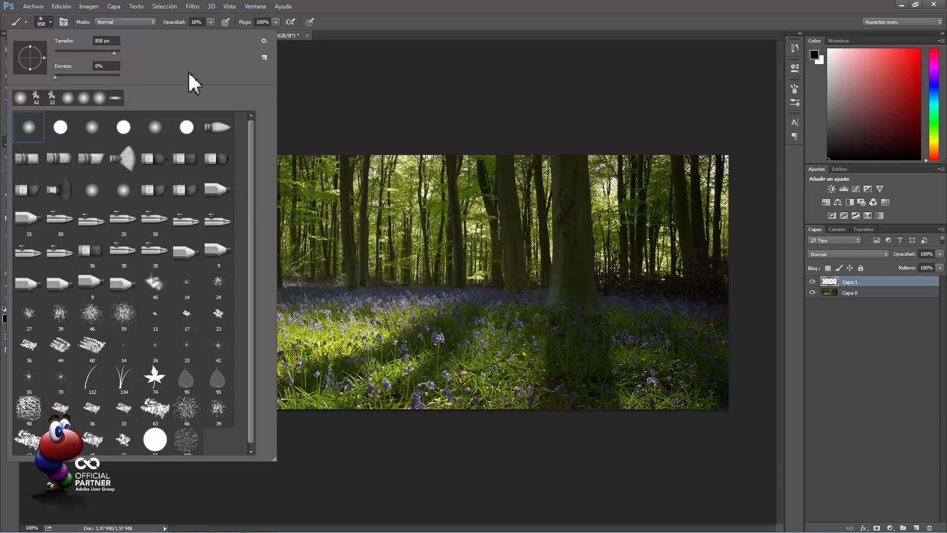
{"action": "left_click", "coordinate": [355, 21]}
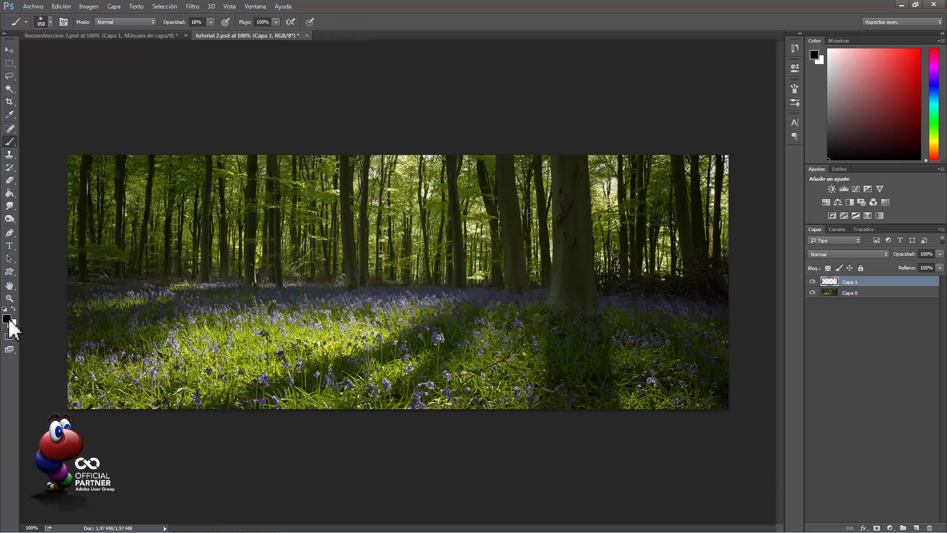
Paint a dense white glow over the large tree trunk with a 956 px soft white brush at 100% opacity.
{"action": "left_click", "coordinate": [13, 309]}
{"action": "left_click_drag", "start_coordinate": [520, 251], "coordinate": [544, 249]}
{"action": "left_click_drag", "start_coordinate": [182, 27], "coordinate": [316, 25]}
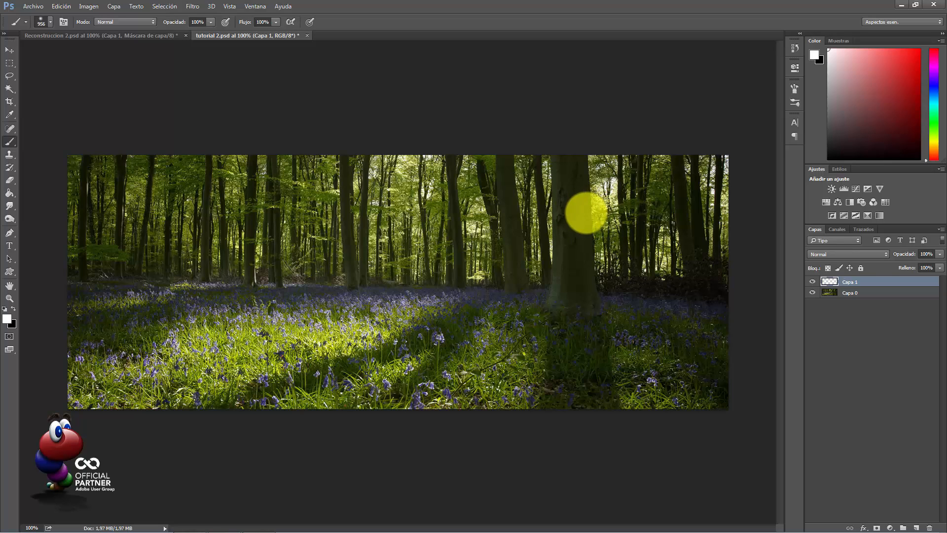
{"action": "left_click", "coordinate": [586, 212]}
{"action": "left_click", "coordinate": [586, 213]}
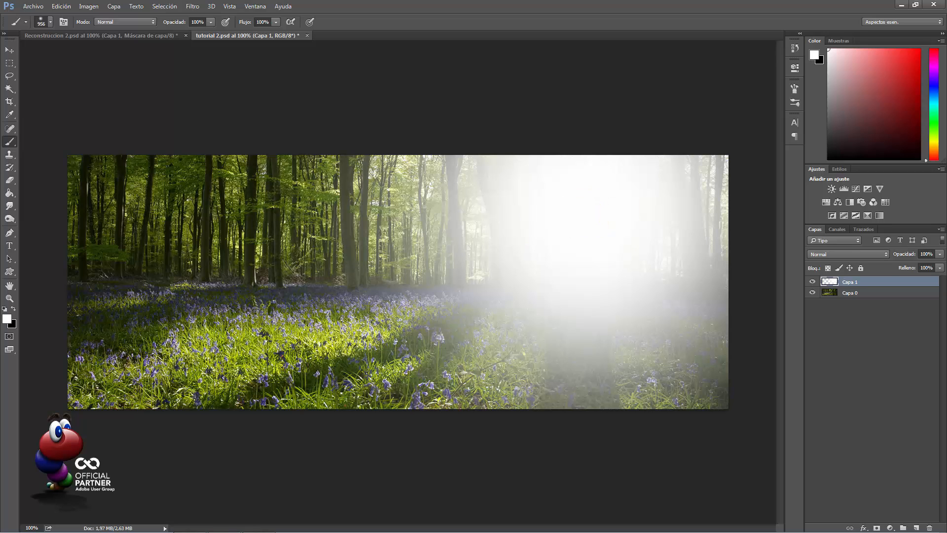
Paint a lighter white haze left of the glow with the brush at 45% opacity.
{"action": "left_click", "coordinate": [209, 22]}
{"action": "key", "text": "Return"}
{"action": "left_click", "coordinate": [355, 281]}
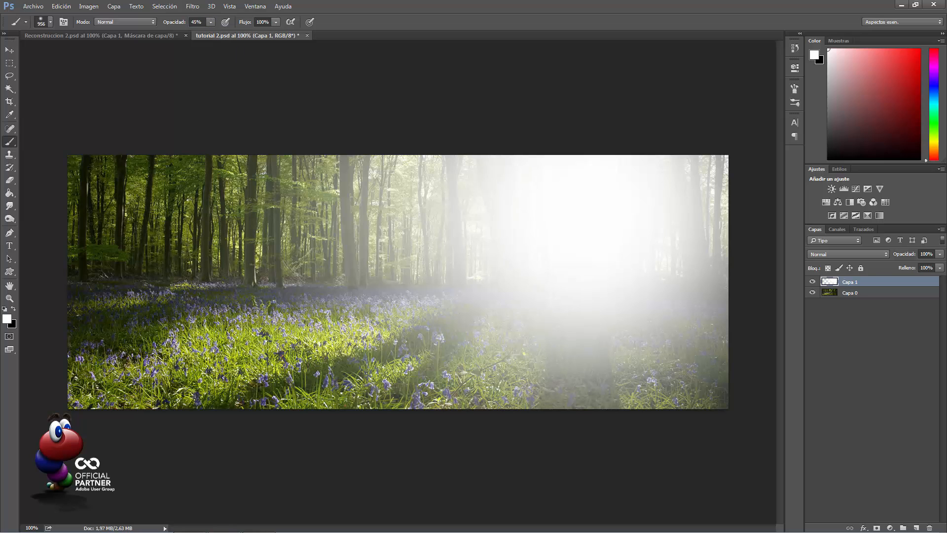
Paint a faint white haze over the left-hand trees with a 794 px brush at 12% opacity, and save the document.
{"action": "left_click_drag", "start_coordinate": [179, 22], "coordinate": [164, 24]}
{"action": "key", "text": "Return"}
{"action": "left_click_drag", "start_coordinate": [317, 211], "coordinate": [277, 210]}
{"action": "left_click", "coordinate": [276, 210]}
{"action": "left_click", "coordinate": [281, 225]}
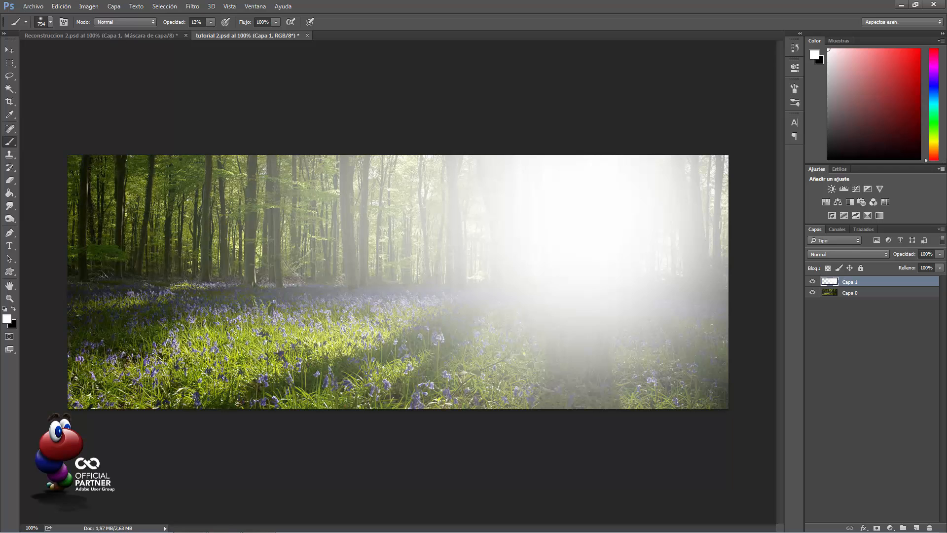
{"action": "key", "text": "v"}
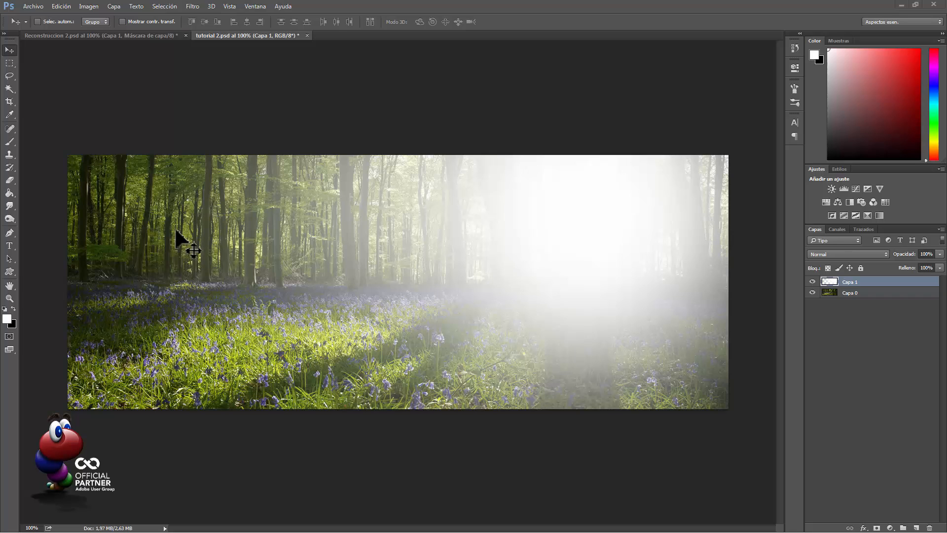
{"action": "key", "text": "ctrl+s"}
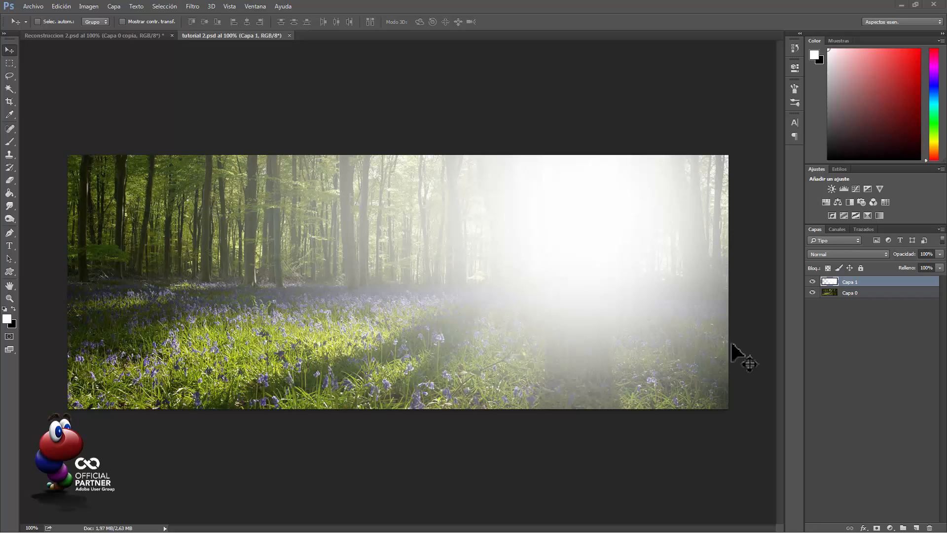
Add a new layer above Capa 1 and fill it entirely with white.
{"action": "left_click", "coordinate": [916, 527]}
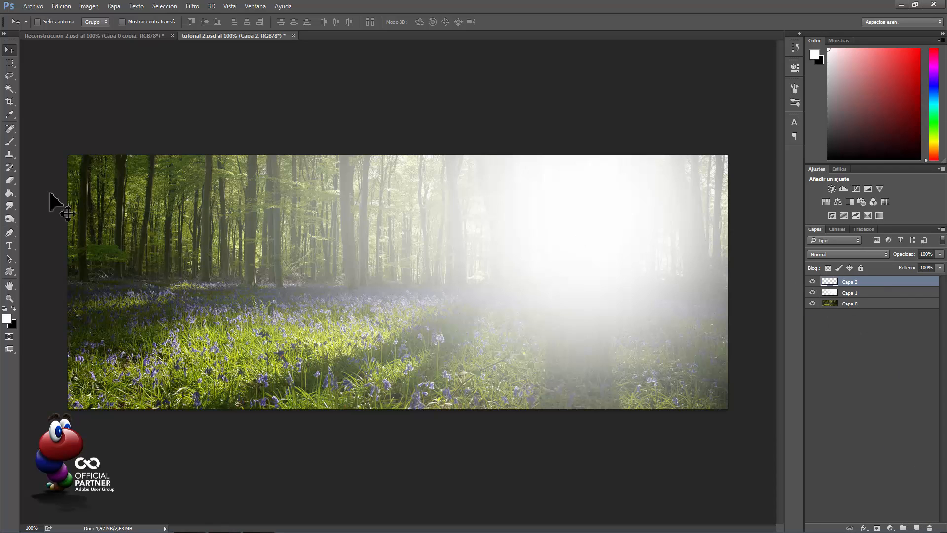
{"action": "left_click", "coordinate": [10, 194]}
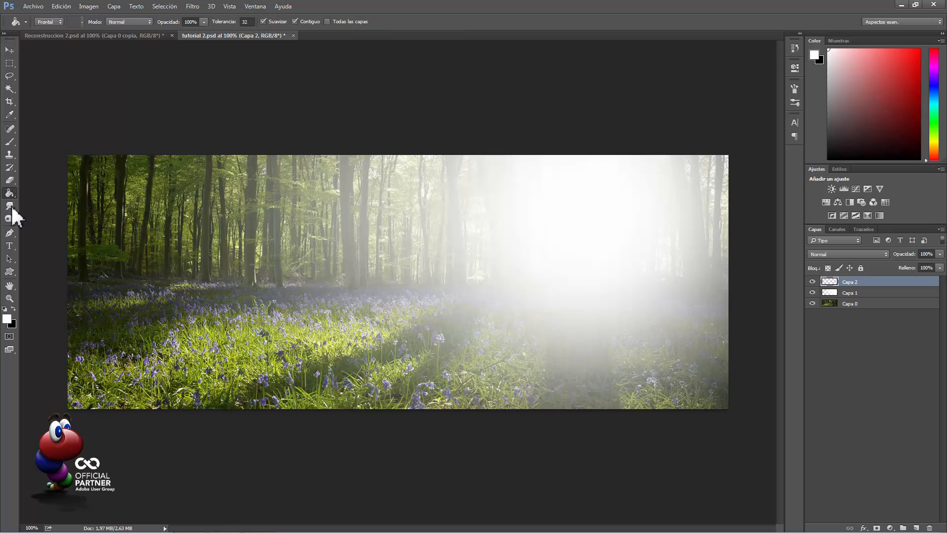
{"action": "left_click", "coordinate": [367, 273]}
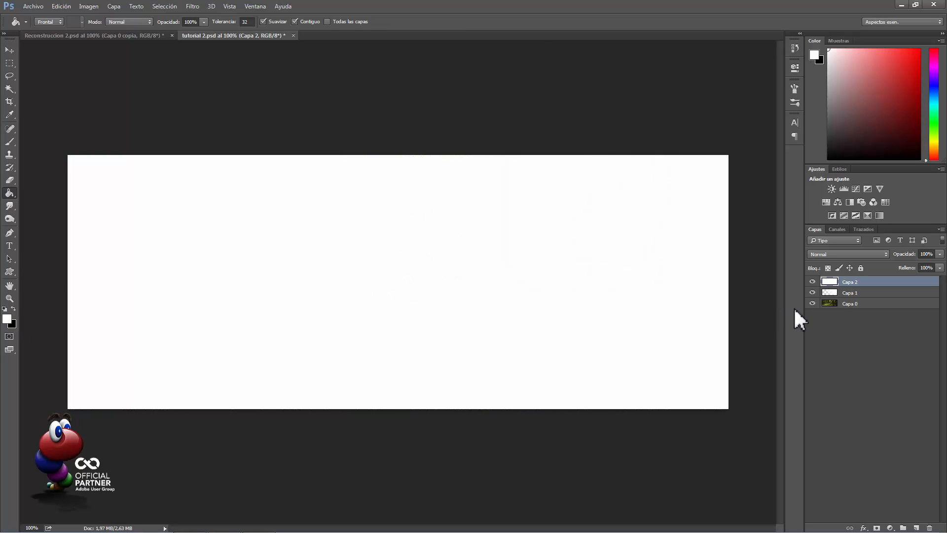
Duplicate the forest photo layer Capa 0 and move the copy above all other layers.
{"action": "left_click", "coordinate": [832, 304]}
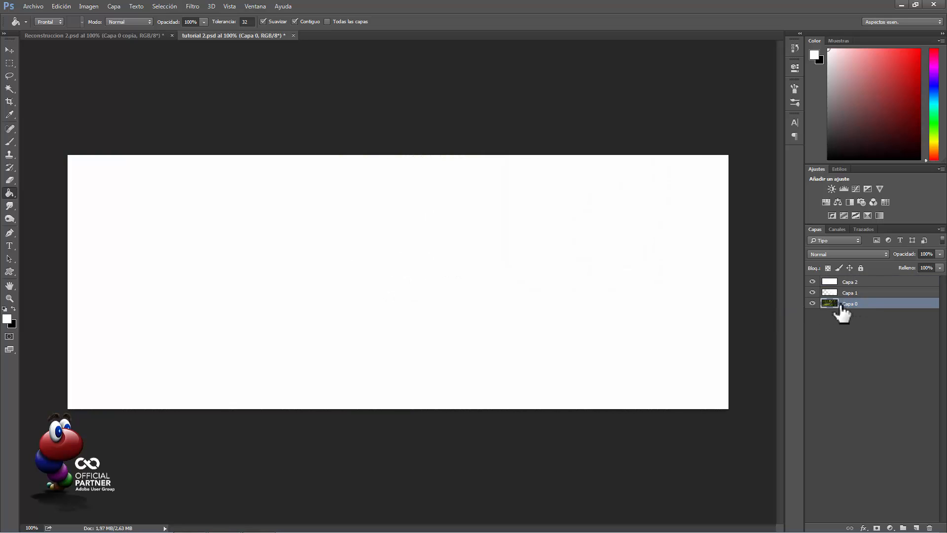
{"action": "key", "text": "ctrl+j"}
{"action": "left_click_drag", "start_coordinate": [837, 305], "coordinate": [834, 277]}
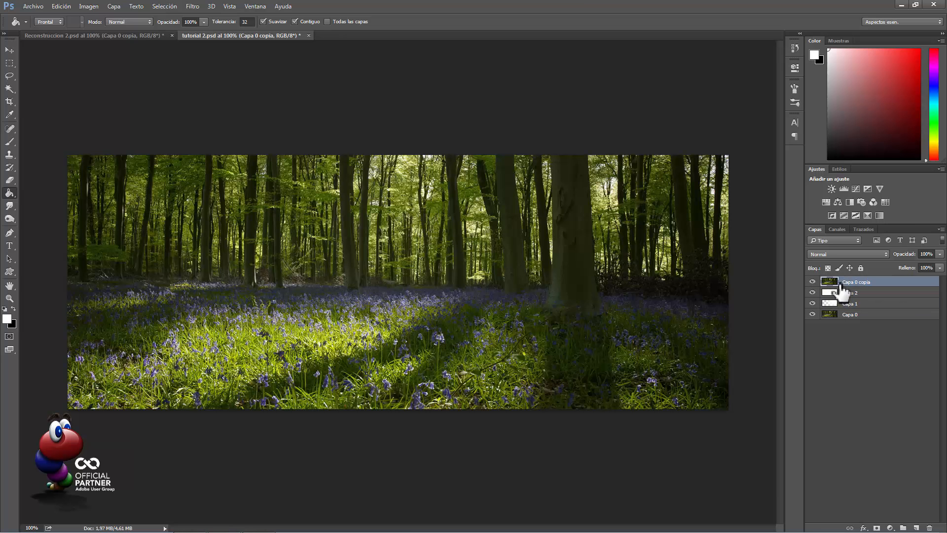
Desaturate the duplicated forest photo layer.
{"action": "left_click", "coordinate": [88, 7]}
{"action": "mouse_move", "coordinate": [101, 34]}
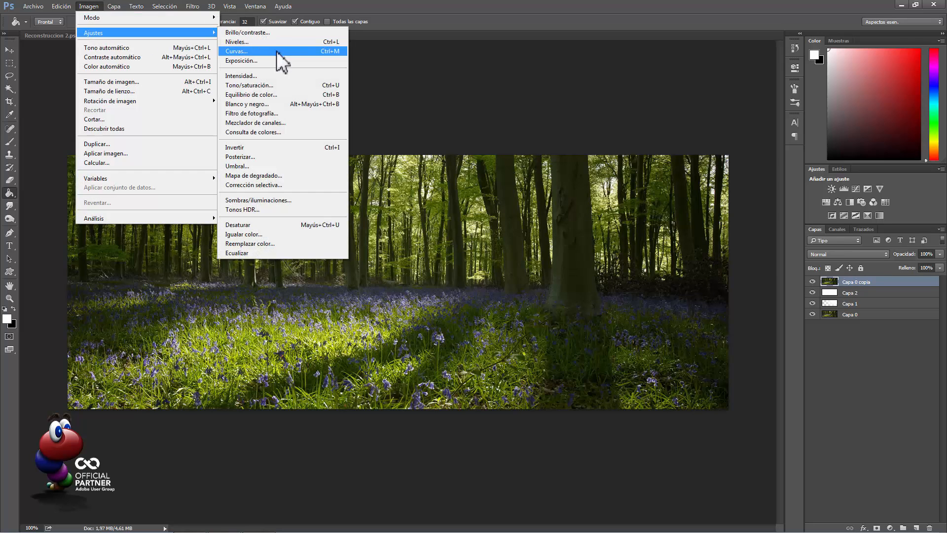
{"action": "left_click", "coordinate": [330, 226]}
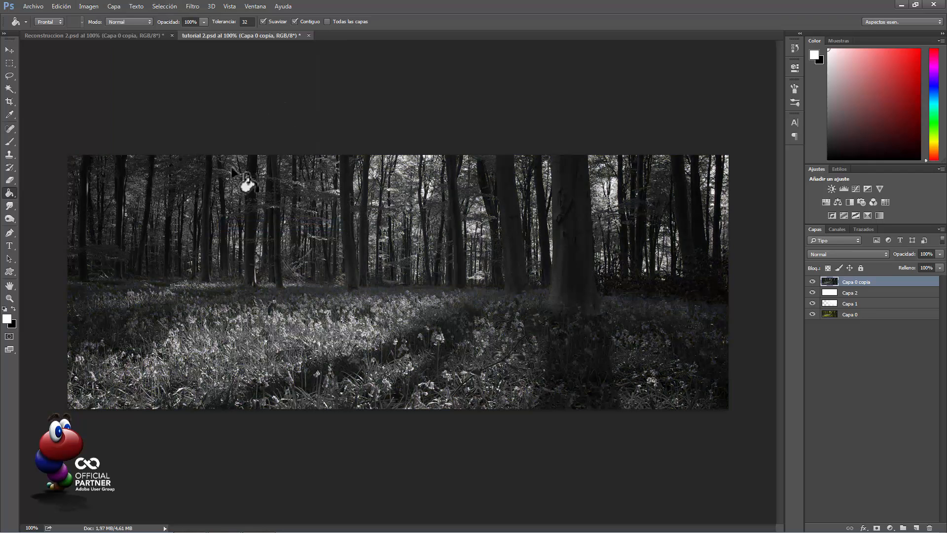
Open a Levels adjustment on the desaturated copy and roughly set the input levels to 23, 1,73 and 108.
{"action": "left_click", "coordinate": [90, 7]}
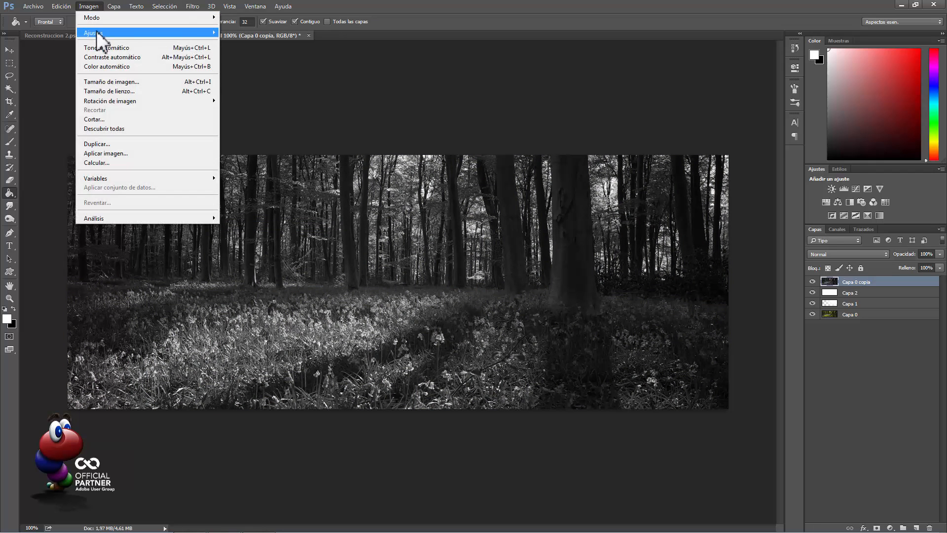
{"action": "mouse_move", "coordinate": [99, 37]}
{"action": "left_click", "coordinate": [271, 46]}
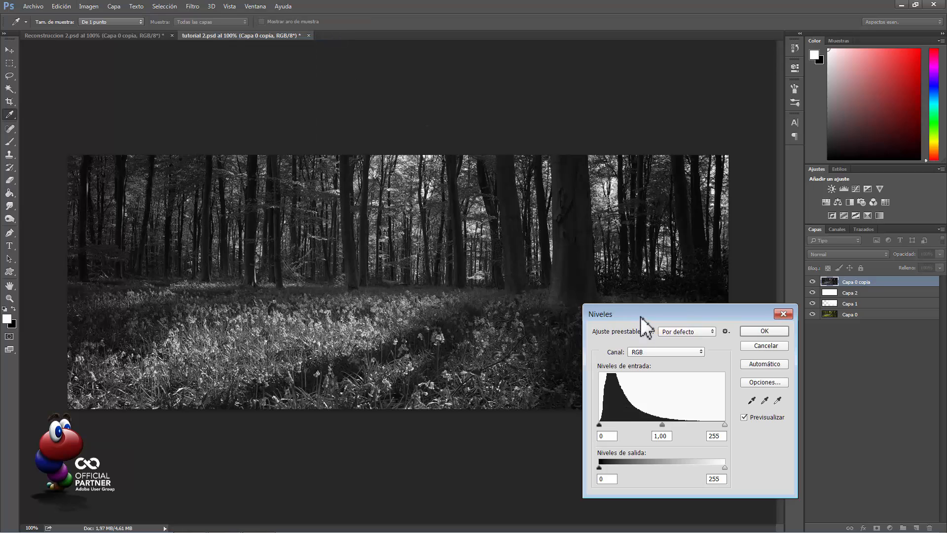
{"action": "left_click_drag", "start_coordinate": [640, 316], "coordinate": [607, 299]}
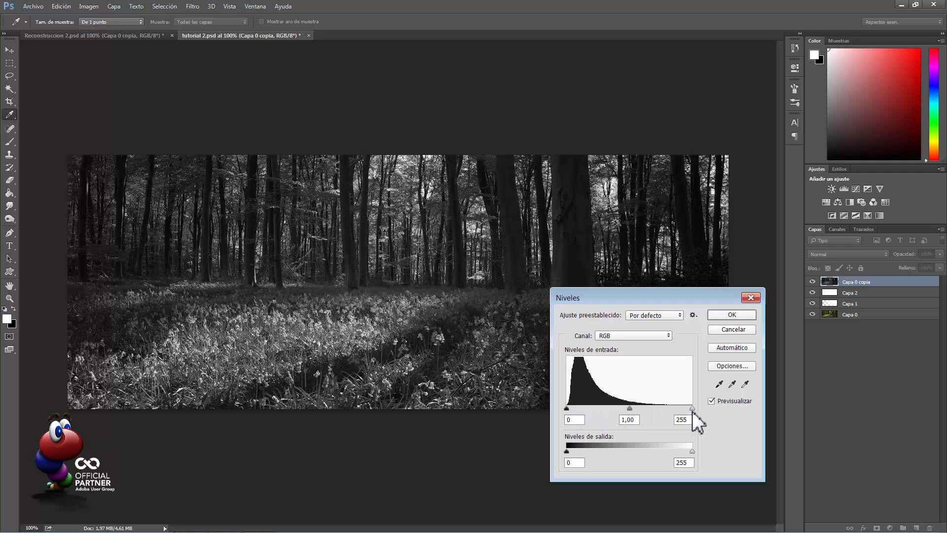
{"action": "left_click_drag", "start_coordinate": [567, 409], "coordinate": [577, 412]}
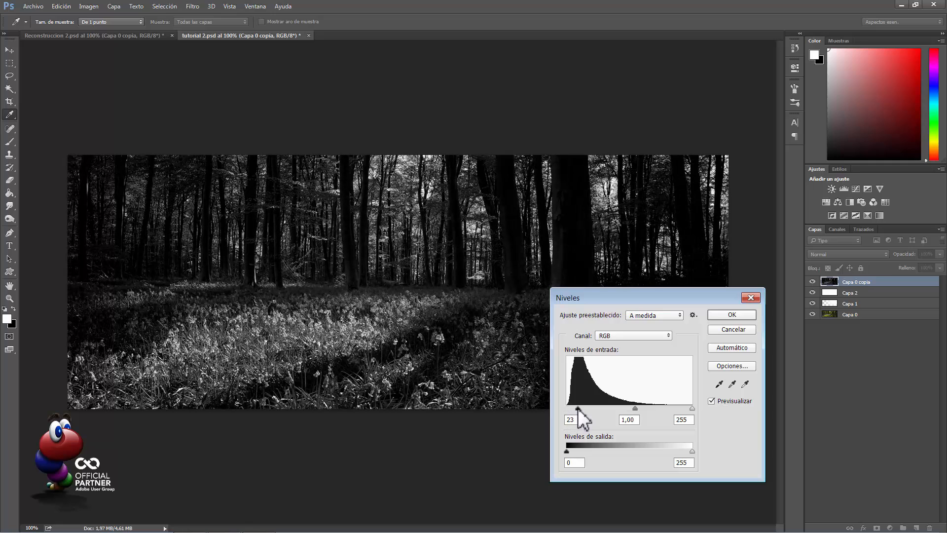
{"action": "left_click_drag", "start_coordinate": [634, 407], "coordinate": [594, 409]}
{"action": "left_click_drag", "start_coordinate": [692, 409], "coordinate": [591, 409]}
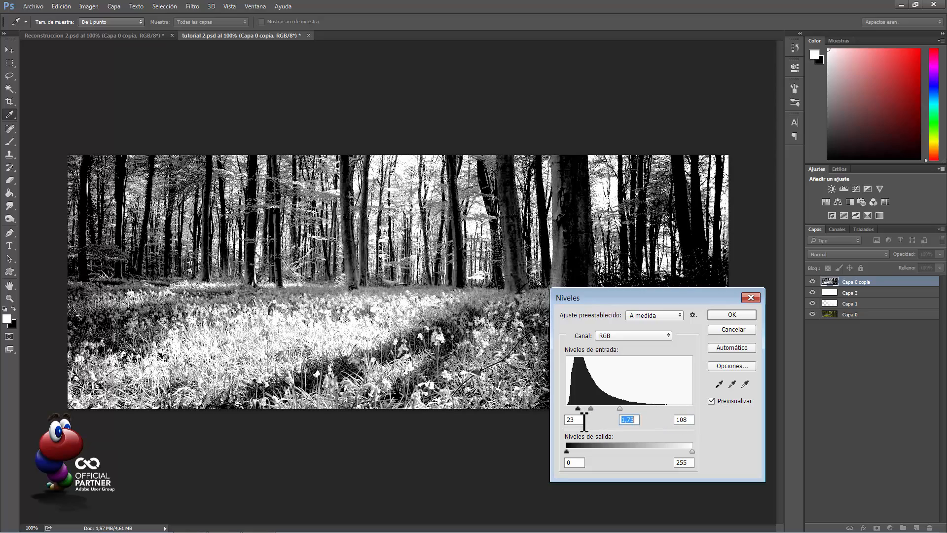
Refine the Levels input values to 24 for shadows, 1,19 for midtones and 79 for highlights, and apply them.
{"action": "type", "text": "24"}
{"action": "key", "text": "Tab"}
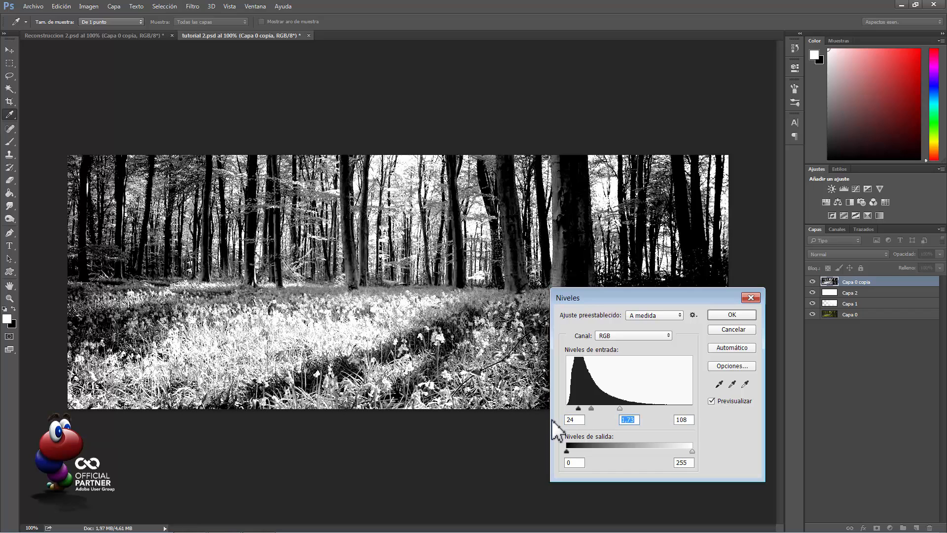
{"action": "type", "text": "1,19"}
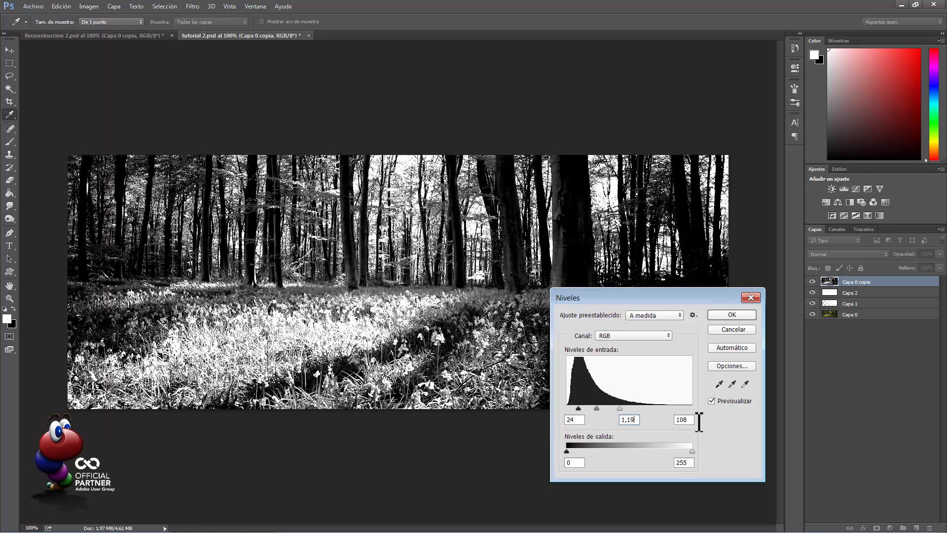
{"action": "key", "text": "Tab"}
{"action": "type", "text": "79"}
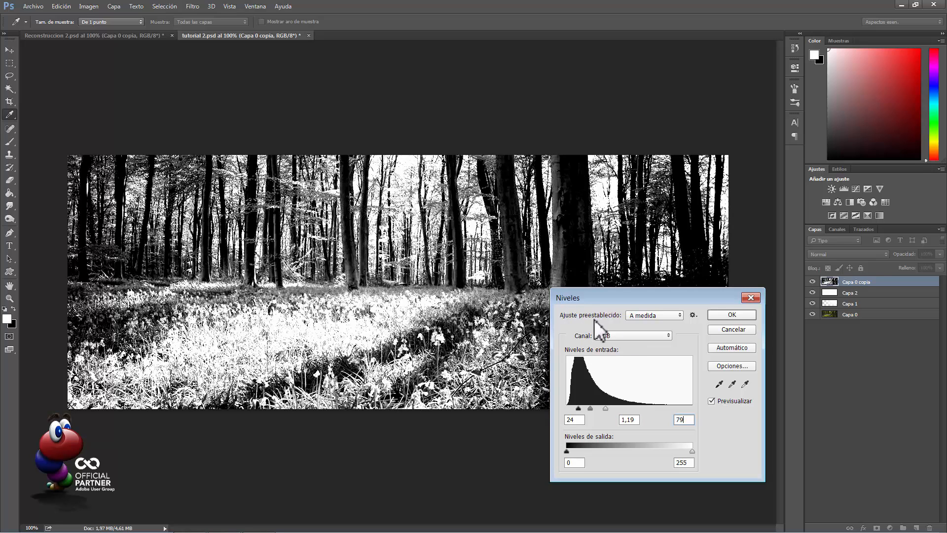
{"action": "left_click", "coordinate": [725, 315]}
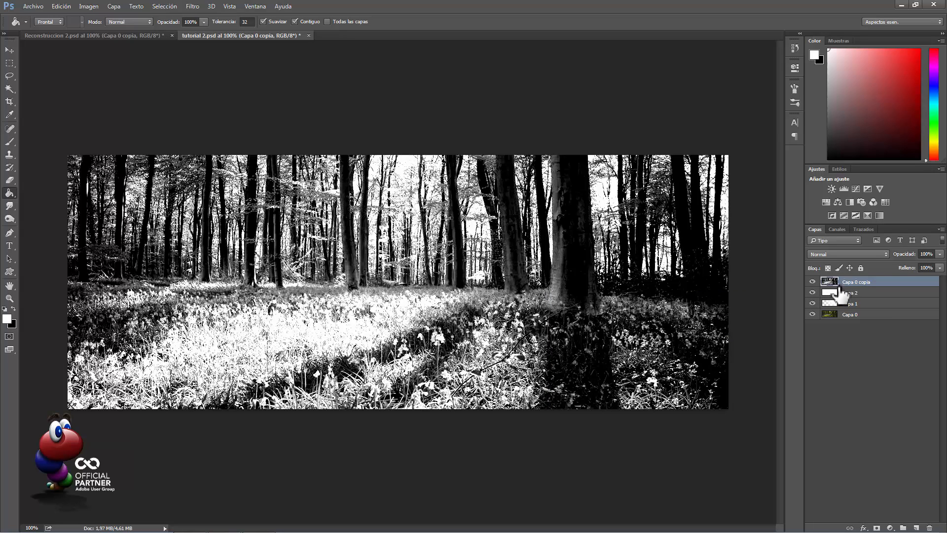
Duplicate the high-contrast forest layer twice and hide both new copies.
{"action": "key", "text": "ctrl+j"}
{"action": "key", "text": "ctrl+j"}
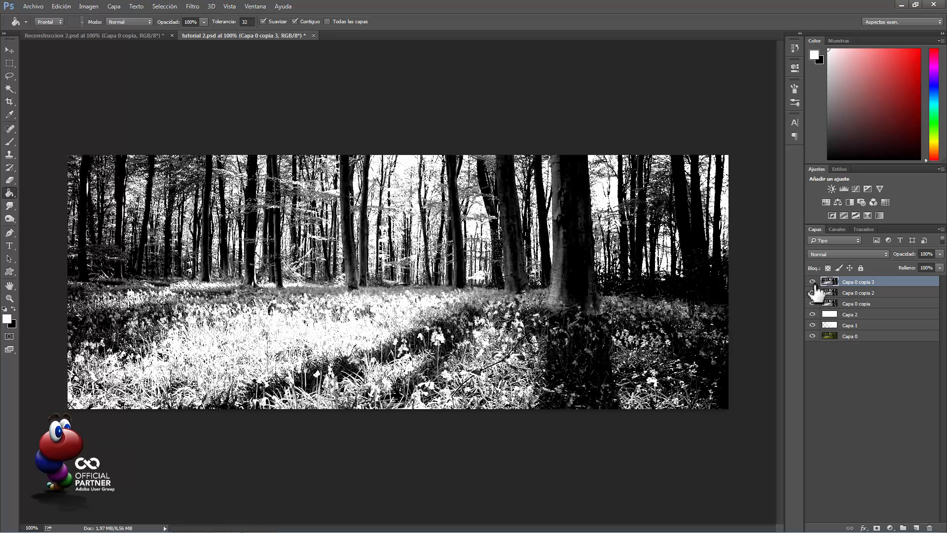
{"action": "left_click", "coordinate": [813, 282]}
{"action": "left_click", "coordinate": [813, 293]}
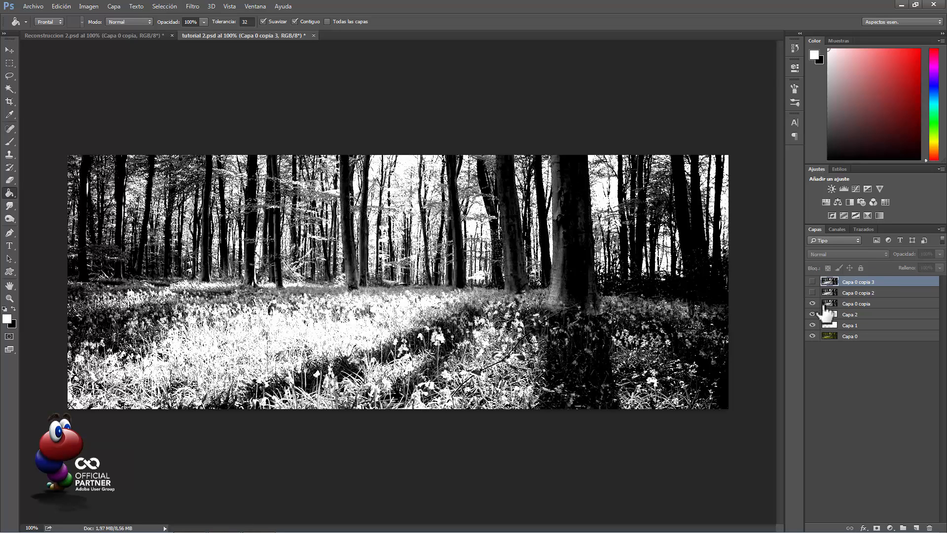
Set the opacity of the Capa 0 copia layer to 15%.
{"action": "left_click", "coordinate": [845, 304]}
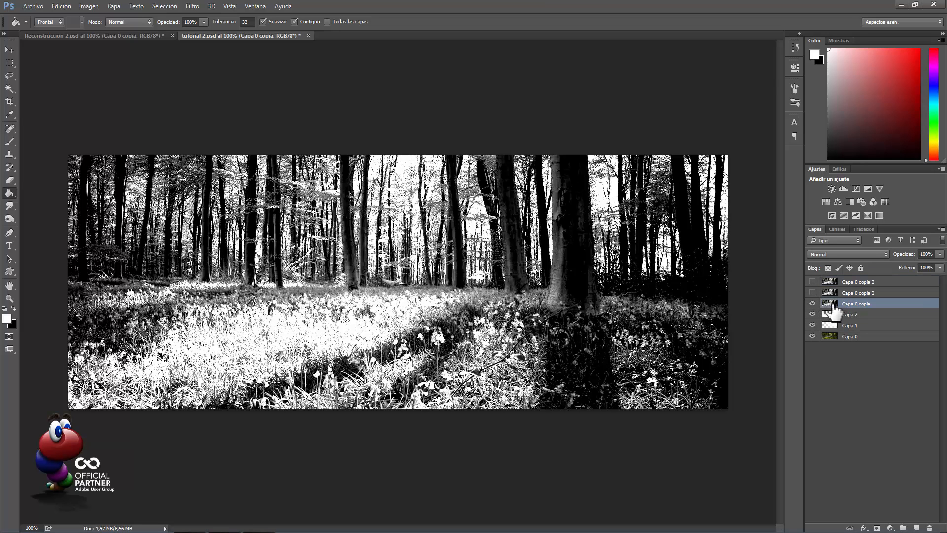
{"action": "left_click", "coordinate": [927, 253]}
{"action": "type", "text": "15"}
{"action": "key", "text": "Return"}
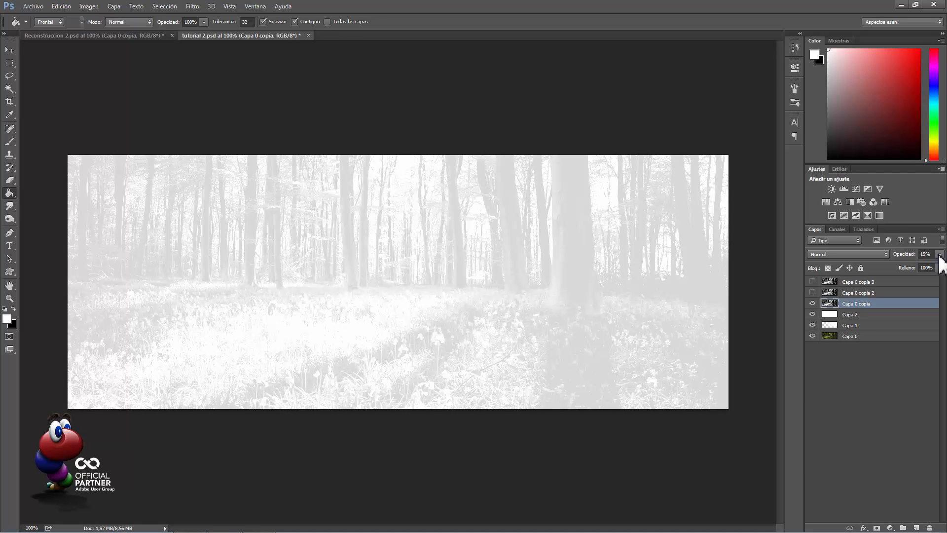
{"action": "left_click_drag", "start_coordinate": [836, 306], "coordinate": [710, 247]}
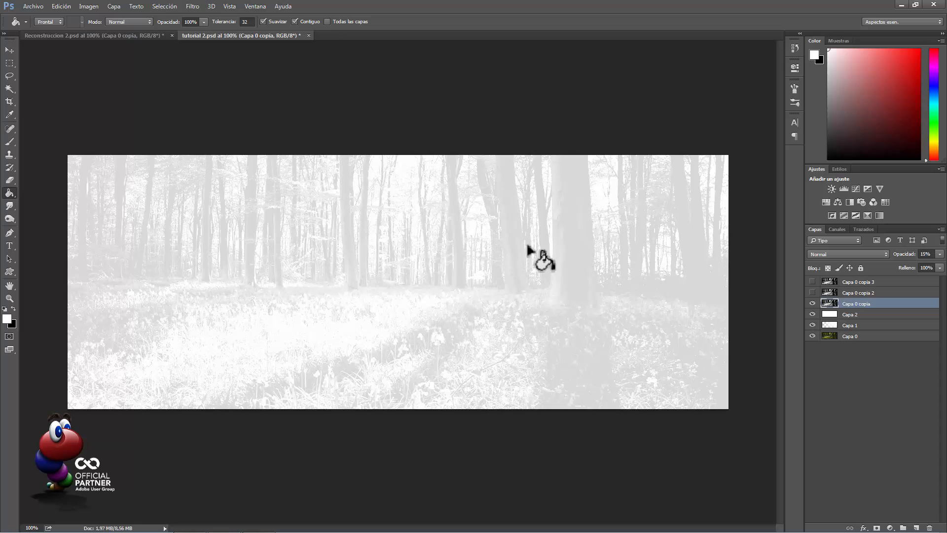
Make the Capa 0 copia 2 layer visible and add a layer mask to it.
{"action": "left_click", "coordinate": [824, 294]}
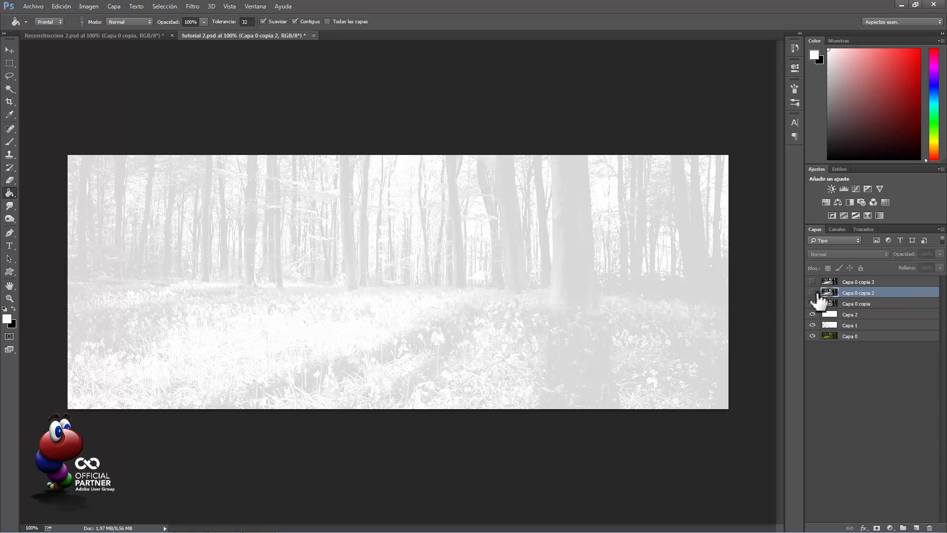
{"action": "left_click", "coordinate": [812, 293]}
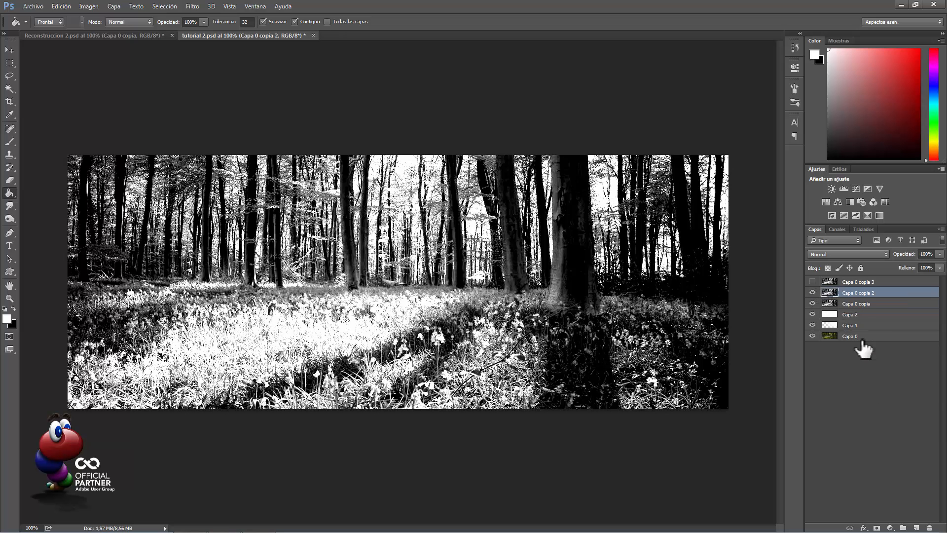
{"action": "left_click", "coordinate": [877, 527]}
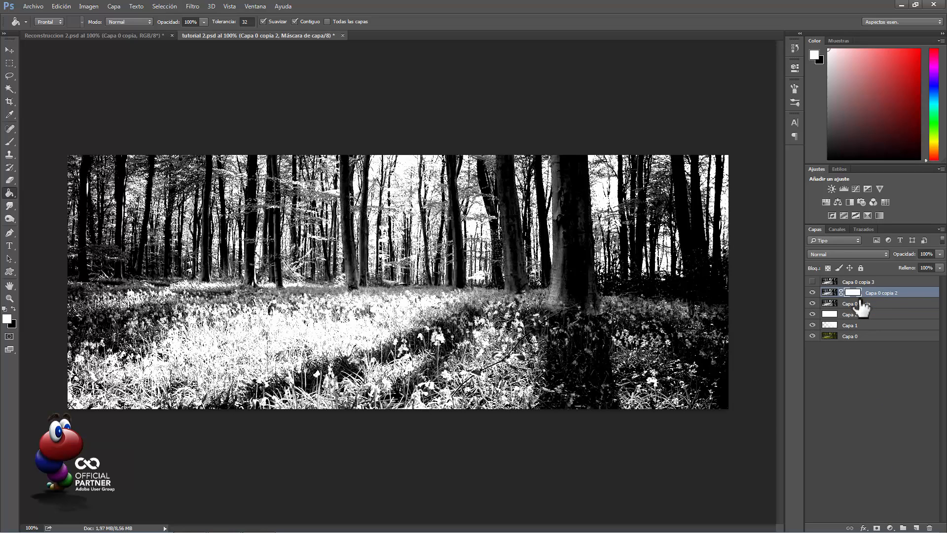
Set up the Brush tool with the 622 px tree-shaped tip, black foreground, 65% opacity and a size of 260 px.
{"action": "key", "text": "v"}
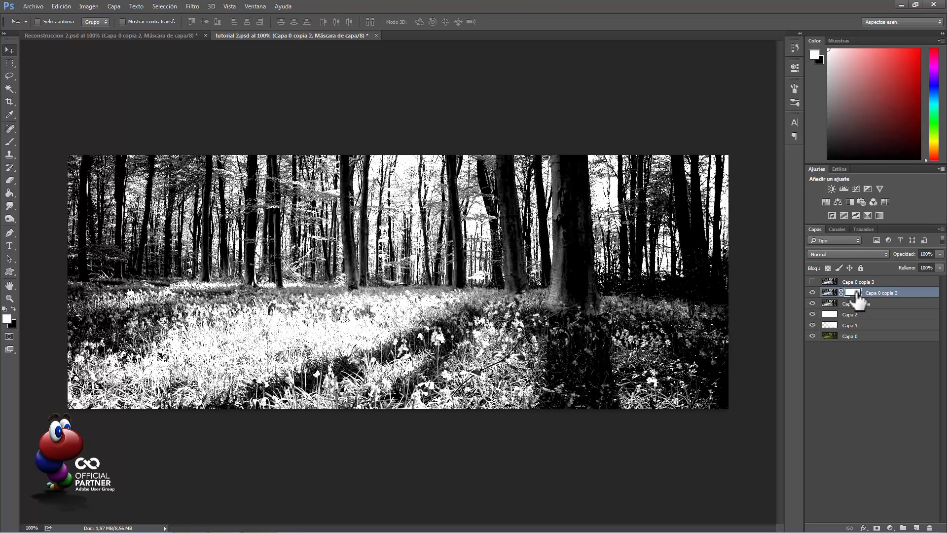
{"action": "left_click", "coordinate": [10, 141]}
{"action": "left_click", "coordinate": [50, 22]}
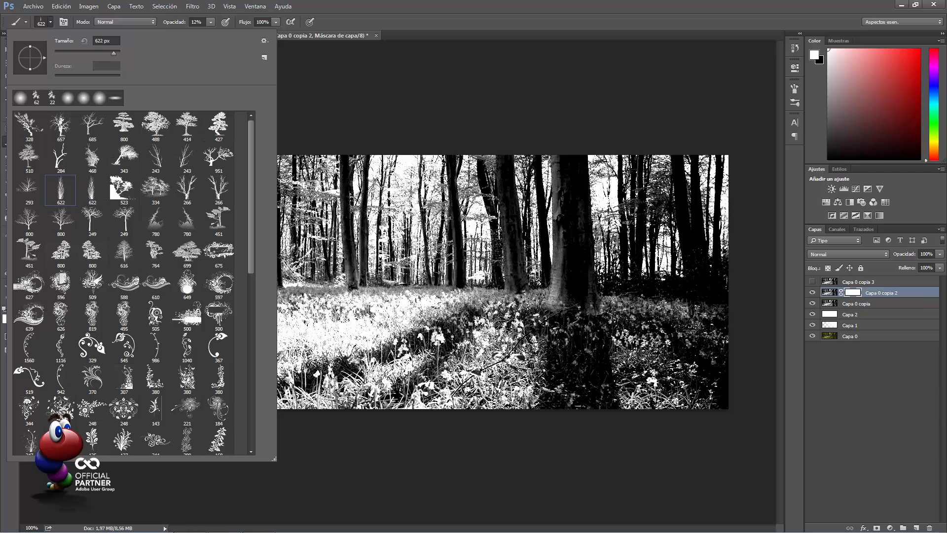
{"action": "left_click", "coordinate": [356, 20]}
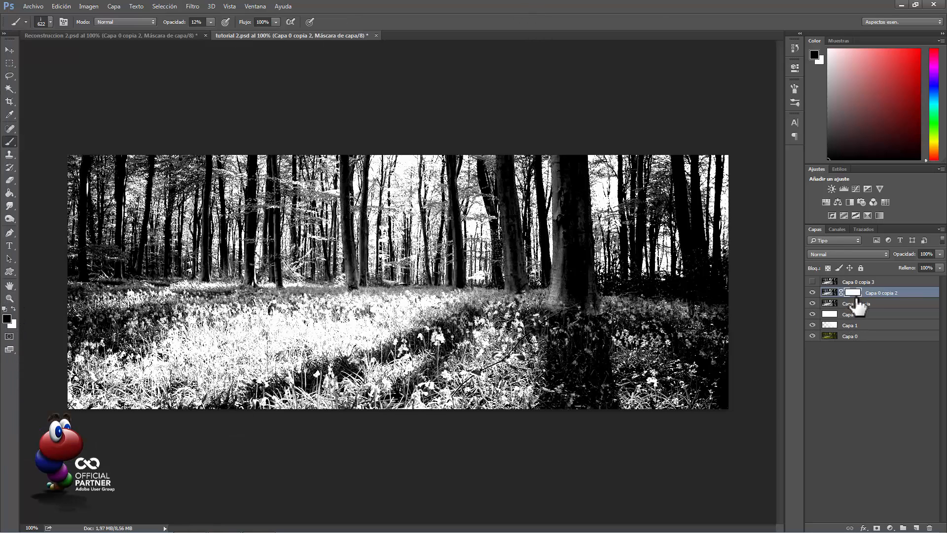
{"action": "left_click_drag", "start_coordinate": [486, 270], "coordinate": [398, 284]}
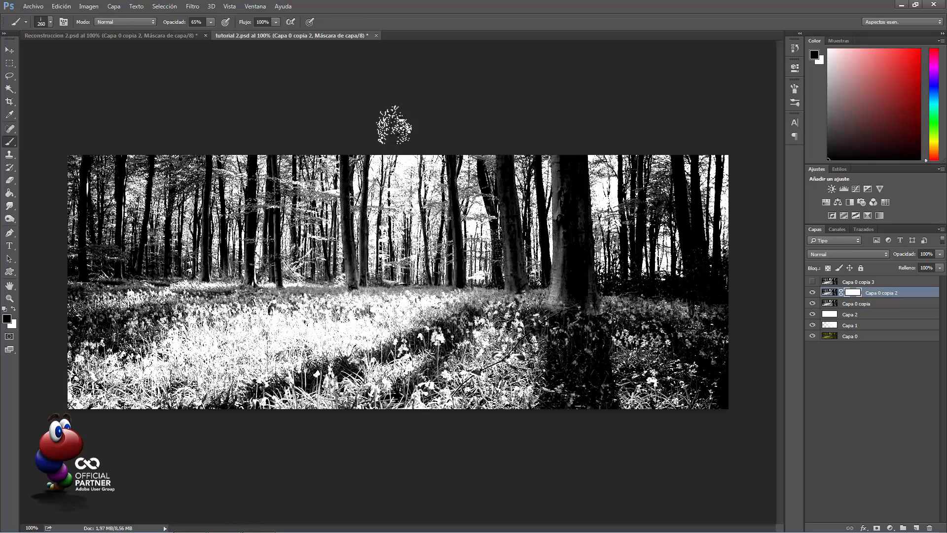
Paint tree-shaped black dabs on the Capa 0 copia 2 mask over the bright central gap between the trunks, and compare the layer's visibility.
{"action": "left_click", "coordinate": [408, 243]}
{"action": "left_click", "coordinate": [384, 123]}
{"action": "left_click", "coordinate": [377, 123]}
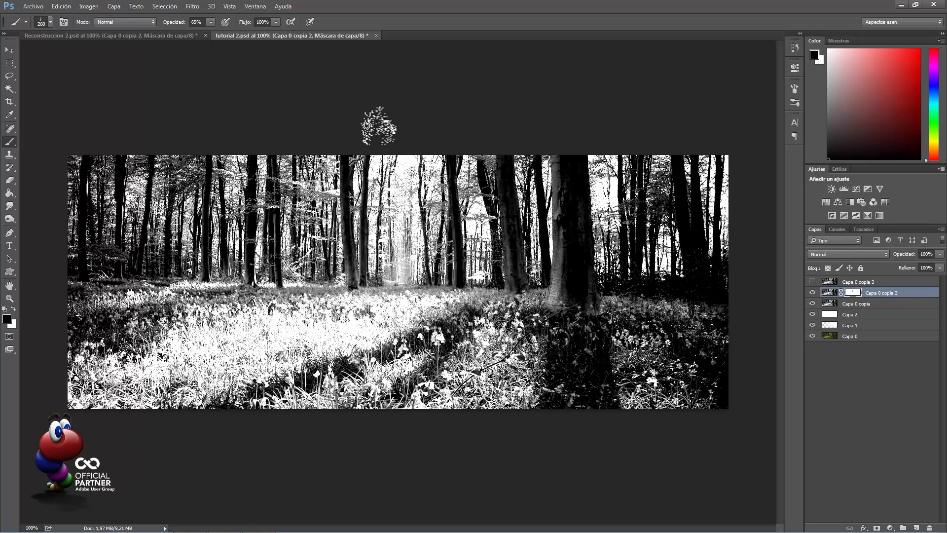
{"action": "left_click", "coordinate": [383, 123]}
{"action": "left_click", "coordinate": [399, 126]}
{"action": "left_click", "coordinate": [401, 129]}
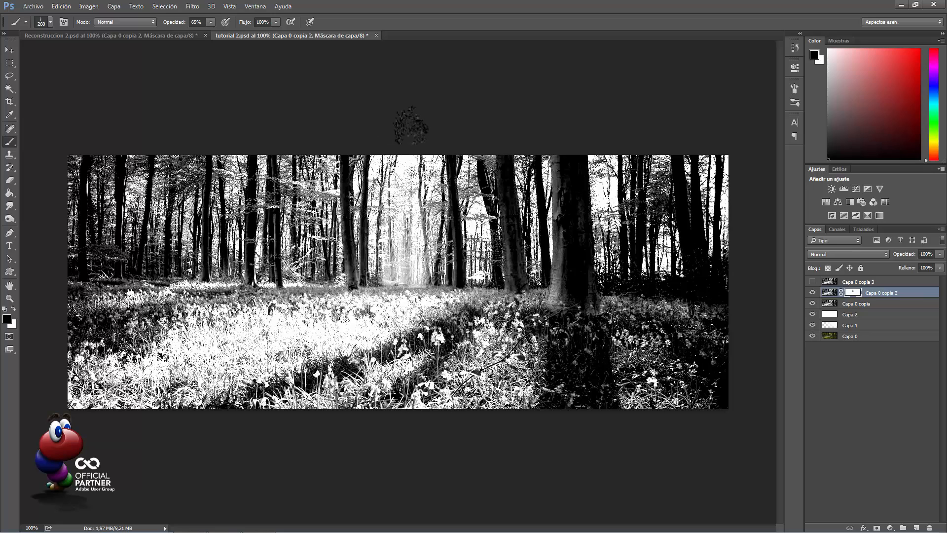
{"action": "left_click", "coordinate": [814, 299]}
{"action": "left_click", "coordinate": [813, 299]}
Reduce the tree brush and paint black on the mask over the narrow gap just right of the central trunks.
{"action": "key", "text": "bracketleft"}
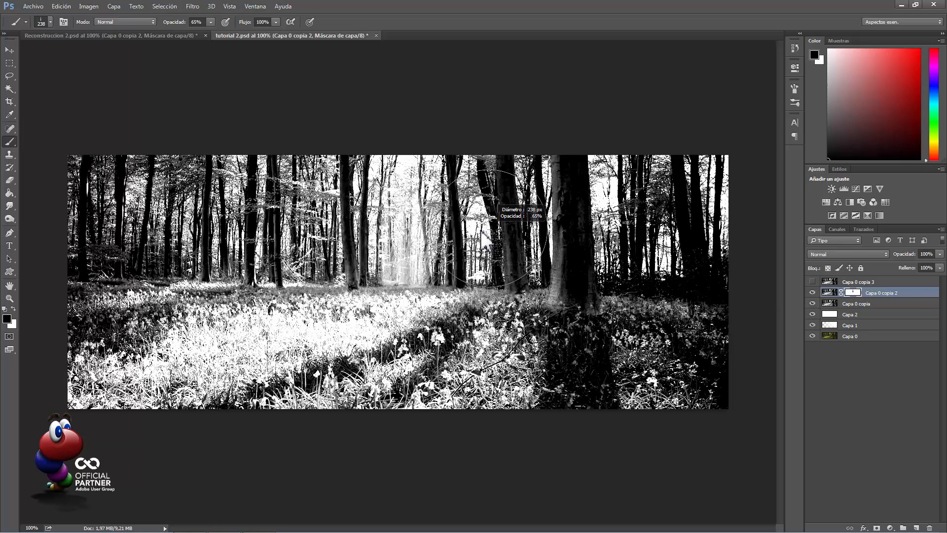
{"action": "left_click", "coordinate": [475, 160]}
{"action": "left_click", "coordinate": [471, 152]}
{"action": "left_click", "coordinate": [468, 124]}
{"action": "left_click", "coordinate": [467, 117]}
Paint black on the mask over the gaps on both sides of the large right trunk and the central gap, with the brush at 168 and 130 px.
{"action": "left_click_drag", "start_coordinate": [534, 250], "coordinate": [523, 249]}
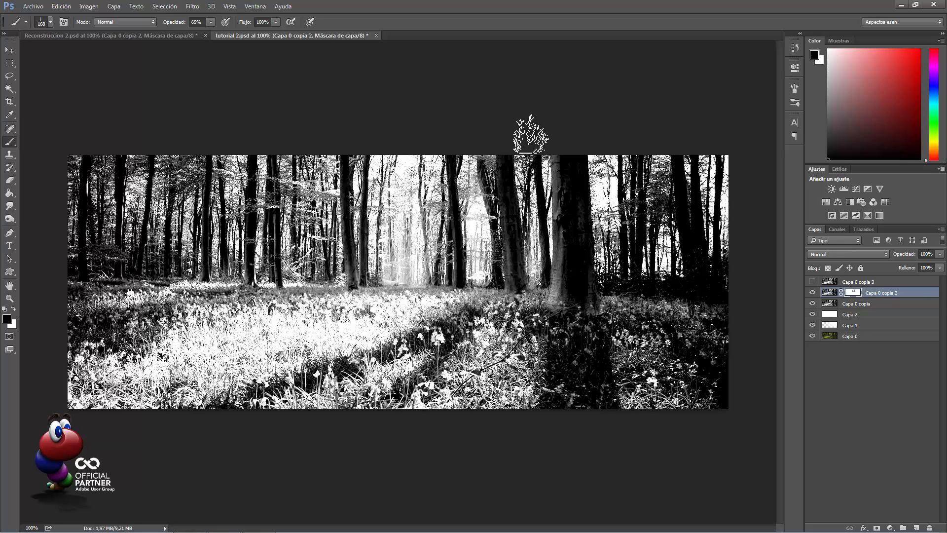
{"action": "left_click", "coordinate": [609, 192]}
{"action": "left_click", "coordinate": [609, 179]}
{"action": "left_click", "coordinate": [609, 148]}
{"action": "left_click", "coordinate": [606, 131]}
{"action": "left_click_drag", "start_coordinate": [552, 228], "coordinate": [542, 227]}
{"action": "left_click", "coordinate": [534, 181]}
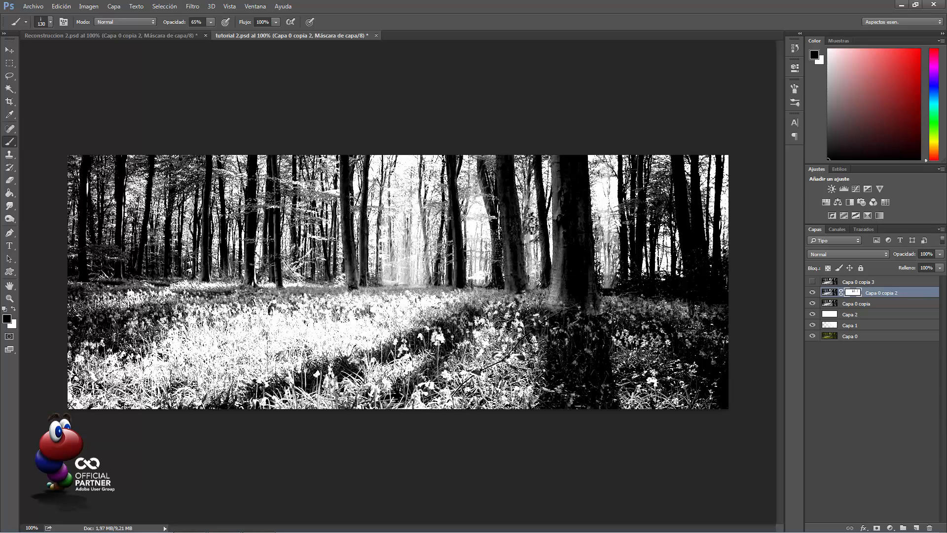
{"action": "left_click", "coordinate": [433, 218]}
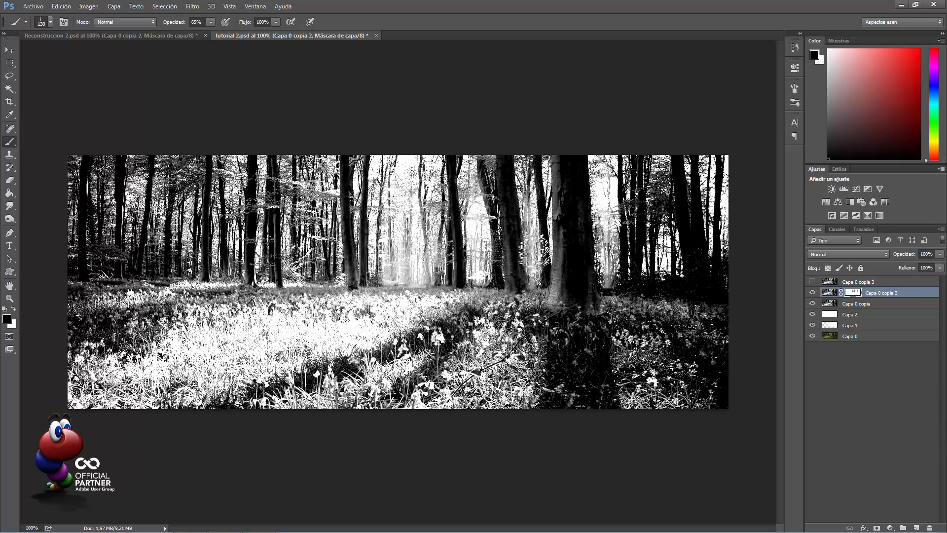
Paint black on the mask over the gaps between the left-centre trunks with the tree brush at 124 px.
{"action": "left_click_drag", "start_coordinate": [322, 237], "coordinate": [332, 236]}
{"action": "left_click", "coordinate": [320, 226]}
{"action": "left_click_drag", "start_coordinate": [306, 192], "coordinate": [301, 268]}
{"action": "left_click_drag", "start_coordinate": [297, 190], "coordinate": [296, 240]}
{"action": "mouse_move", "coordinate": [316, 163]}
{"action": "left_mouse_down"}
{"action": "mouse_move", "coordinate": [322, 247]}
{"action": "mouse_move", "coordinate": [319, 195]}
{"action": "left_mouse_up"}
{"action": "mouse_move", "coordinate": [324, 250]}
{"action": "left_mouse_down"}
{"action": "mouse_move", "coordinate": [266, 227]}
{"action": "mouse_move", "coordinate": [265, 267]}
{"action": "mouse_move", "coordinate": [267, 150]}
{"action": "left_mouse_up"}
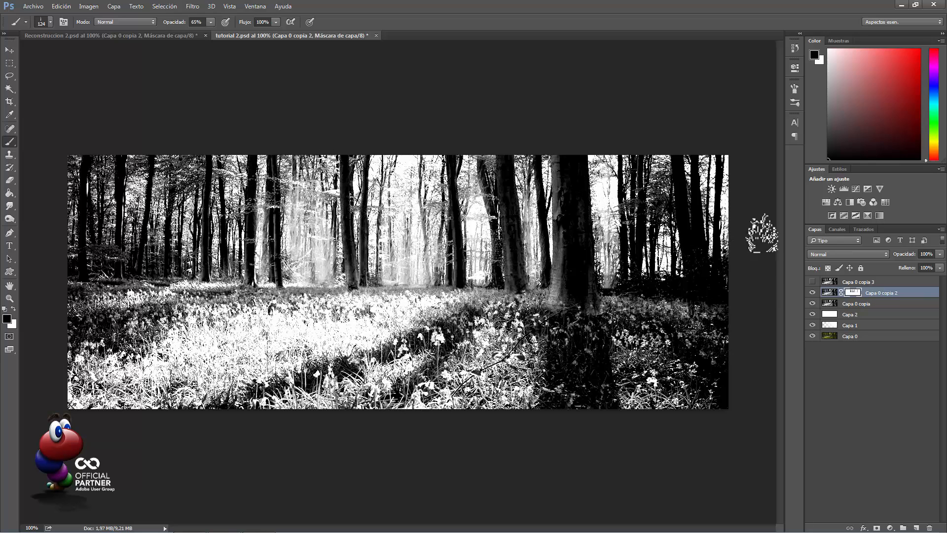
Compare the image with and without the Capa 0 copia 2 layer, and inspect its mask on its own.
{"action": "left_click", "coordinate": [815, 292]}
{"action": "left_click", "coordinate": [816, 293]}
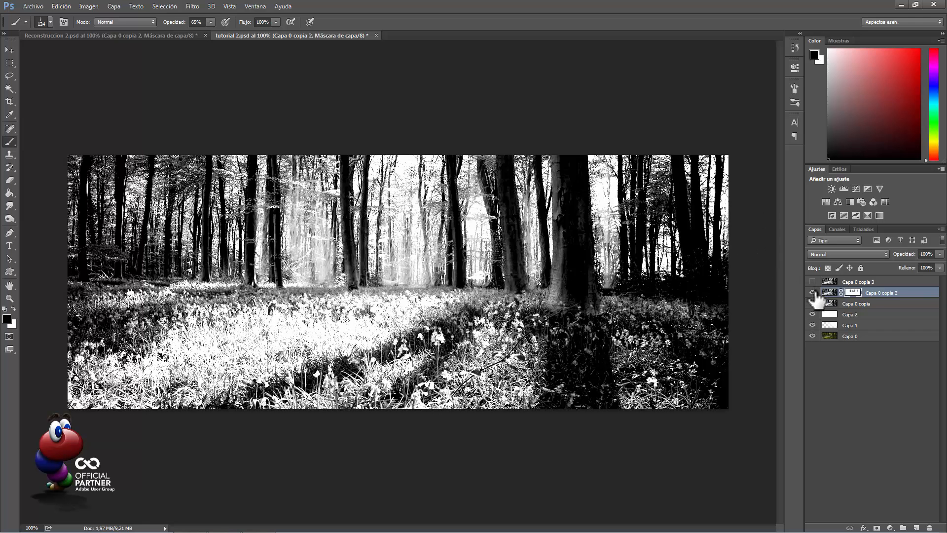
{"action": "left_click", "coordinate": [854, 293], "text": "alt"}
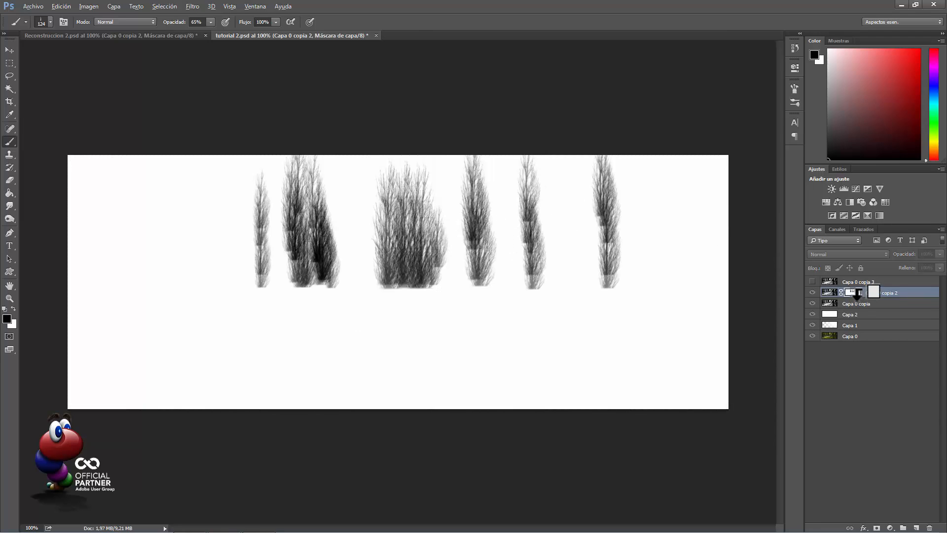
{"action": "left_click", "coordinate": [853, 293], "text": "alt"}
Paint black on the Capa 0 copia 2 mask over the wide gap right of the large trunk with the tree brush at 130 px.
{"action": "key", "text": "bracketright"}
{"action": "key", "text": "bracketright"}
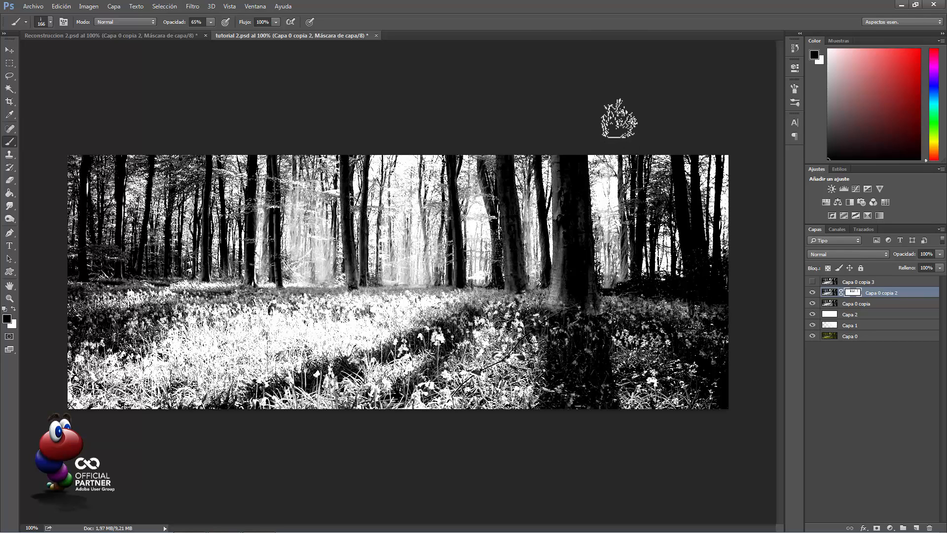
{"action": "key", "text": "bracketleft"}
{"action": "key", "text": "bracketleft"}
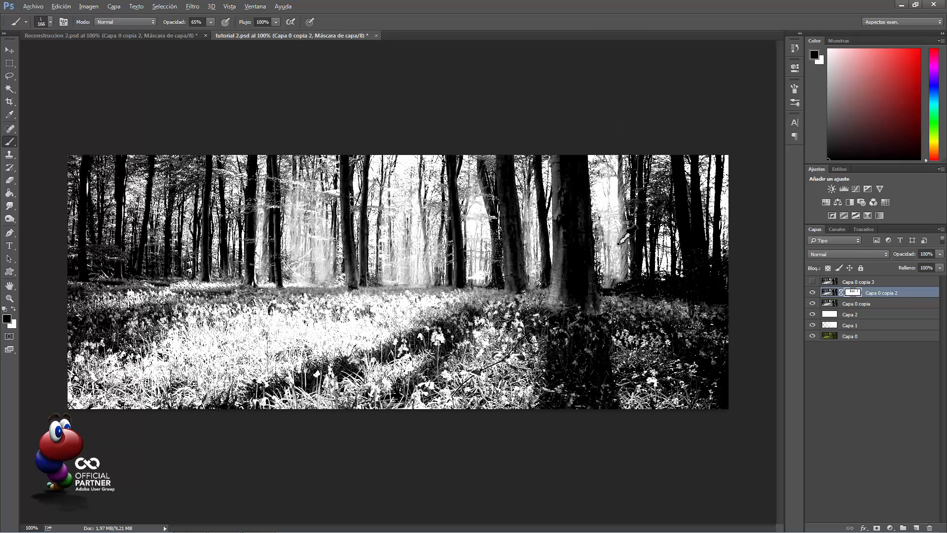
{"action": "left_click_drag", "start_coordinate": [619, 212], "coordinate": [622, 252]}
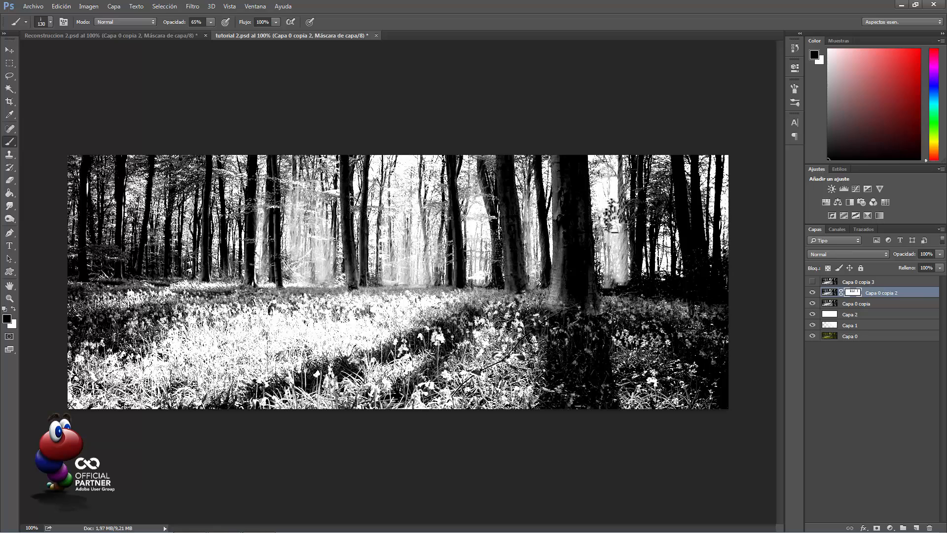
{"action": "mouse_move", "coordinate": [609, 215]}
{"action": "left_mouse_down"}
{"action": "mouse_move", "coordinate": [631, 234]}
{"action": "mouse_move", "coordinate": [637, 184]}
{"action": "left_mouse_up"}
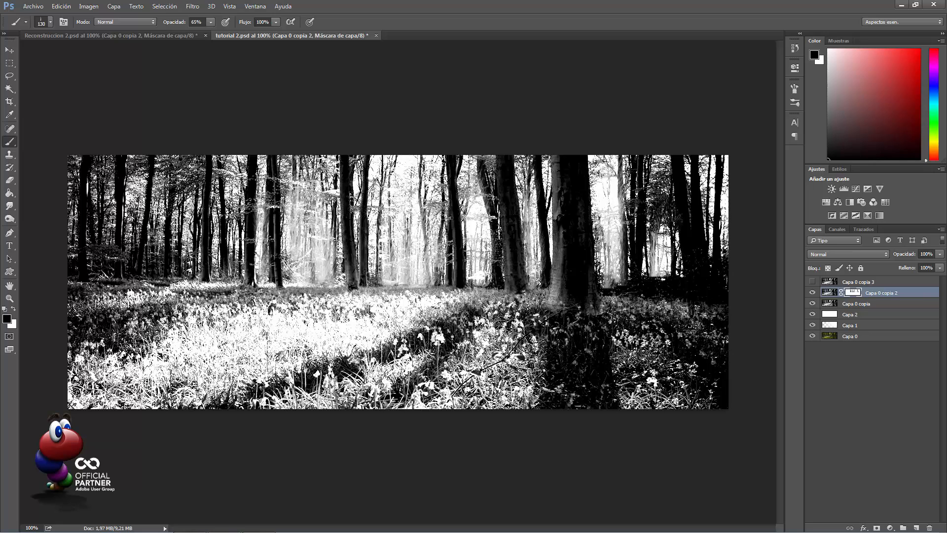
{"action": "mouse_move", "coordinate": [674, 263]}
{"action": "left_mouse_down"}
{"action": "mouse_move", "coordinate": [676, 209]}
{"action": "mouse_move", "coordinate": [667, 197]}
{"action": "mouse_move", "coordinate": [659, 217]}
{"action": "mouse_move", "coordinate": [657, 193]}
{"action": "left_mouse_up"}
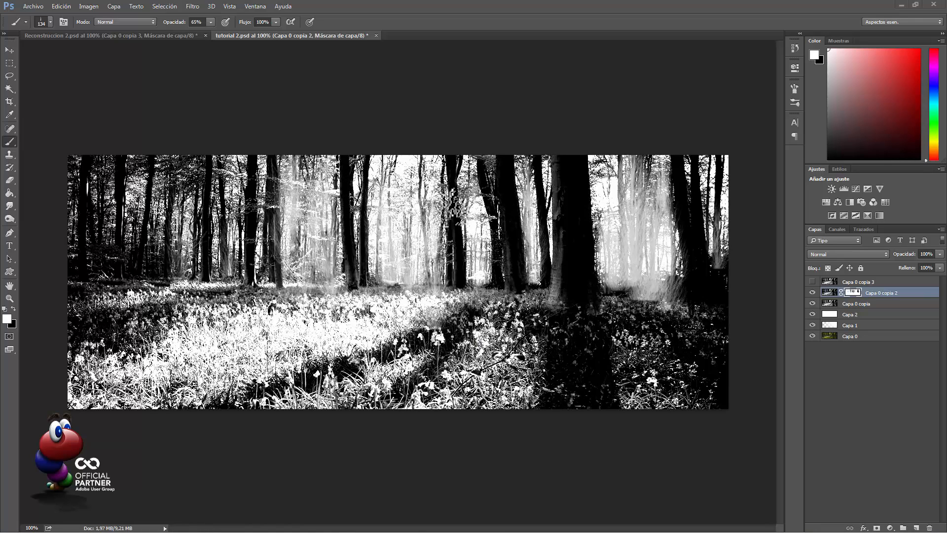
Check the Capa 0 copia 2 mask on its own and set the layer's opacity to 65%.
{"action": "left_click", "coordinate": [851, 293], "text": "alt"}
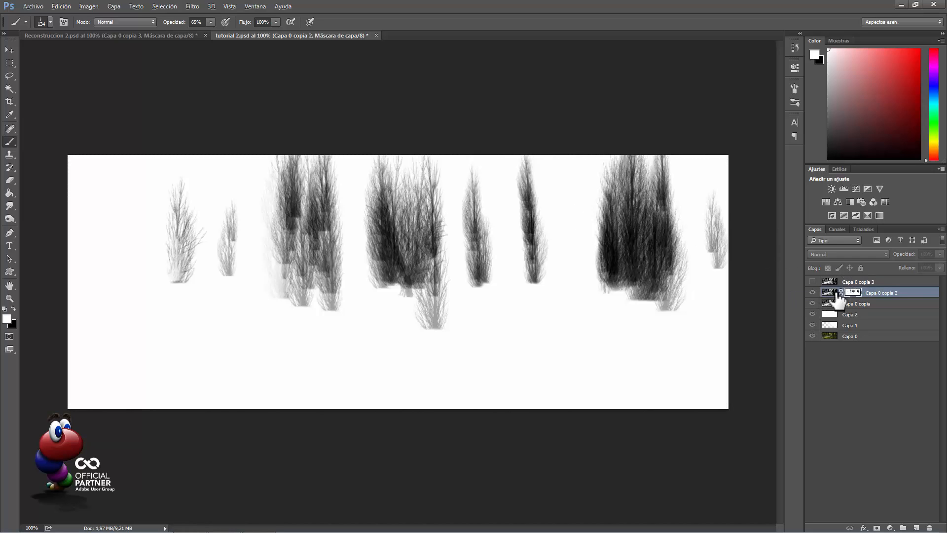
{"action": "left_click", "coordinate": [850, 293], "text": "alt"}
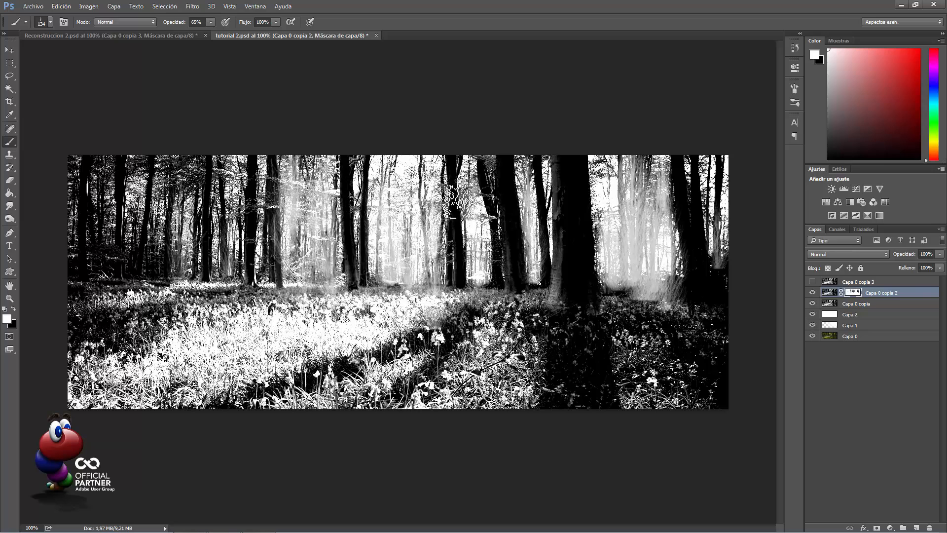
{"action": "type", "text": "65"}
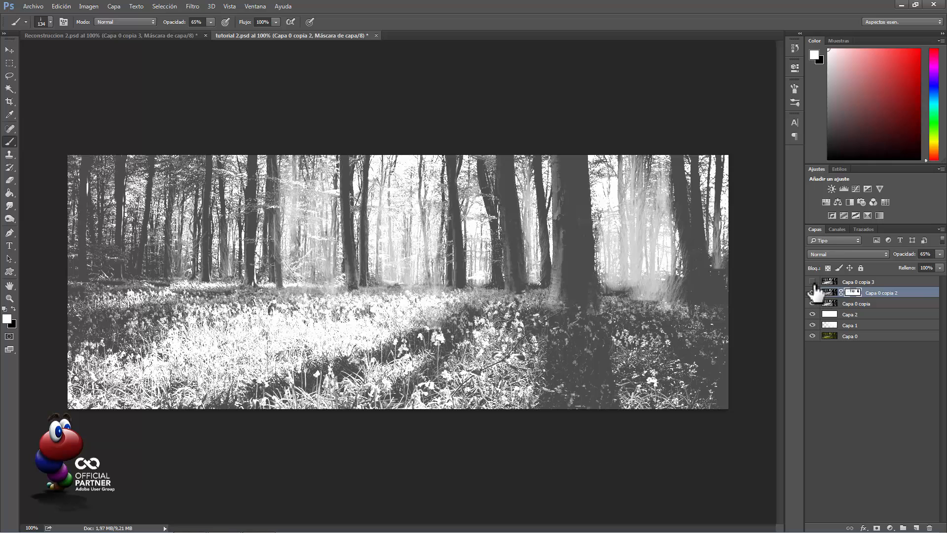
Make the Capa 0 copia 3 layer visible and add a black layer mask to it.
{"action": "left_click", "coordinate": [812, 282]}
{"action": "left_click", "coordinate": [839, 282]}
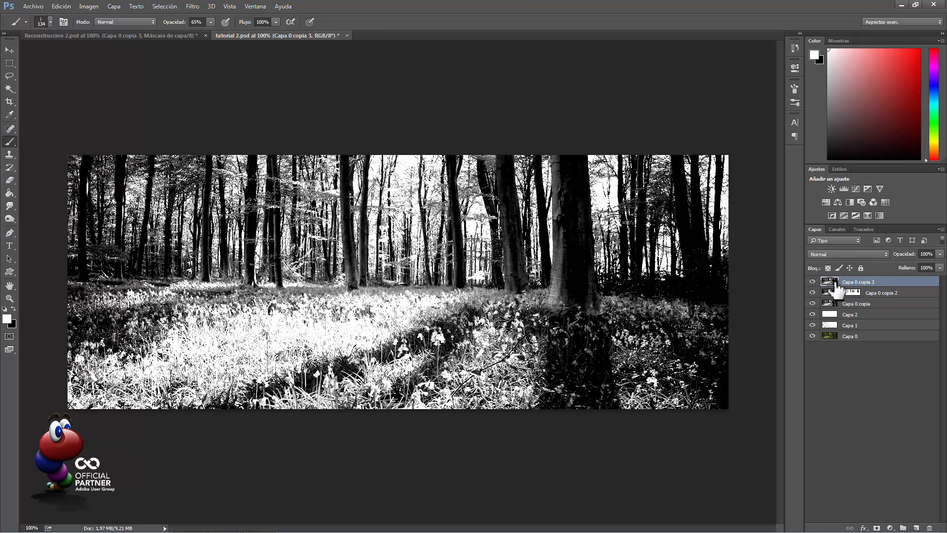
{"action": "left_click", "coordinate": [877, 528]}
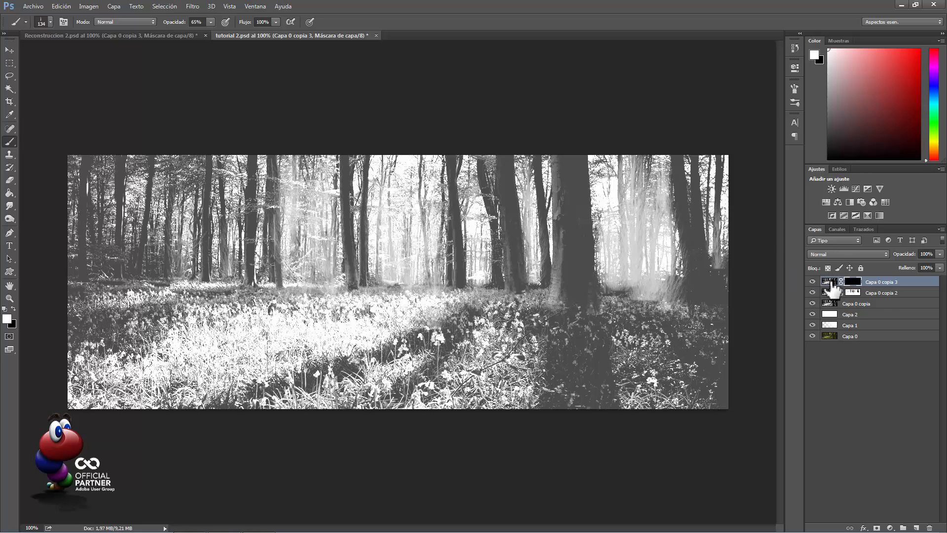
Paint white on the Capa 0 copia 3 mask around the trunks right of the large tree, with the tree brush at 192 px and 36% opacity.
{"action": "right_click", "coordinate": [269, 182], "text": "alt"}
{"action": "left_click_drag", "start_coordinate": [264, 220], "coordinate": [273, 220]}
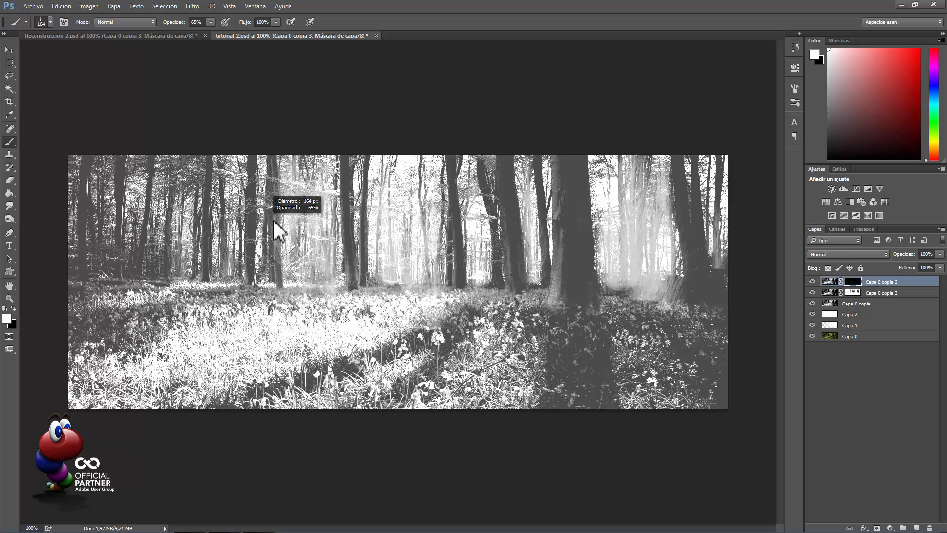
{"action": "left_click", "coordinate": [371, 193]}
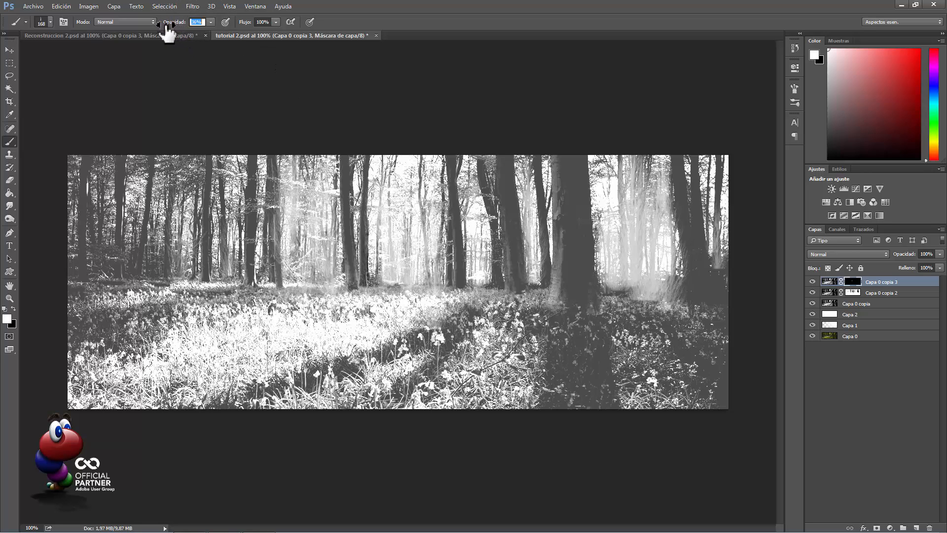
{"action": "left_click_drag", "start_coordinate": [619, 257], "coordinate": [626, 257]}
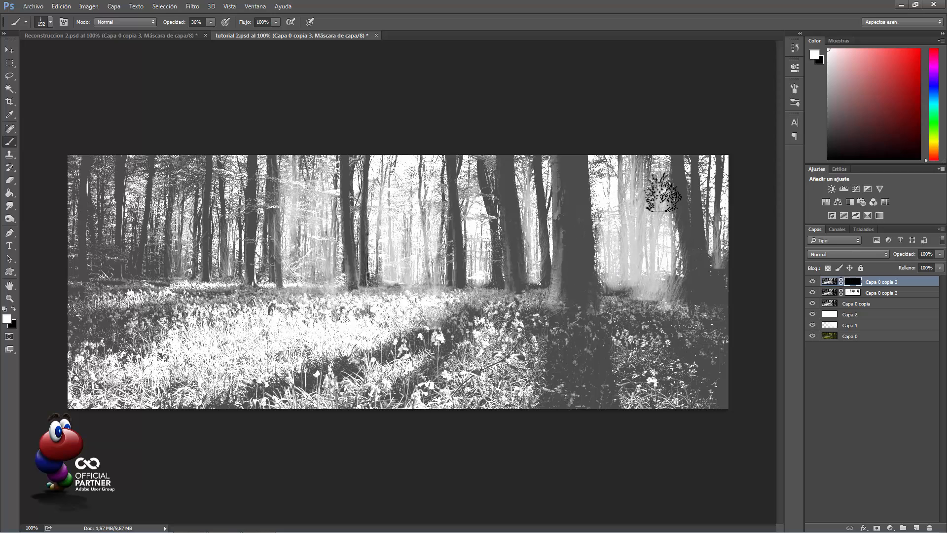
{"action": "left_click", "coordinate": [672, 192]}
{"action": "left_click", "coordinate": [667, 181]}
{"action": "left_click", "coordinate": [662, 193]}
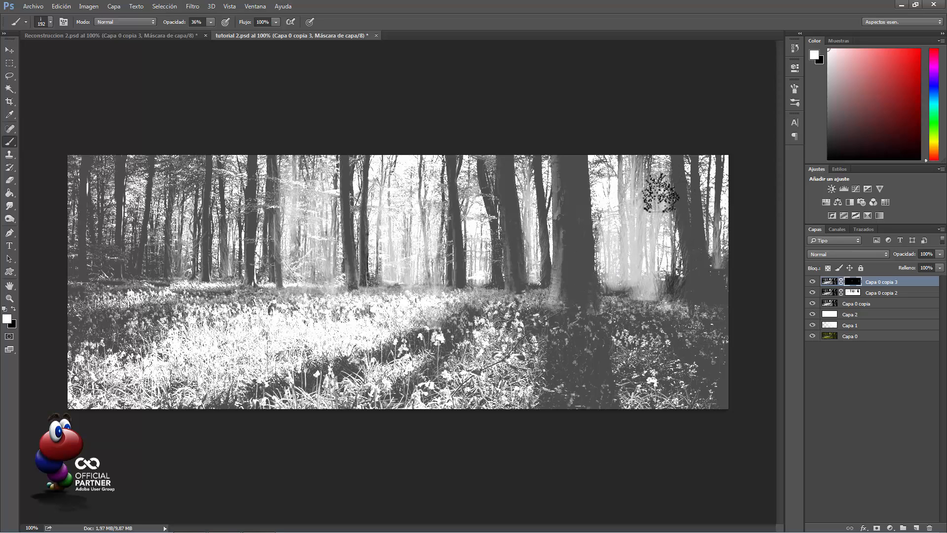
Paint white tree-shaped dabs on the Capa 0 copia 3 mask over the central and left-centre trunks.
{"action": "left_click", "coordinate": [488, 185]}
{"action": "left_click", "coordinate": [481, 188]}
{"action": "left_click", "coordinate": [474, 192]}
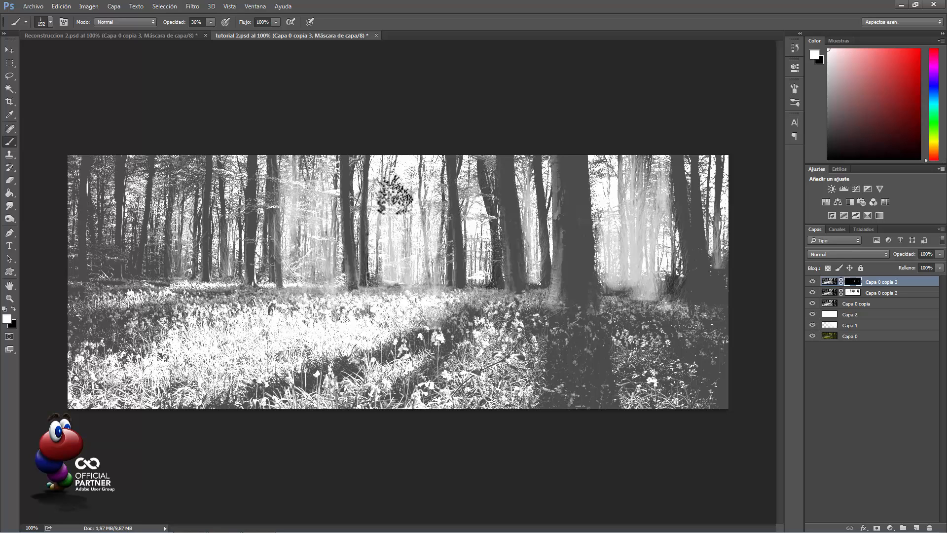
{"action": "left_click", "coordinate": [379, 190]}
{"action": "left_click", "coordinate": [372, 191]}
{"action": "left_click", "coordinate": [333, 191]}
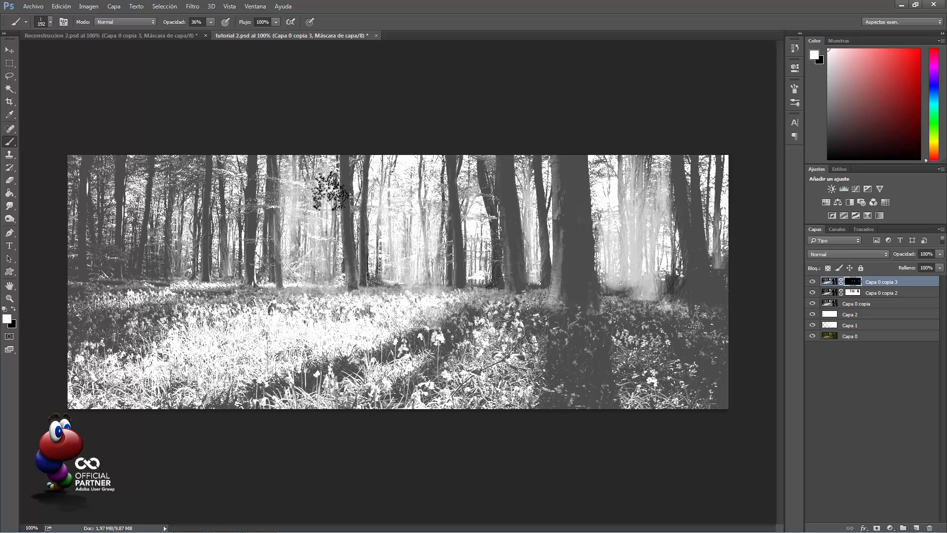
Reduce the tree brush to 156 px and add white dabs on the mask around the left-centre trunks.
{"action": "left_click_drag", "start_coordinate": [319, 252], "coordinate": [309, 252]}
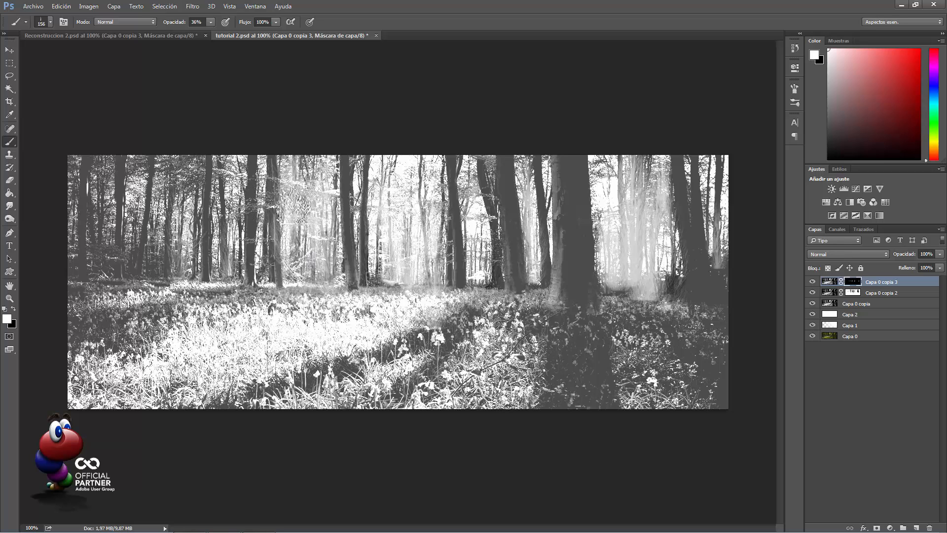
{"action": "left_click", "coordinate": [355, 208]}
{"action": "left_click", "coordinate": [356, 208]}
{"action": "left_click", "coordinate": [360, 198]}
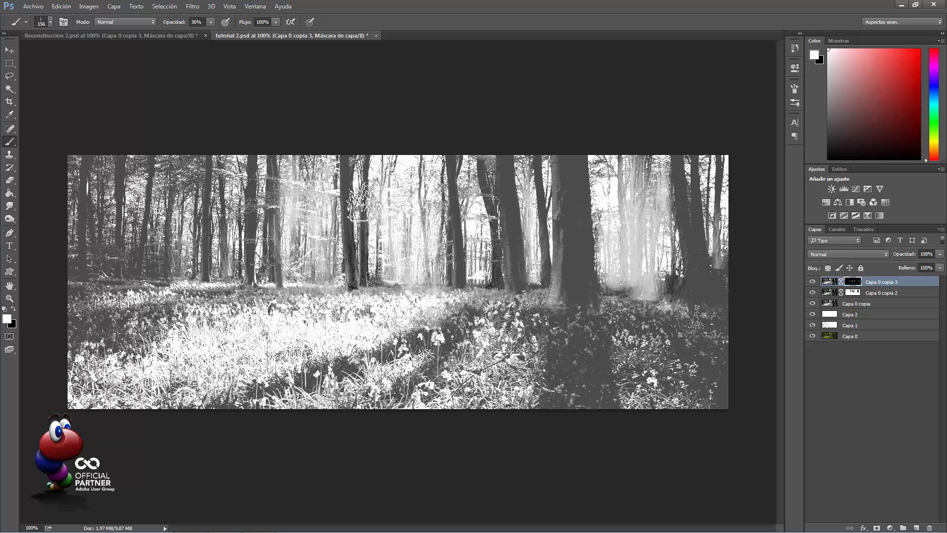
Restore the default brush set, choose a soft round brush and size it to 48 px.
{"action": "left_click", "coordinate": [52, 23]}
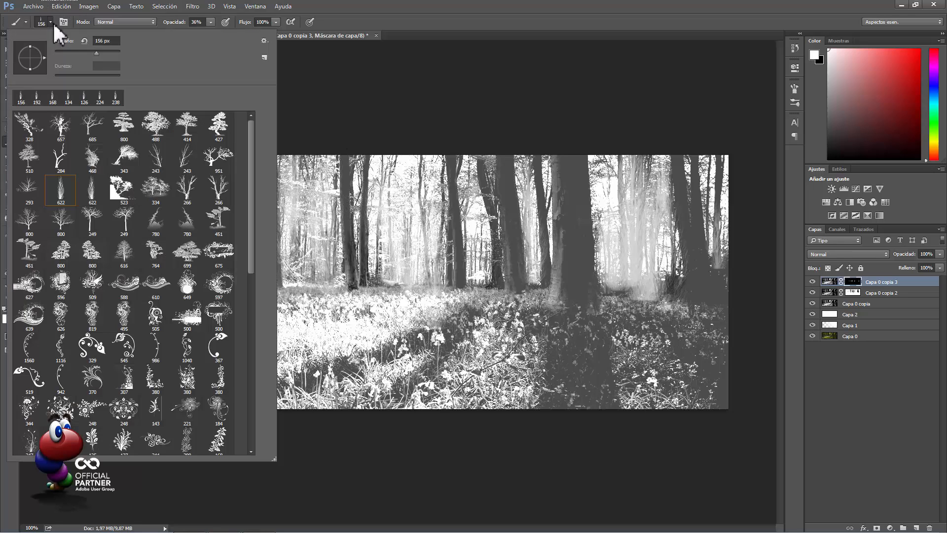
{"action": "left_click", "coordinate": [263, 41]}
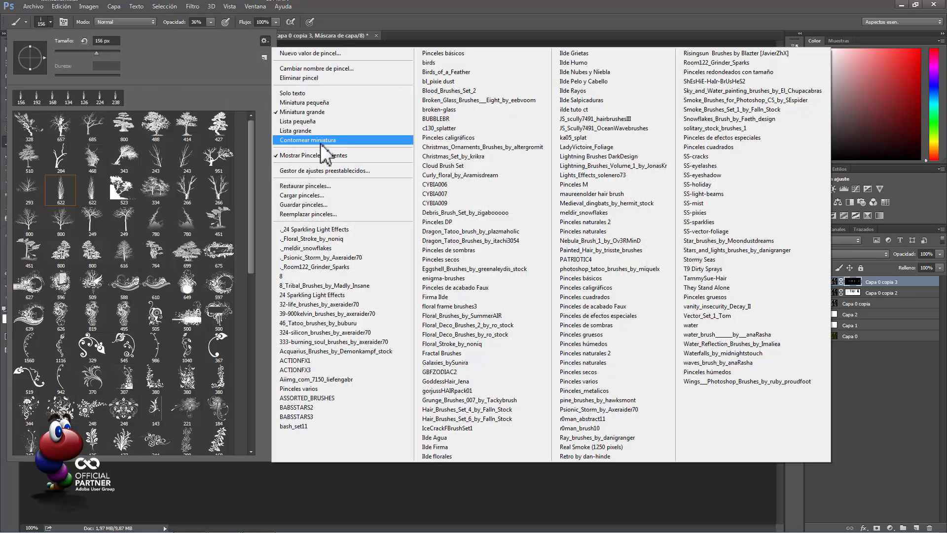
{"action": "left_click", "coordinate": [314, 184]}
{"action": "left_click", "coordinate": [420, 205]}
{"action": "left_click", "coordinate": [28, 128]}
{"action": "left_click_drag", "start_coordinate": [396, 218], "coordinate": [370, 226]}
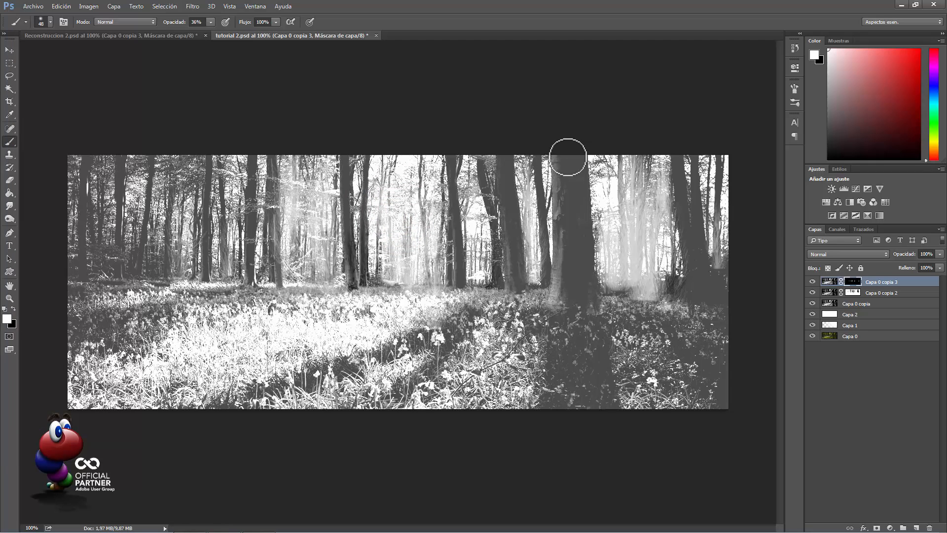
Try painting white down the large trunk on the Capa 0 copia 3 mask with the 48 px soft brush.
{"action": "mouse_move", "coordinate": [568, 157]}
{"action": "left_mouse_down"}
{"action": "mouse_move", "coordinate": [579, 208]}
{"action": "mouse_move", "coordinate": [576, 169]}
{"action": "left_mouse_up"}
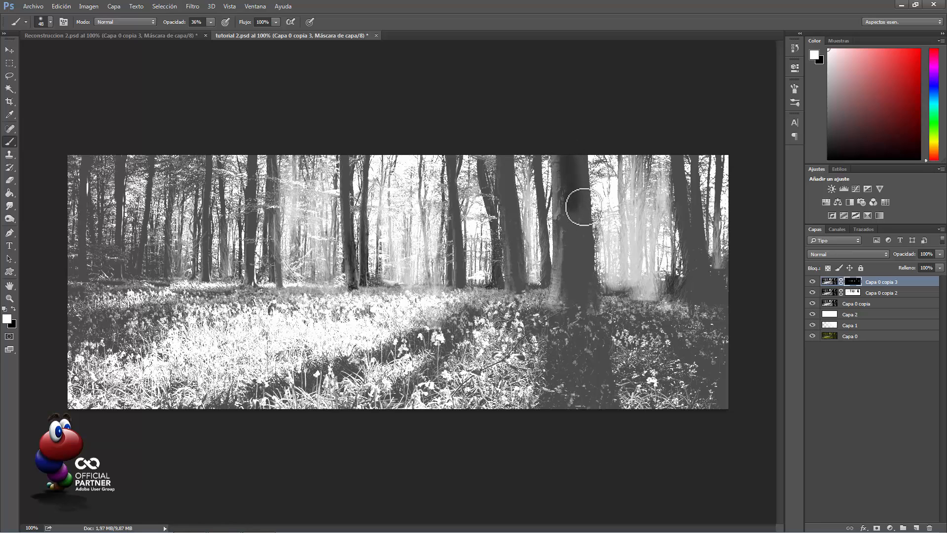
{"action": "left_click_drag", "start_coordinate": [582, 207], "coordinate": [597, 217]}
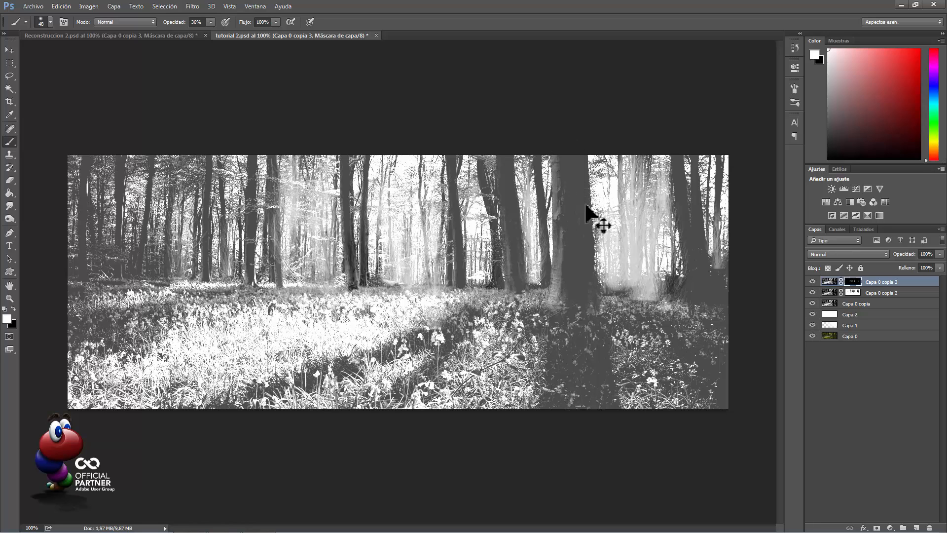
Enable the brush's Dinámica de forma and Textura options, with the texture in Multiplicar mode at 75% depth.
{"action": "left_click", "coordinate": [794, 88]}
{"action": "left_click", "coordinate": [591, 119]}
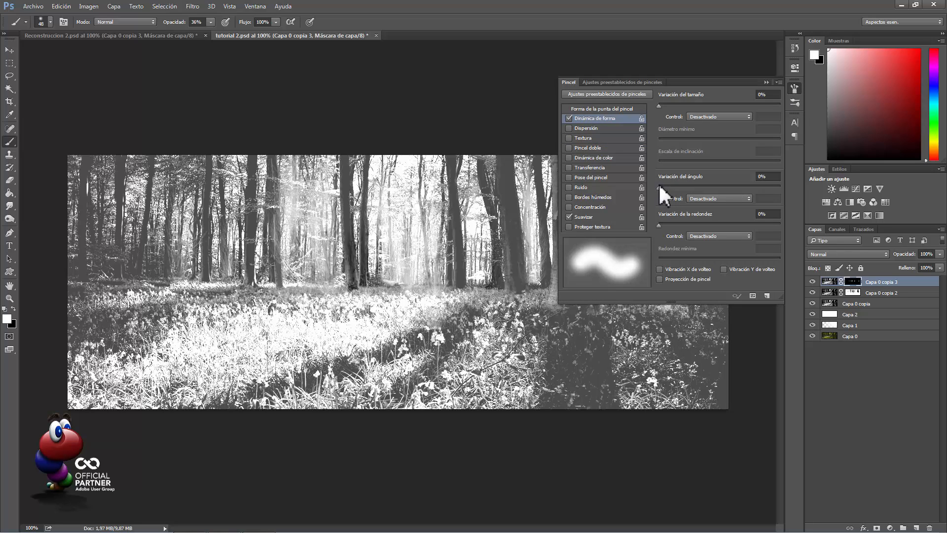
{"action": "left_click", "coordinate": [581, 138]}
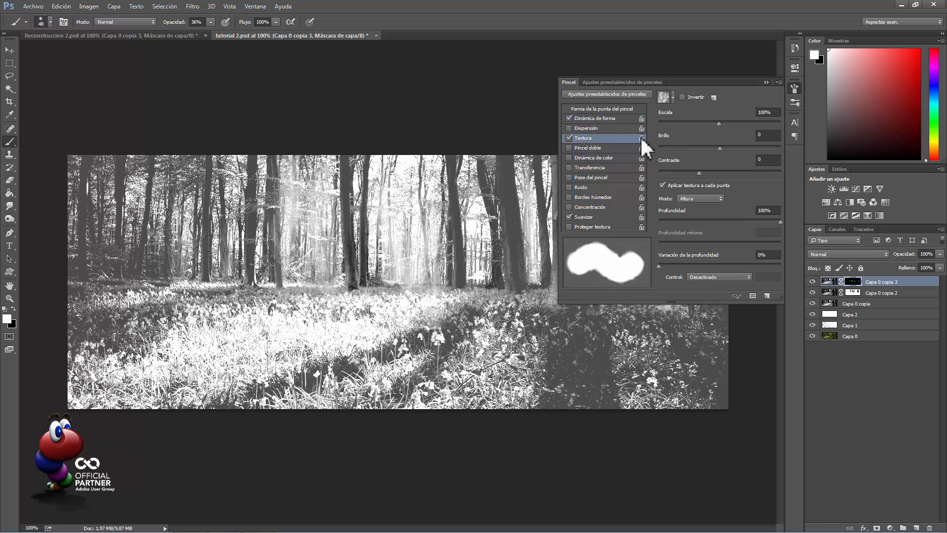
{"action": "left_click", "coordinate": [672, 100]}
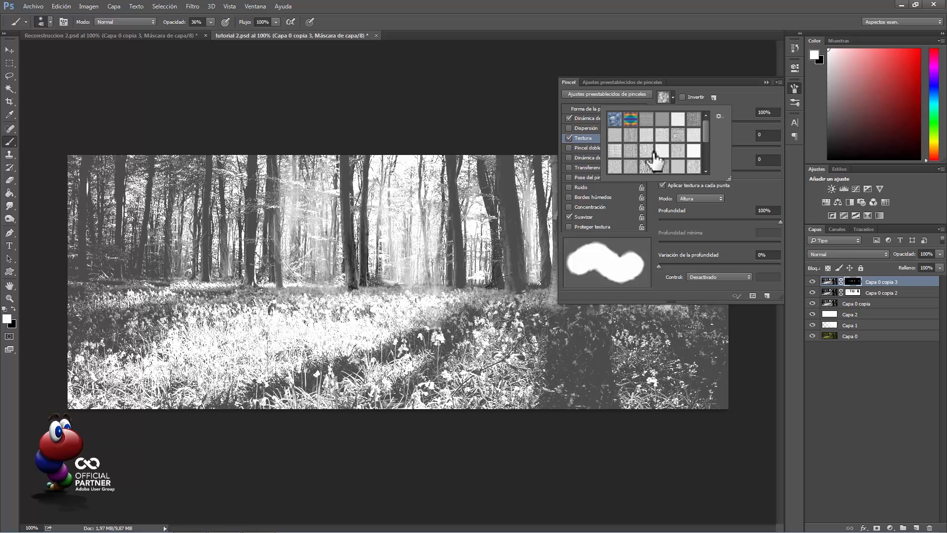
{"action": "left_click", "coordinate": [730, 99]}
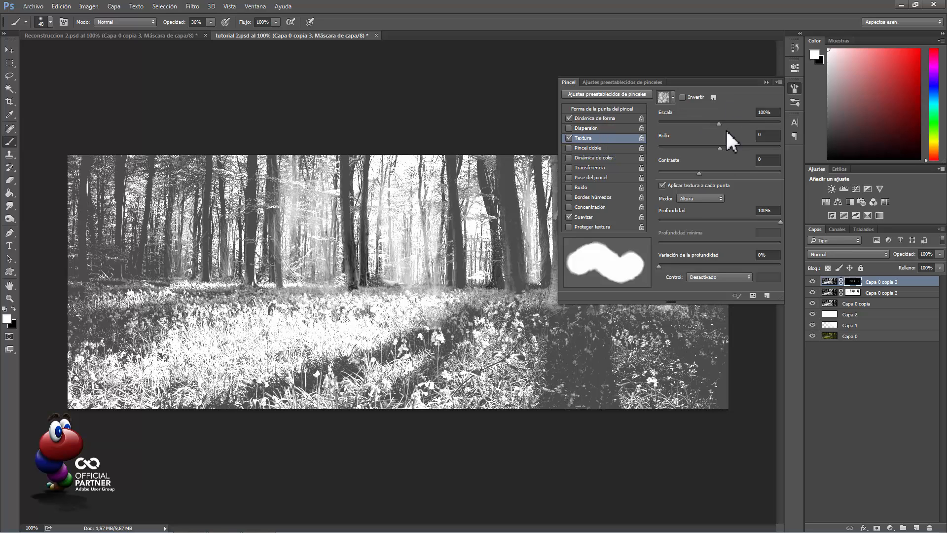
{"action": "left_click", "coordinate": [696, 195]}
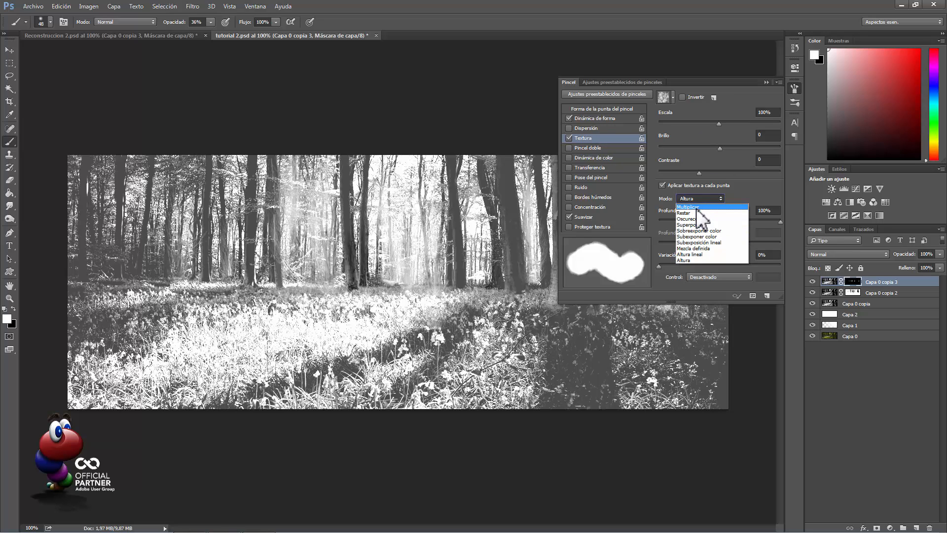
{"action": "left_click", "coordinate": [692, 212]}
{"action": "left_click_drag", "start_coordinate": [728, 222], "coordinate": [718, 221]}
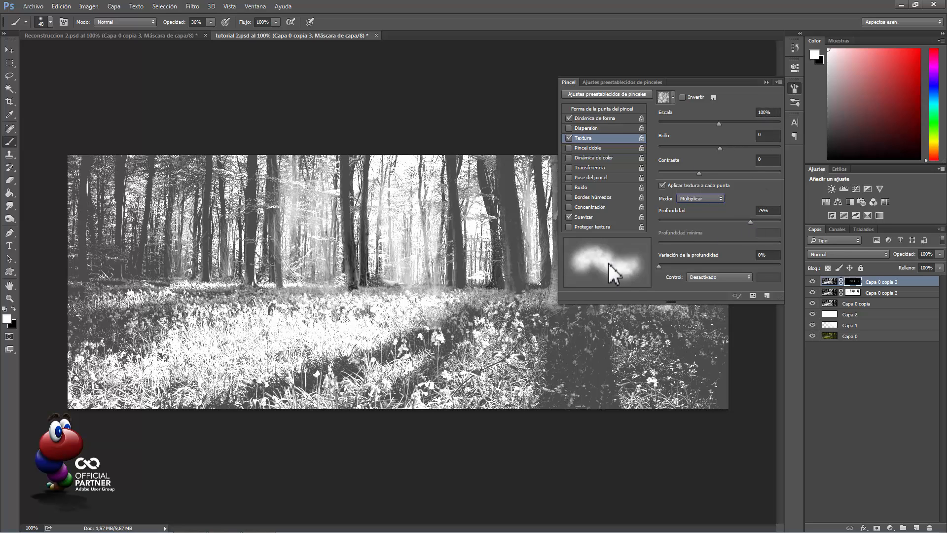
Enable Dispersión for the brush with a slight scatter and close the brush settings.
{"action": "left_click", "coordinate": [587, 125]}
{"action": "left_click_drag", "start_coordinate": [661, 105], "coordinate": [668, 104]}
{"action": "left_click", "coordinate": [766, 80]}
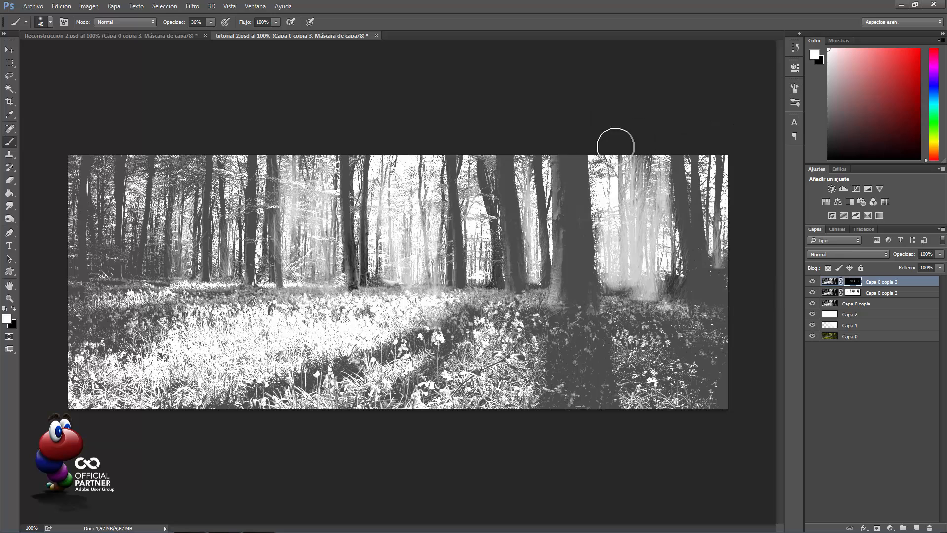
Paint white on the mask down the large trunk at 48 px and down the thinner trunks left of it at 26 px.
{"action": "mouse_move", "coordinate": [574, 226]}
{"action": "left_mouse_down"}
{"action": "mouse_move", "coordinate": [567, 146]}
{"action": "mouse_move", "coordinate": [572, 304]}
{"action": "mouse_move", "coordinate": [567, 156]}
{"action": "mouse_move", "coordinate": [570, 303]}
{"action": "mouse_move", "coordinate": [572, 187]}
{"action": "mouse_move", "coordinate": [581, 178]}
{"action": "mouse_move", "coordinate": [567, 196]}
{"action": "mouse_move", "coordinate": [573, 192]}
{"action": "mouse_move", "coordinate": [584, 229]}
{"action": "left_mouse_up"}
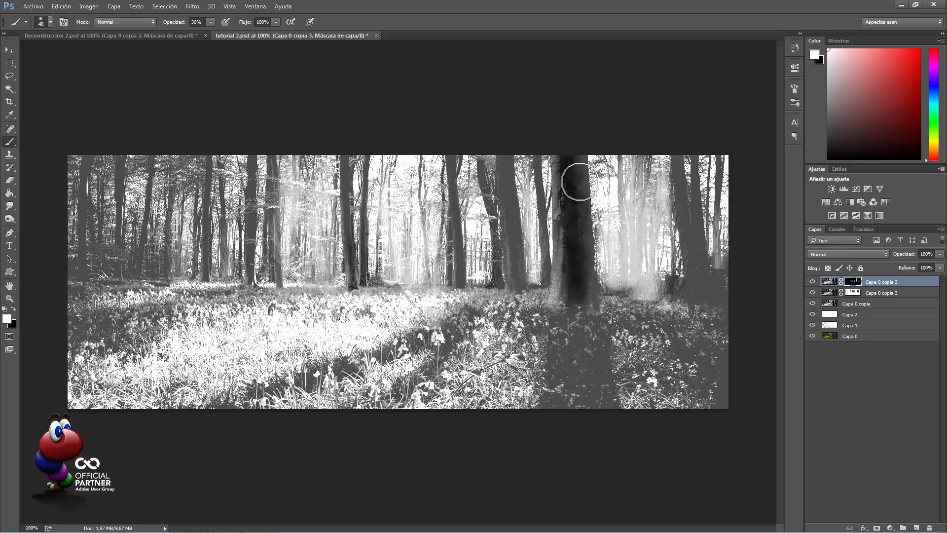
{"action": "mouse_move", "coordinate": [505, 183]}
{"action": "left_mouse_down"}
{"action": "mouse_move", "coordinate": [518, 294]}
{"action": "mouse_move", "coordinate": [510, 184]}
{"action": "left_mouse_up"}
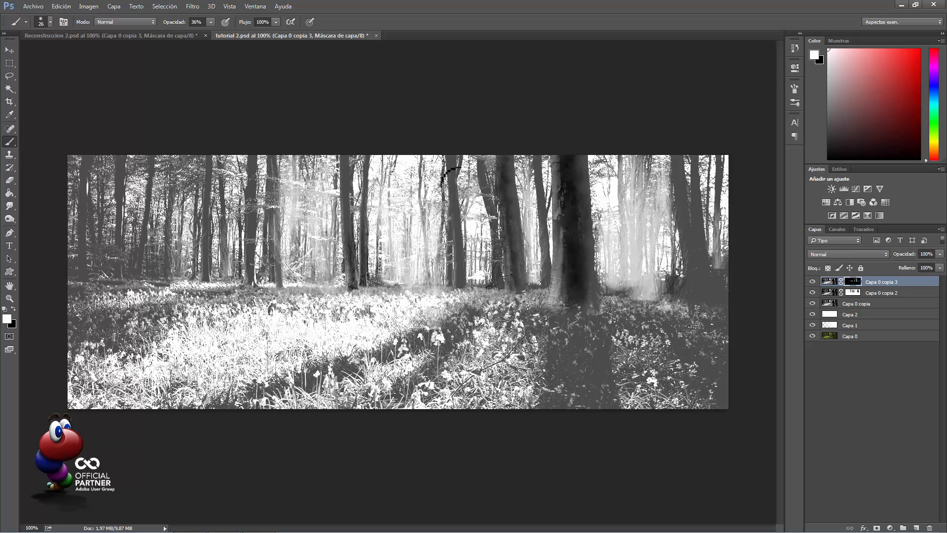
{"action": "mouse_move", "coordinate": [346, 166]}
{"action": "left_mouse_down"}
{"action": "mouse_move", "coordinate": [357, 277]}
{"action": "mouse_move", "coordinate": [342, 158]}
{"action": "left_mouse_up"}
{"action": "mouse_move", "coordinate": [253, 155]}
{"action": "left_mouse_down"}
{"action": "mouse_move", "coordinate": [234, 281]}
{"action": "mouse_move", "coordinate": [250, 166]}
{"action": "left_mouse_up"}
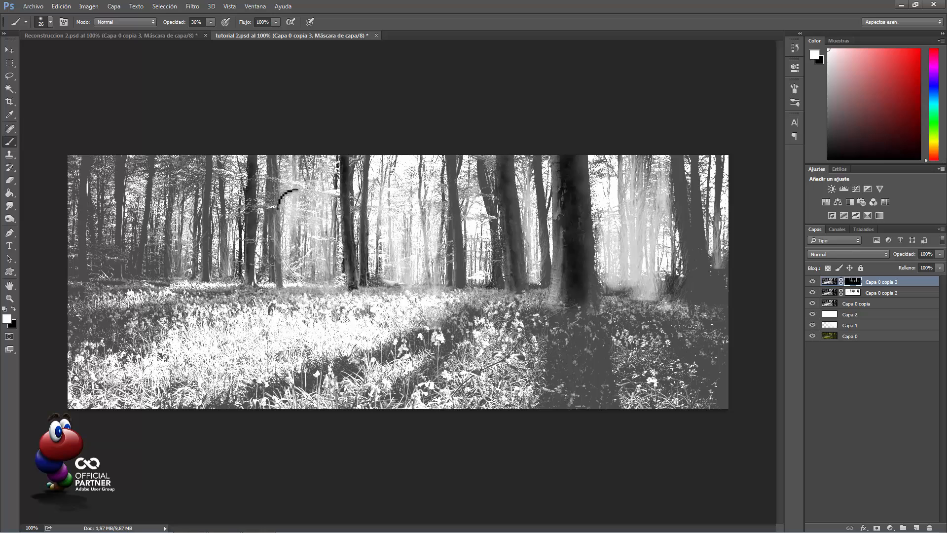
Try drawing a Pen path down the thin trunk just right of the photo's centre and stroking it with the brush.
{"action": "right_click", "coordinate": [287, 199], "text": "alt"}
{"action": "left_click", "coordinate": [9, 232]}
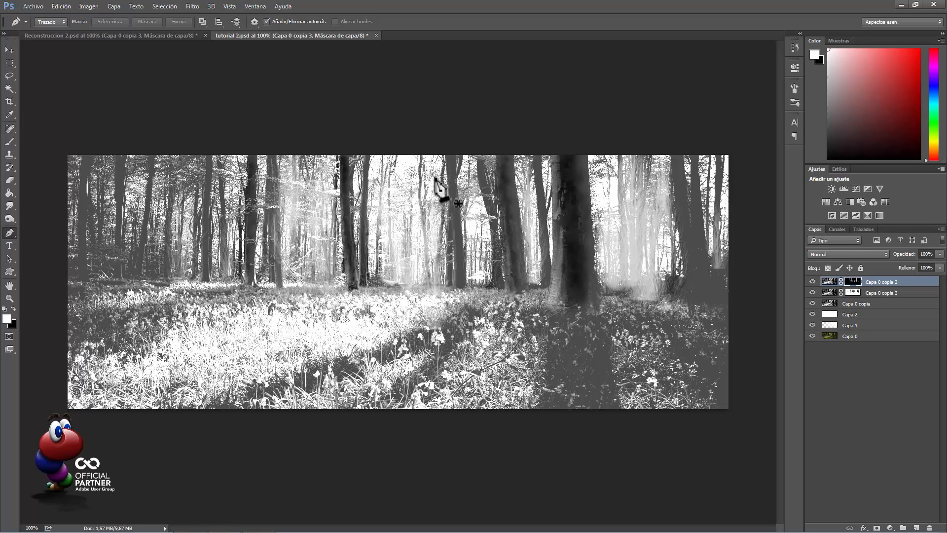
{"action": "left_click", "coordinate": [449, 150]}
{"action": "left_click_drag", "start_coordinate": [457, 231], "coordinate": [457, 247]}
{"action": "left_click", "coordinate": [456, 299]}
{"action": "right_click", "coordinate": [458, 279]}
{"action": "left_click", "coordinate": [484, 351]}
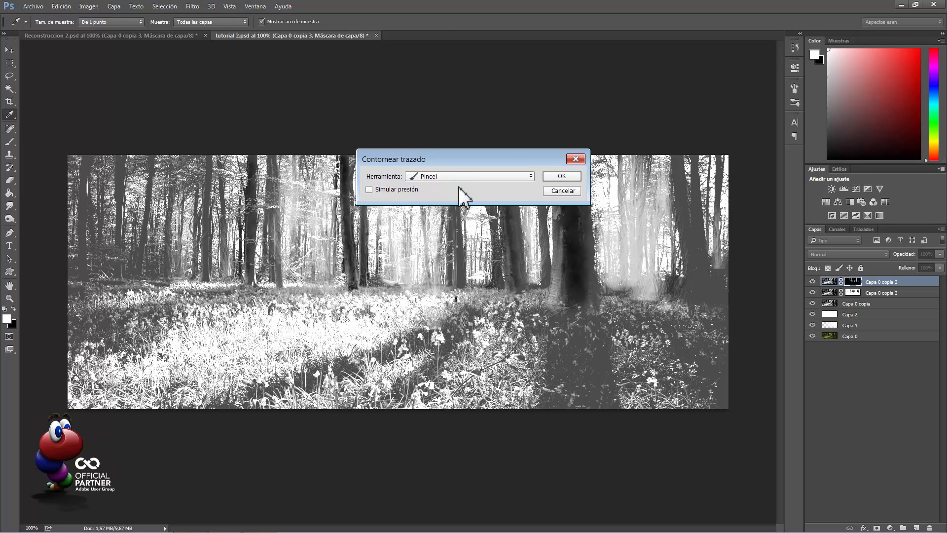
{"action": "left_click", "coordinate": [559, 178]}
{"action": "key", "text": "Escape"}
Draw a curved Pen path down the trunk left of the large tree and stroke it on the mask with the brush.
{"action": "left_click", "coordinate": [504, 139]}
{"action": "left_click_drag", "start_coordinate": [510, 220], "coordinate": [517, 262]}
{"action": "right_click", "coordinate": [513, 271]}
{"action": "left_click", "coordinate": [544, 325]}
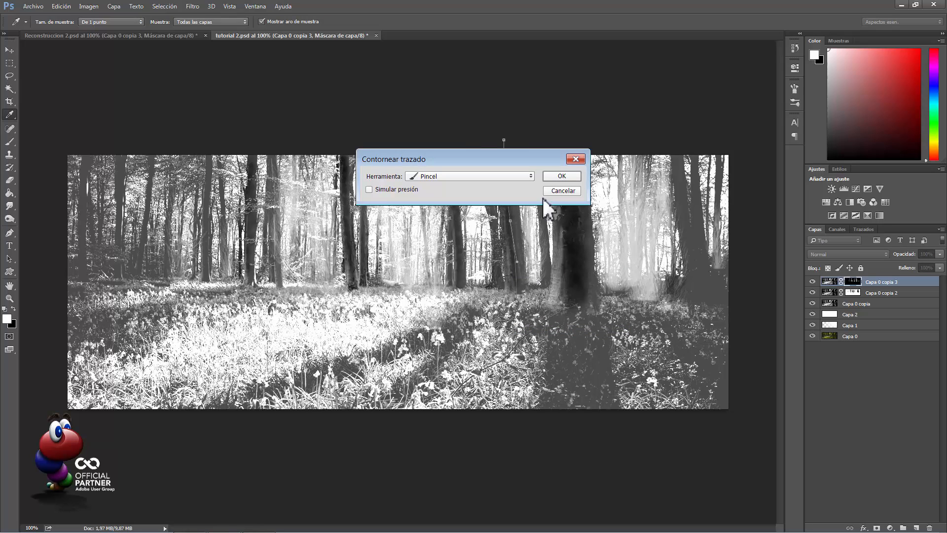
{"action": "left_click", "coordinate": [562, 180]}
{"action": "key", "text": "Return"}
Draw a curved Pen path down the leaning trunk right of the large tree, stroke it with the brush and discard the path.
{"action": "left_click", "coordinate": [679, 147]}
{"action": "left_click_drag", "start_coordinate": [686, 207], "coordinate": [692, 245]}
{"action": "left_click", "coordinate": [695, 279]}
{"action": "right_click", "coordinate": [695, 275]}
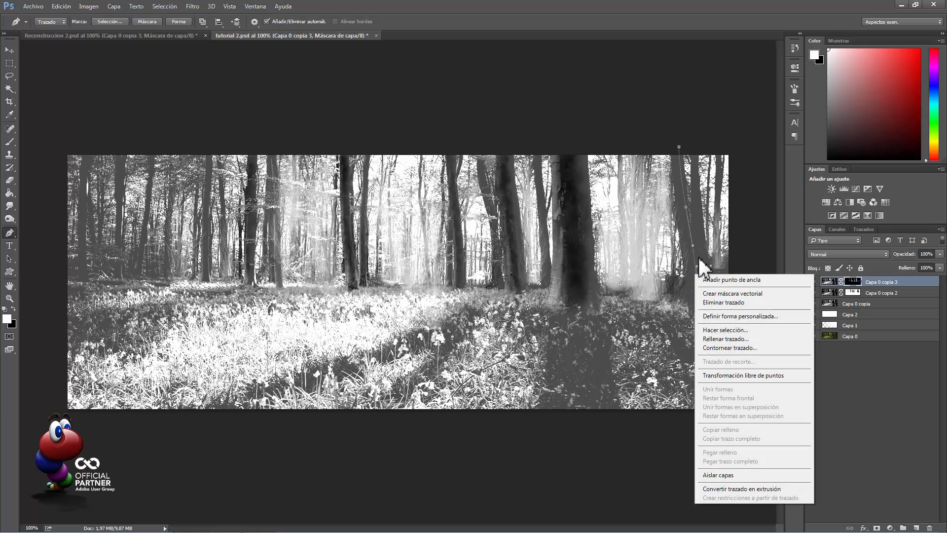
{"action": "left_click", "coordinate": [718, 346]}
{"action": "left_click", "coordinate": [561, 176]}
{"action": "key", "text": "Return"}
Draw another Pen path down the adjoining trunk near the photo's right edge, stroke it with the brush and discard the path.
{"action": "left_click", "coordinate": [694, 145]}
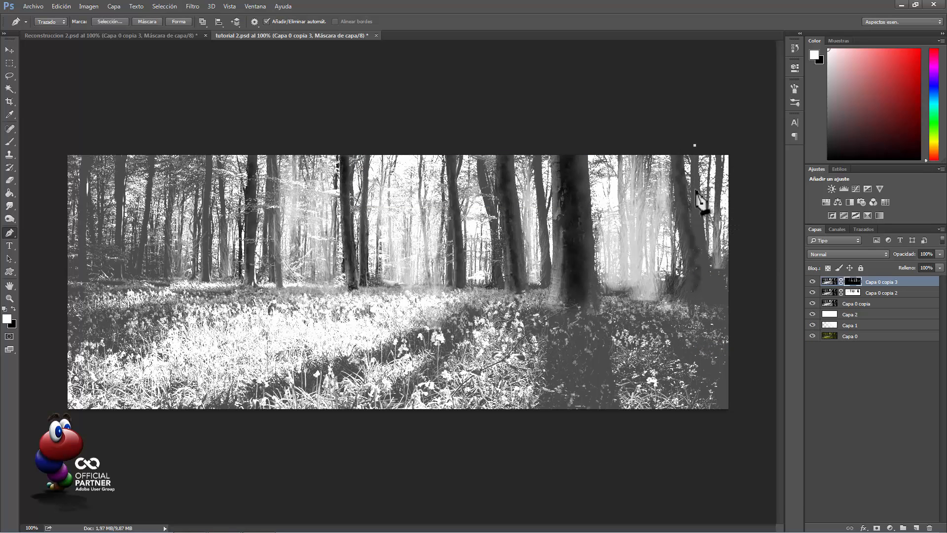
{"action": "right_click", "coordinate": [708, 305]}
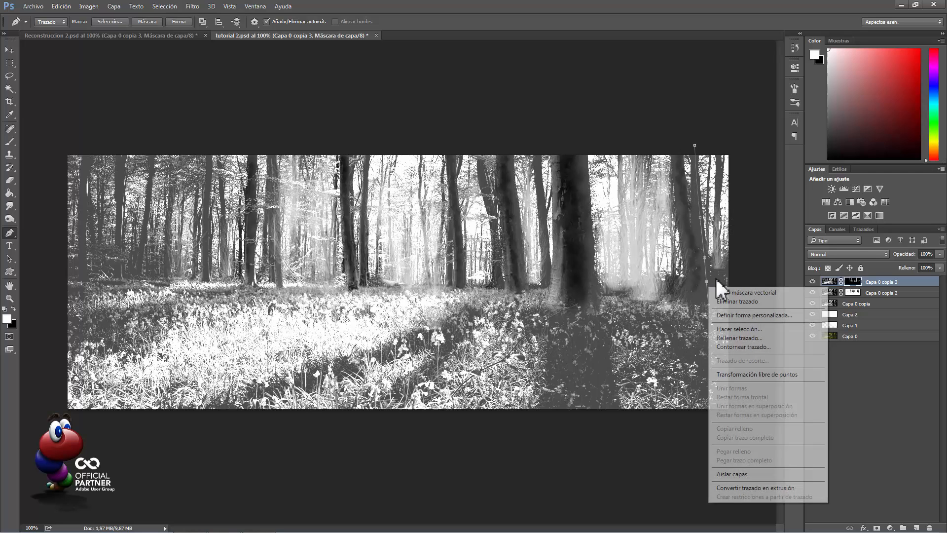
{"action": "left_click", "coordinate": [735, 348]}
{"action": "left_click", "coordinate": [576, 191]}
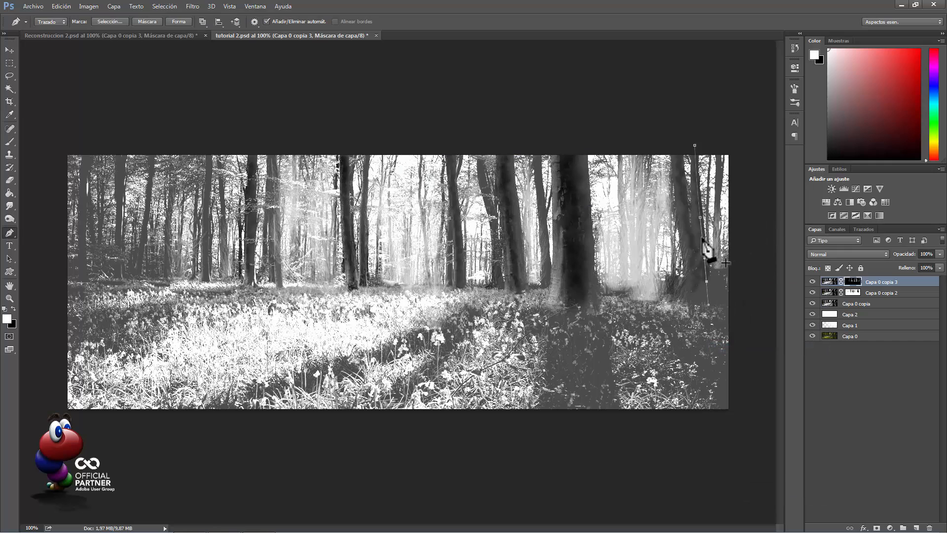
{"action": "right_click", "coordinate": [706, 240]}
{"action": "left_click", "coordinate": [721, 311]}
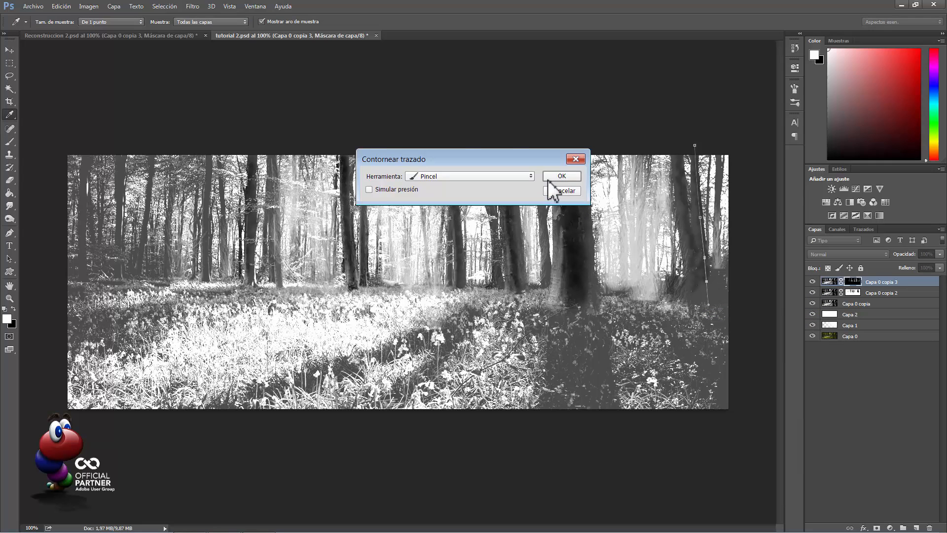
{"action": "left_click", "coordinate": [553, 176]}
{"action": "key", "text": "Return"}
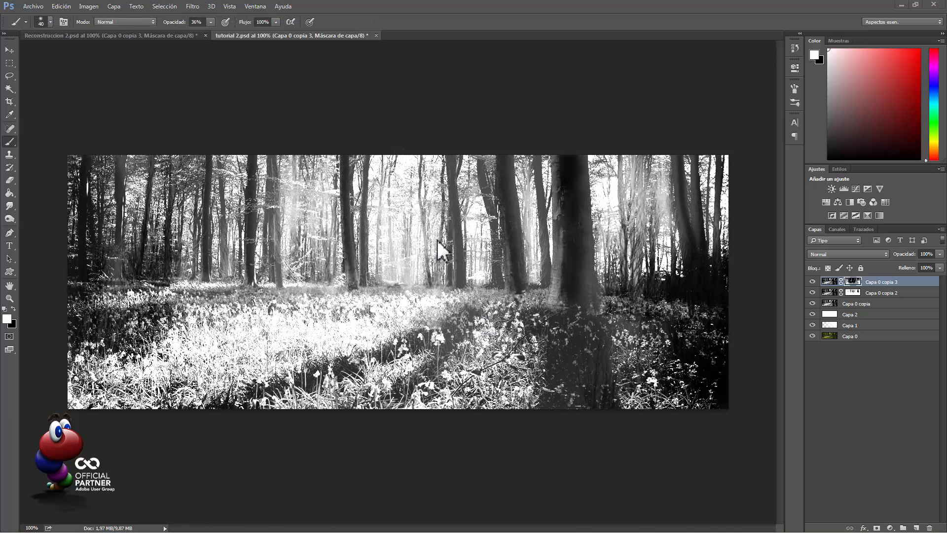
Inspect the Capa 0 copia 3 mask on its own, and stamp the merged image onto a new top layer with Aplicar imagen.
{"action": "left_click", "coordinate": [852, 281], "text": "alt"}
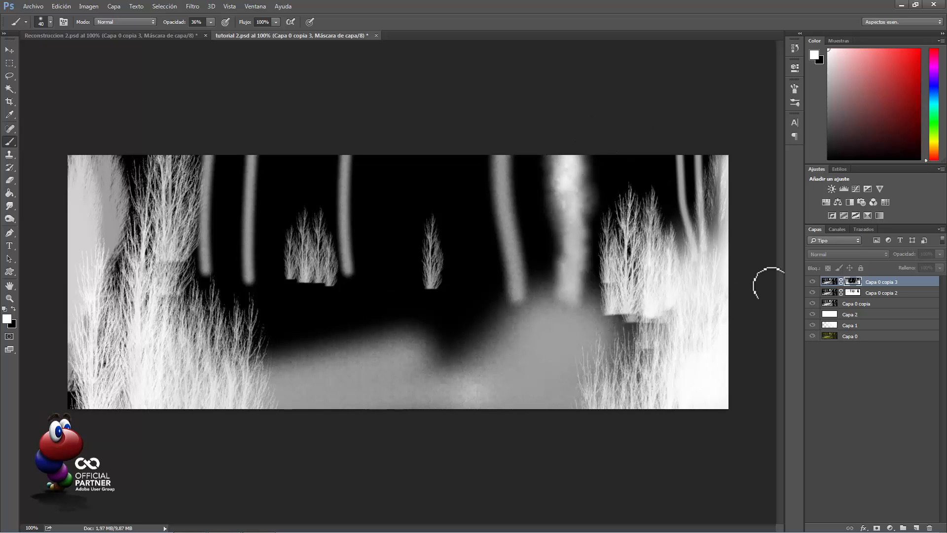
{"action": "left_click", "coordinate": [854, 282], "text": "alt"}
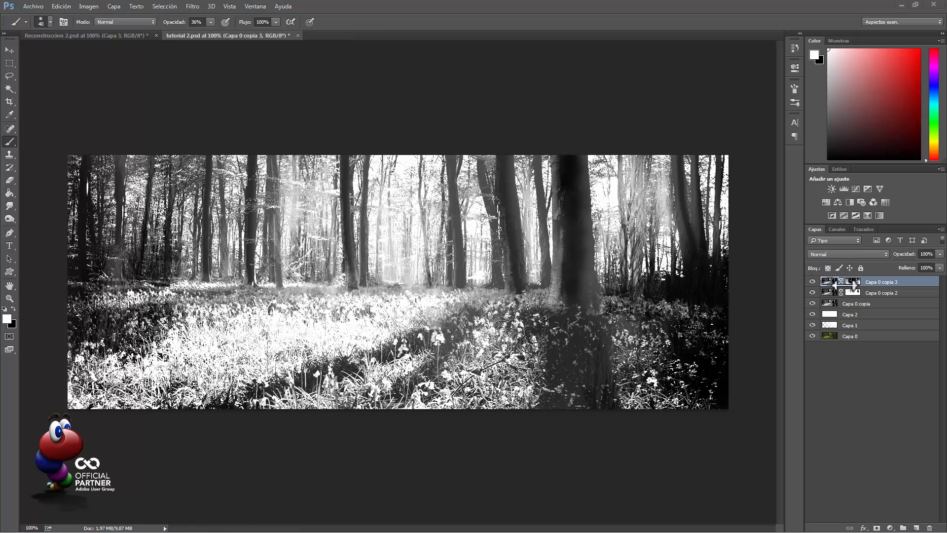
{"action": "left_click", "coordinate": [916, 527]}
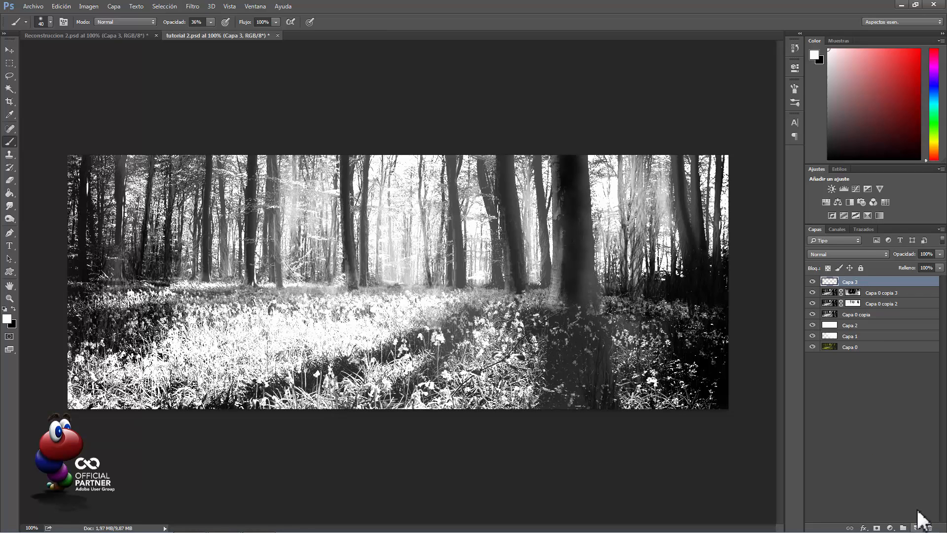
{"action": "left_click", "coordinate": [96, 7]}
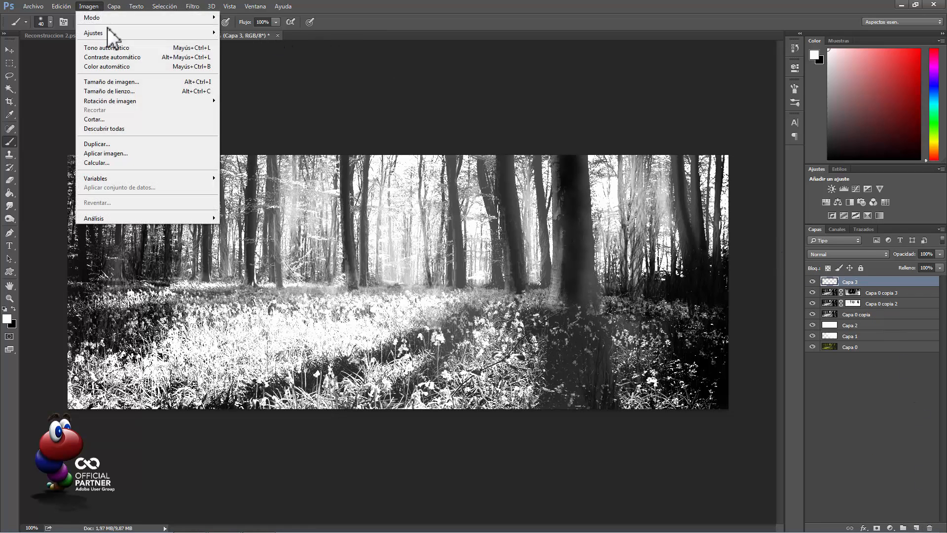
{"action": "left_click", "coordinate": [110, 153]}
{"action": "left_click", "coordinate": [561, 150]}
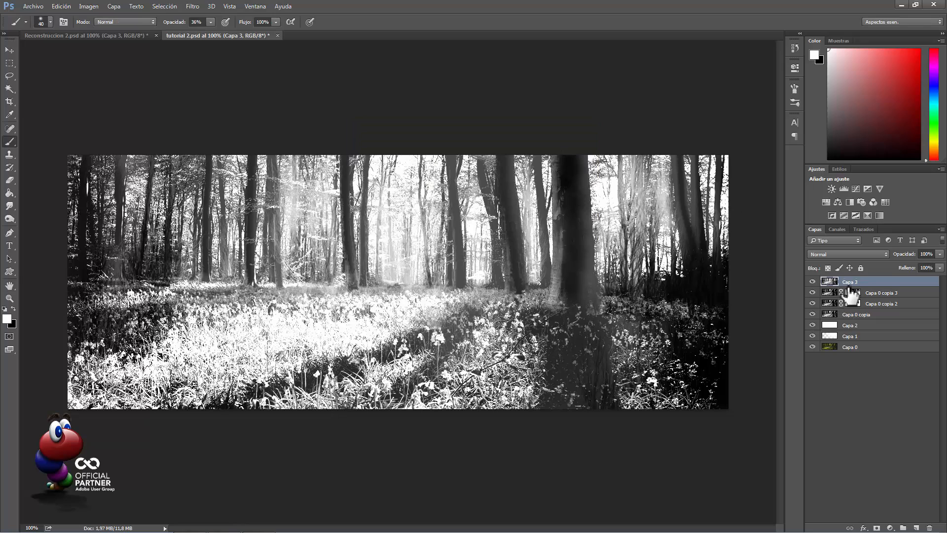
Delete the layers Capa 0 copia 3, Capa 0 copia 2 and Capa 0 copia, and hide Capa 2.
{"action": "left_click", "coordinate": [867, 293]}
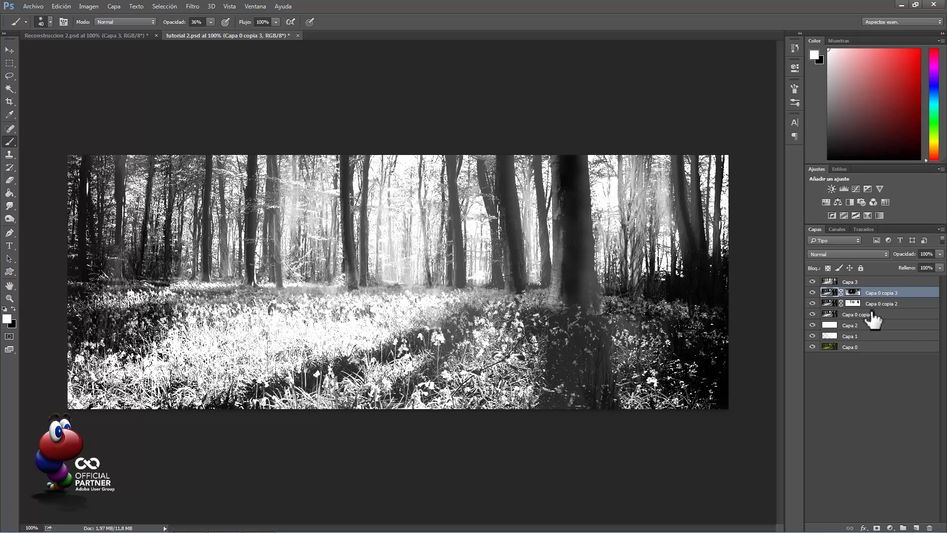
{"action": "left_click", "coordinate": [871, 314], "text": "shift"}
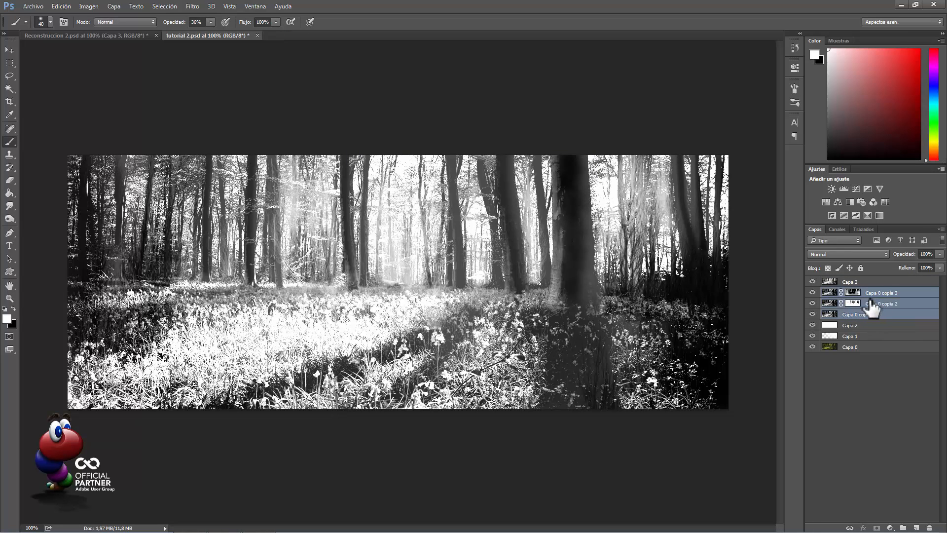
{"action": "key", "text": "Delete"}
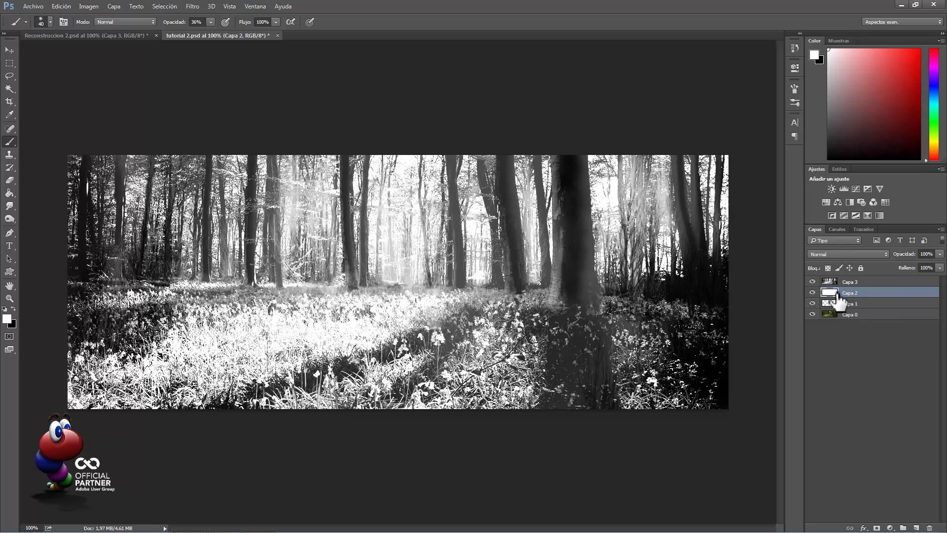
{"action": "left_click", "coordinate": [814, 293]}
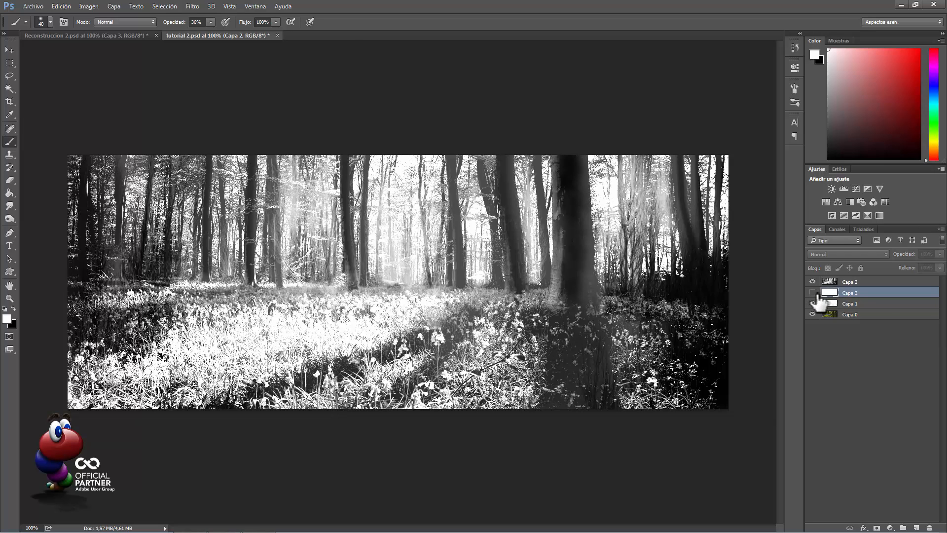
Copy the entire contents of the Capa 3 layer to the clipboard and clear the selection.
{"action": "left_click", "coordinate": [834, 283]}
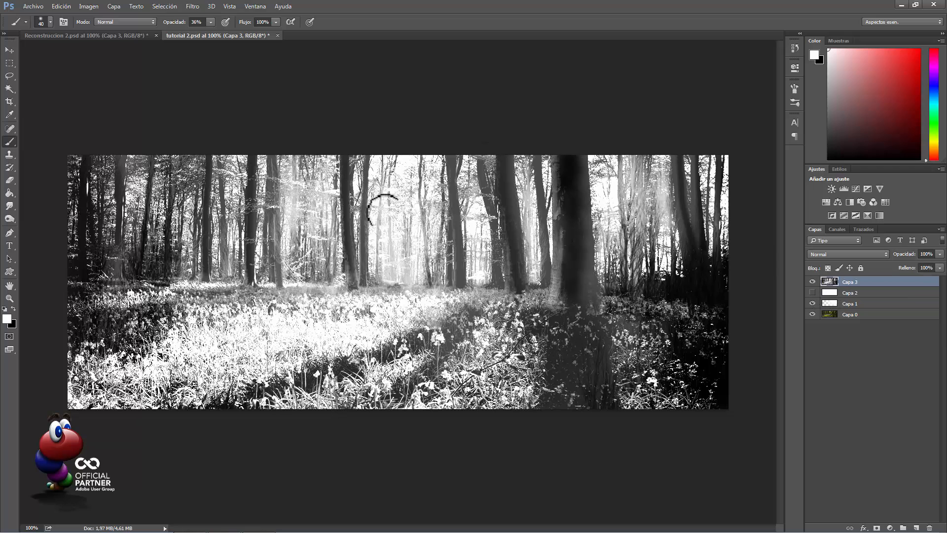
{"action": "left_click", "coordinate": [171, 7]}
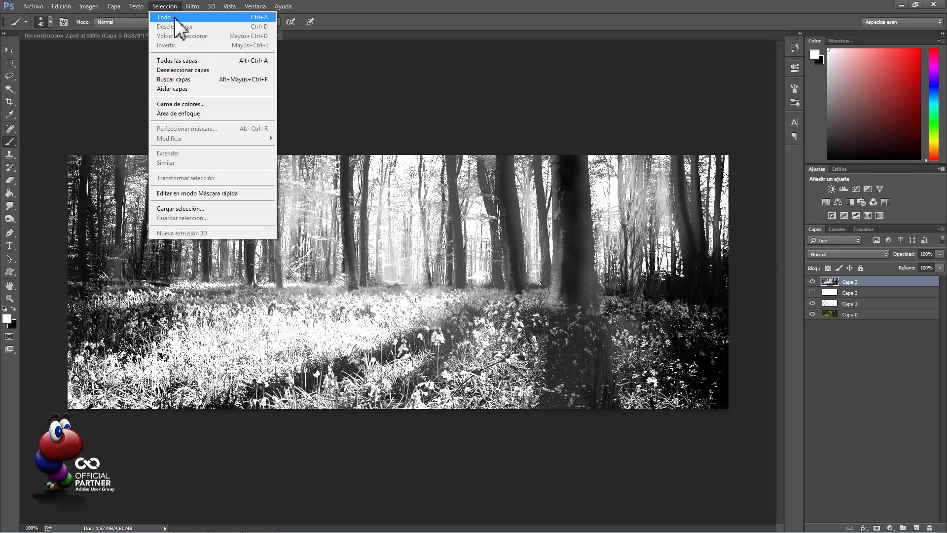
{"action": "left_click", "coordinate": [175, 16]}
{"action": "left_click", "coordinate": [61, 6]}
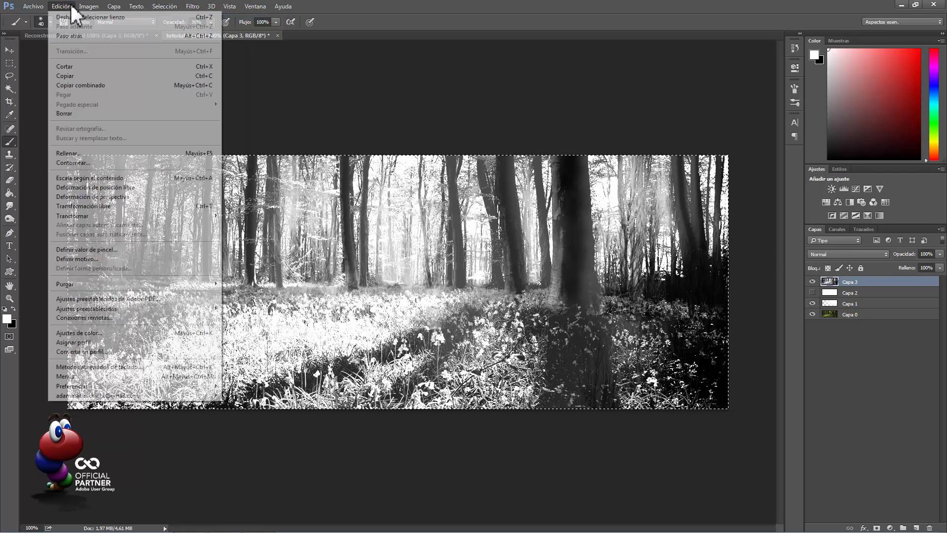
{"action": "left_click", "coordinate": [79, 76]}
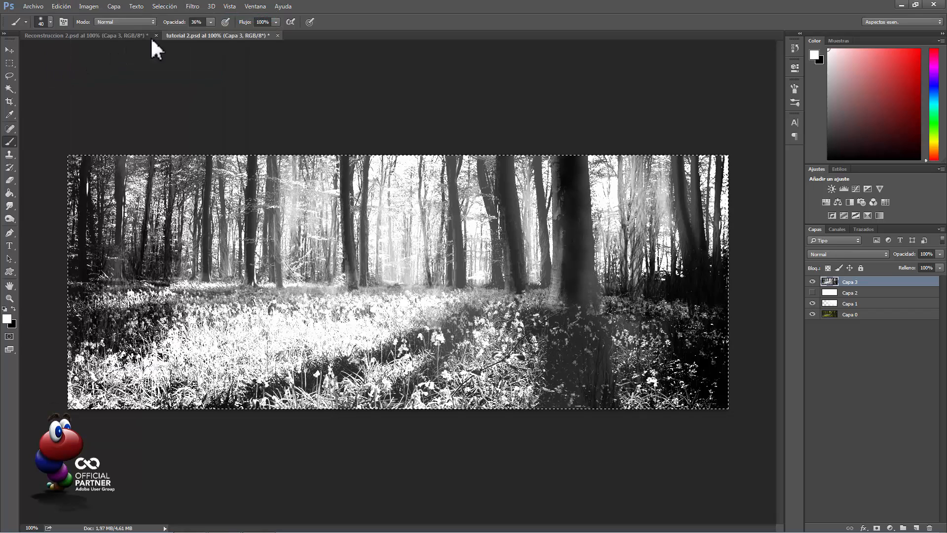
{"action": "left_click", "coordinate": [165, 6]}
{"action": "left_click", "coordinate": [179, 26]}
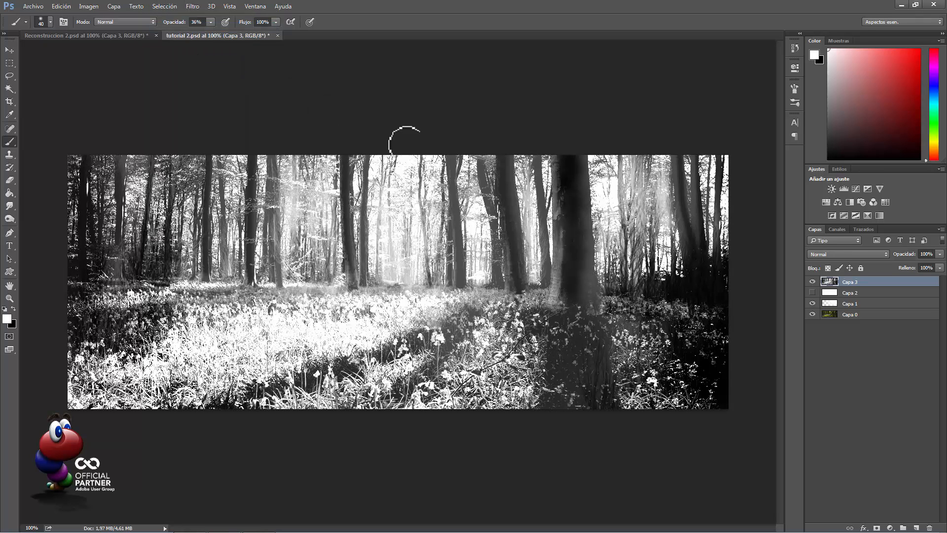
Hide the Capa 3 layer and add a layer mask to the white haze layer Capa 1.
{"action": "left_click", "coordinate": [813, 292]}
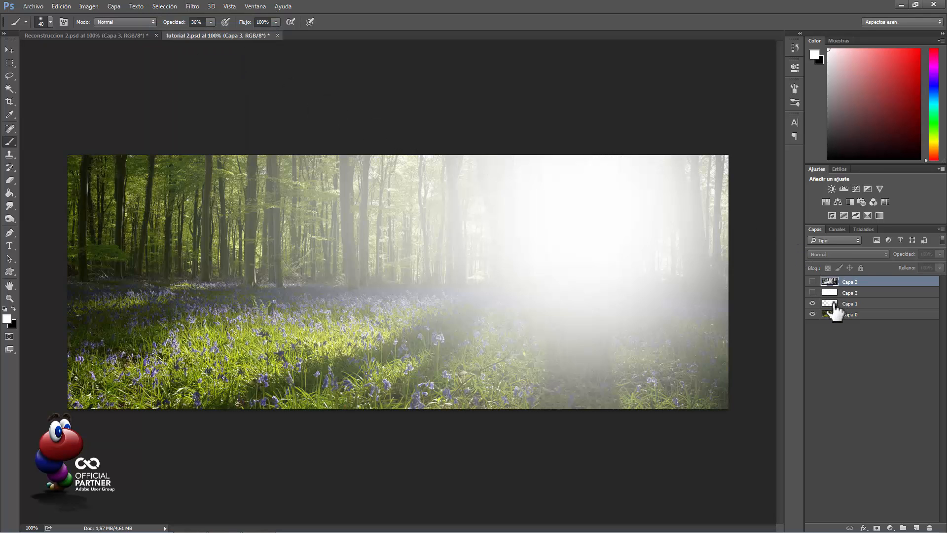
{"action": "left_click", "coordinate": [850, 303]}
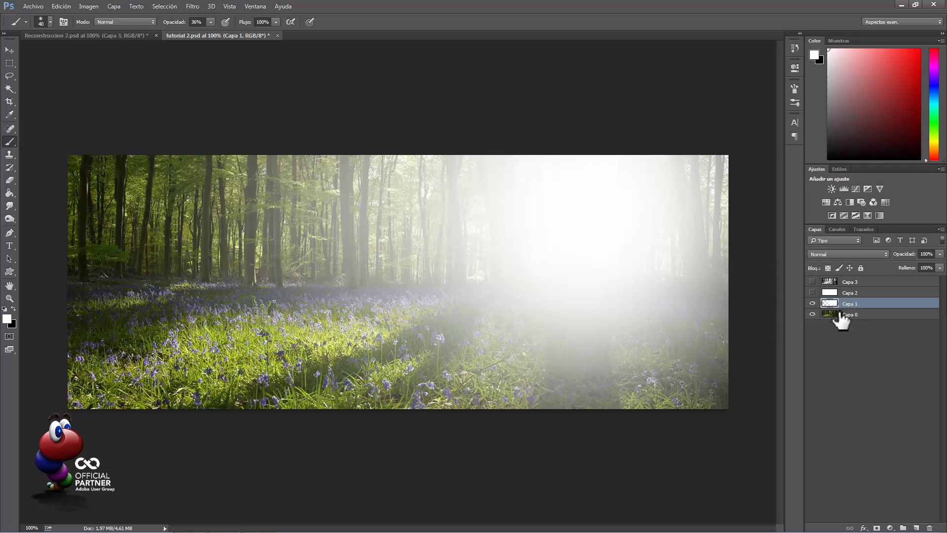
{"action": "left_click", "coordinate": [878, 527]}
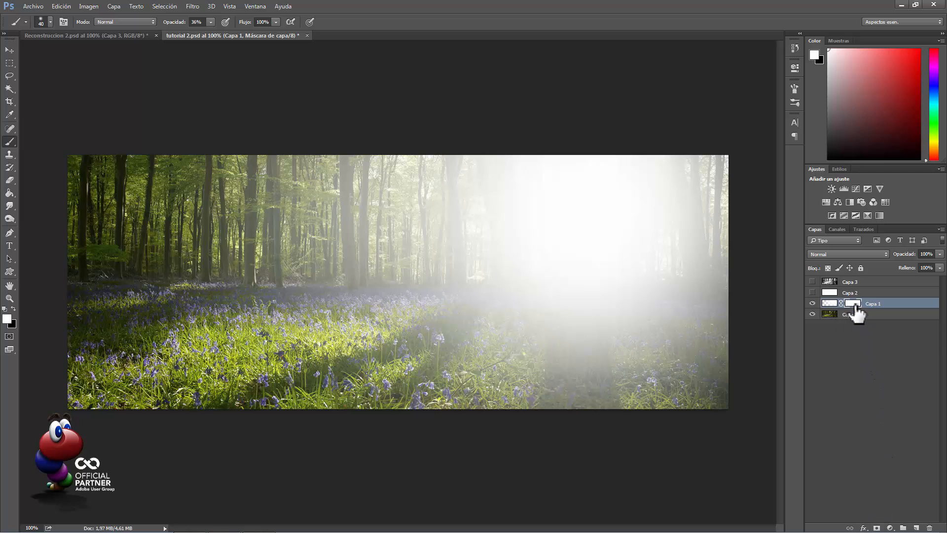
Paste the copied black-and-white forest image into the Capa 1 mask, clear the selection and return to the normal image view.
{"action": "left_click", "coordinate": [852, 303], "text": "alt"}
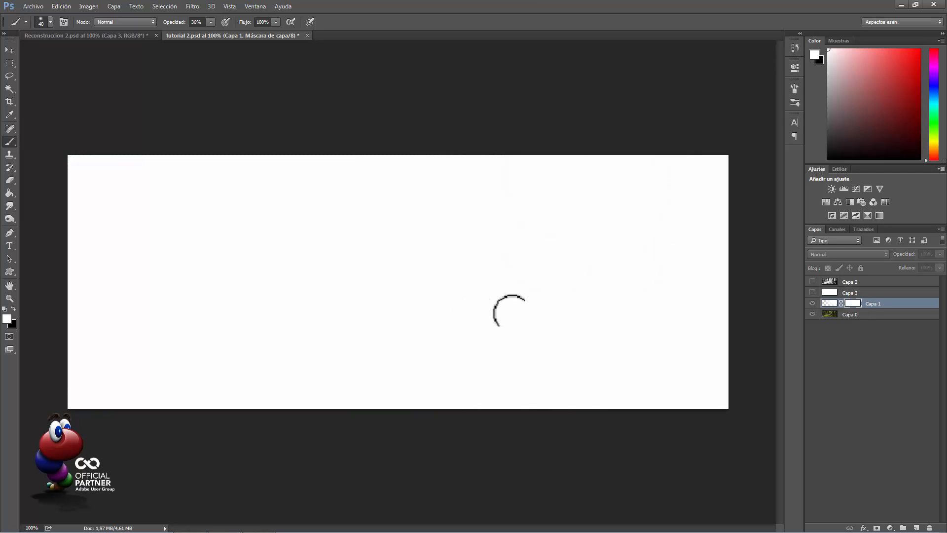
{"action": "left_click", "coordinate": [60, 7]}
{"action": "left_click", "coordinate": [74, 97]}
{"action": "key", "text": "ctrl+d"}
{"action": "left_click", "coordinate": [852, 302], "text": "alt"}
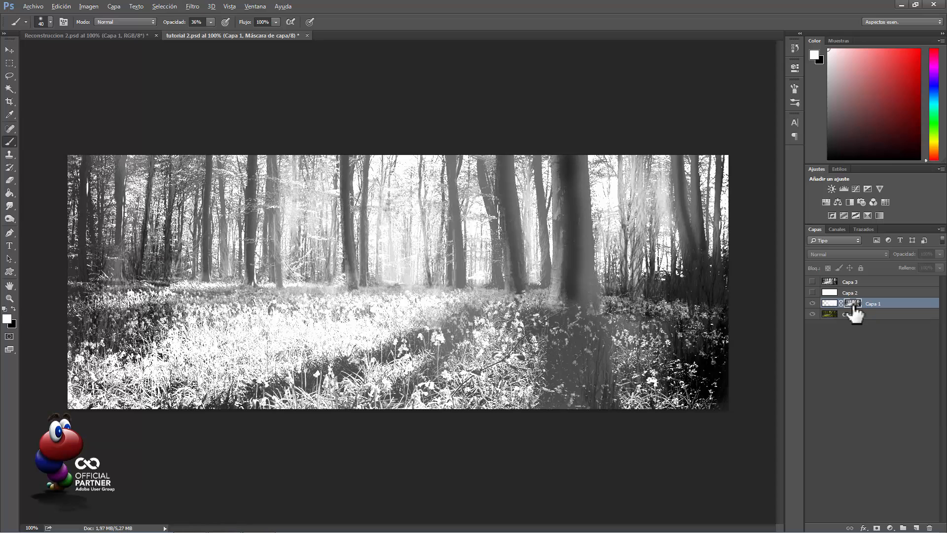
{"action": "left_click", "coordinate": [852, 304], "text": "alt"}
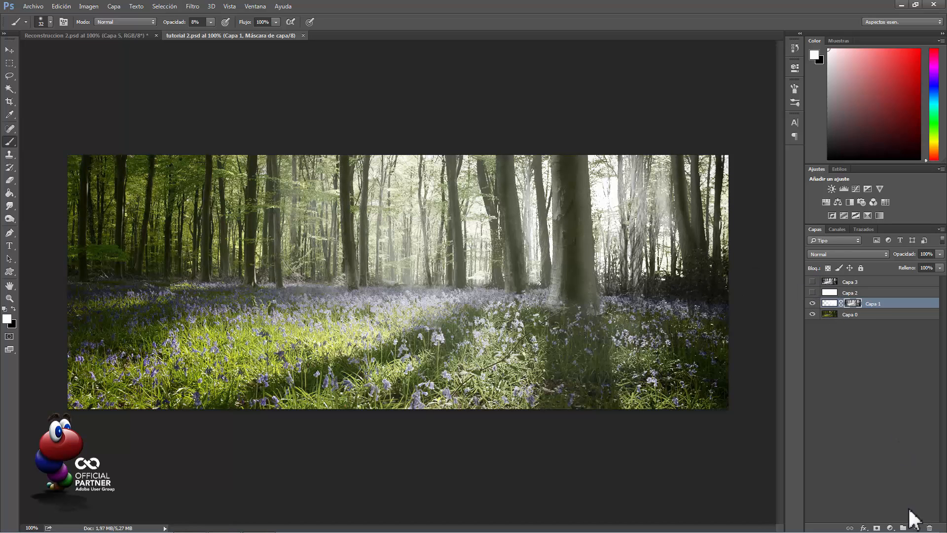
Add a new layer above Capa 1 and dab a soft white glow of about 194 px at 100% opacity beside the large trunk.
{"action": "left_click", "coordinate": [916, 527]}
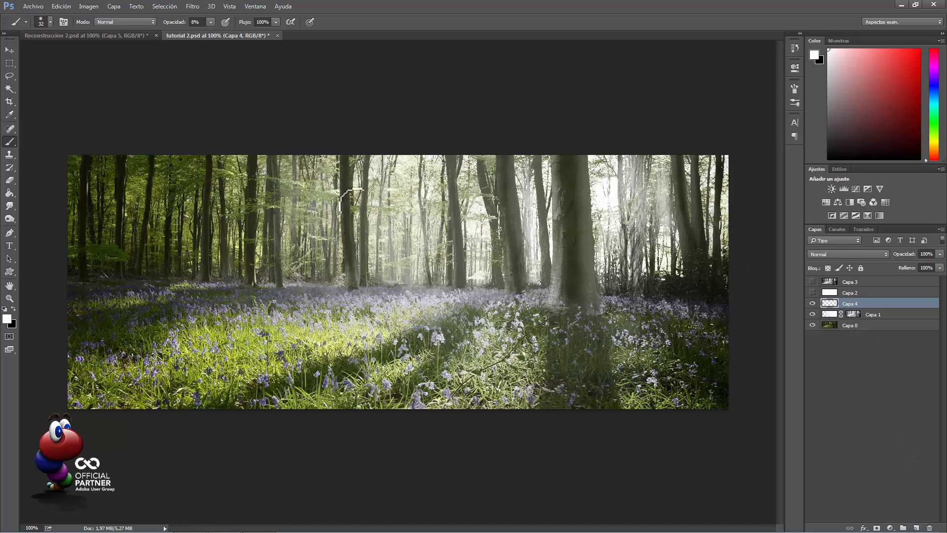
{"action": "left_click", "coordinate": [51, 22]}
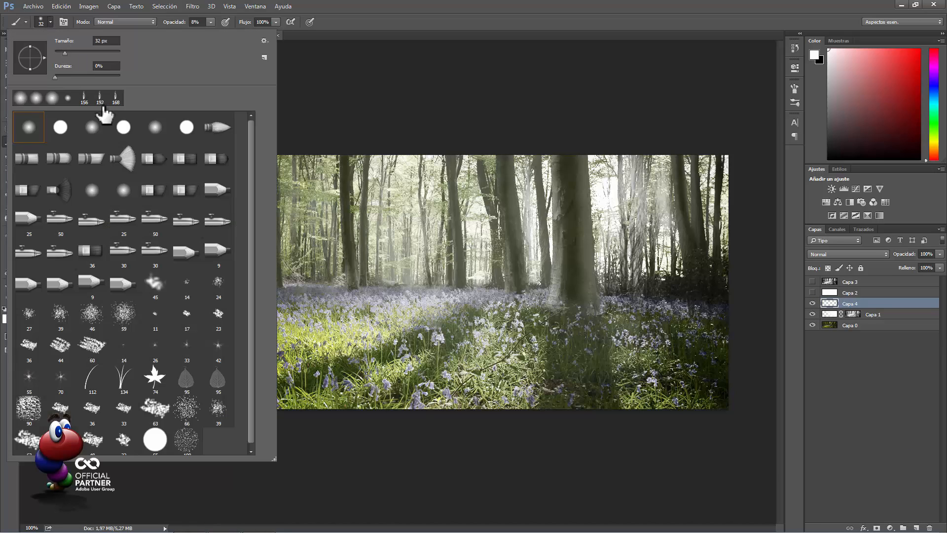
{"action": "left_click_drag", "start_coordinate": [414, 257], "coordinate": [448, 254]}
{"action": "left_click_drag", "start_coordinate": [175, 23], "coordinate": [272, 21]}
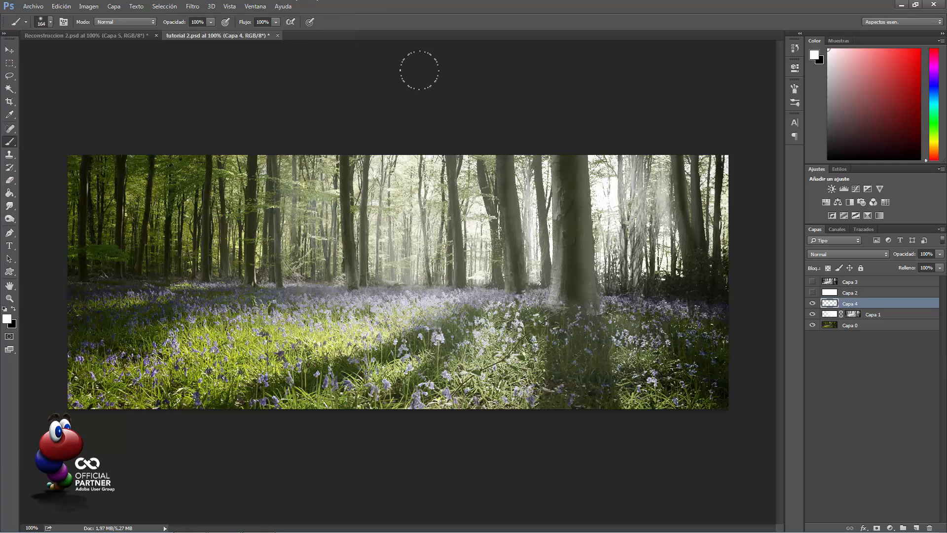
{"action": "left_click_drag", "start_coordinate": [616, 207], "coordinate": [623, 207]}
{"action": "left_click", "coordinate": [605, 195]}
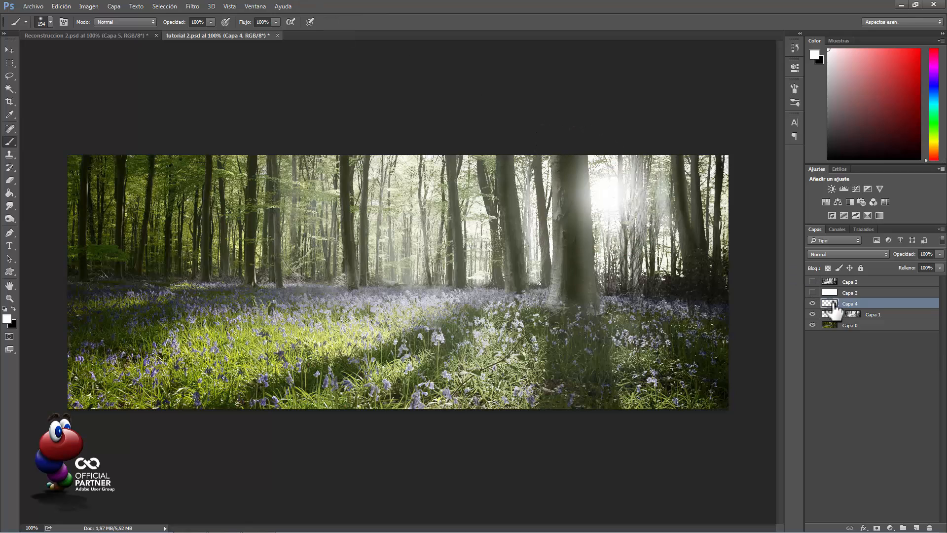
Add another layer above the white glow and set the foreground colour to yellow fffc00.
{"action": "left_click", "coordinate": [915, 527]}
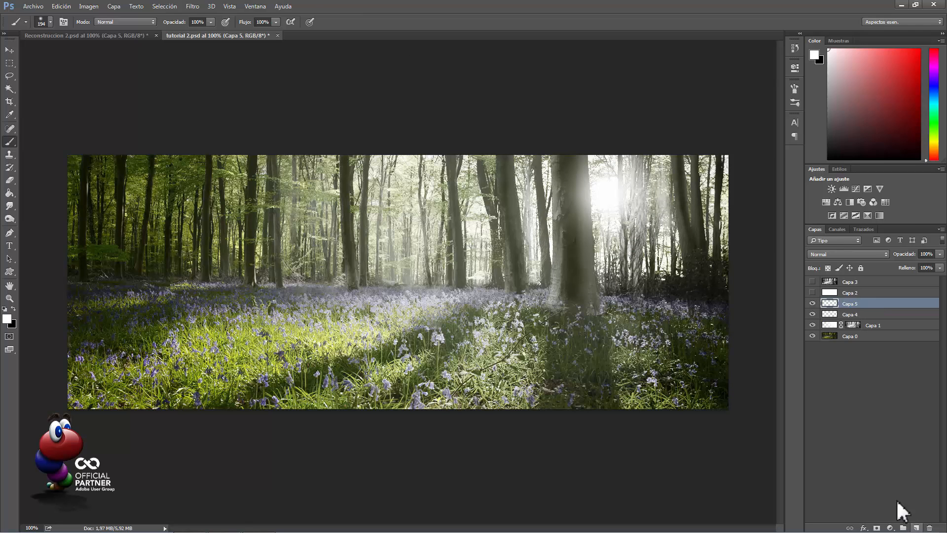
{"action": "left_click", "coordinate": [8, 322]}
{"action": "left_click", "coordinate": [475, 241]}
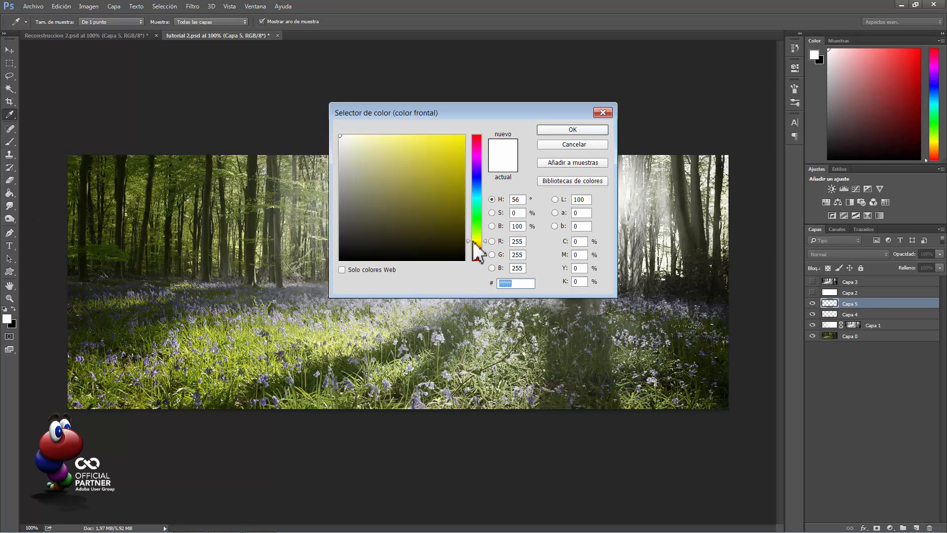
{"action": "left_click_drag", "start_coordinate": [447, 180], "coordinate": [503, 137]}
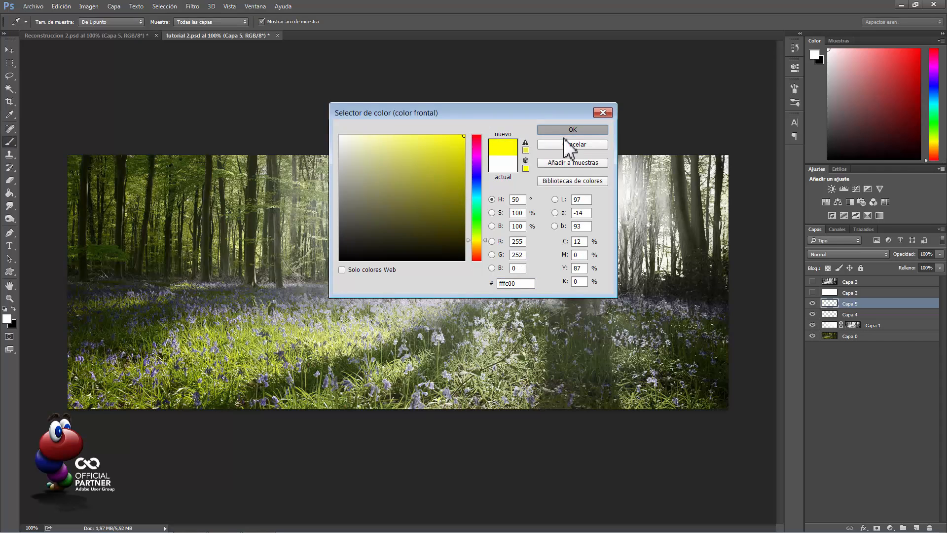
{"action": "left_click", "coordinate": [567, 130]}
Dab a soft 210 px yellow spot over the white glow and set its layer's blend mode to Sobreexpos. lineal (Añadir).
{"action": "left_click_drag", "start_coordinate": [607, 198], "coordinate": [611, 196]}
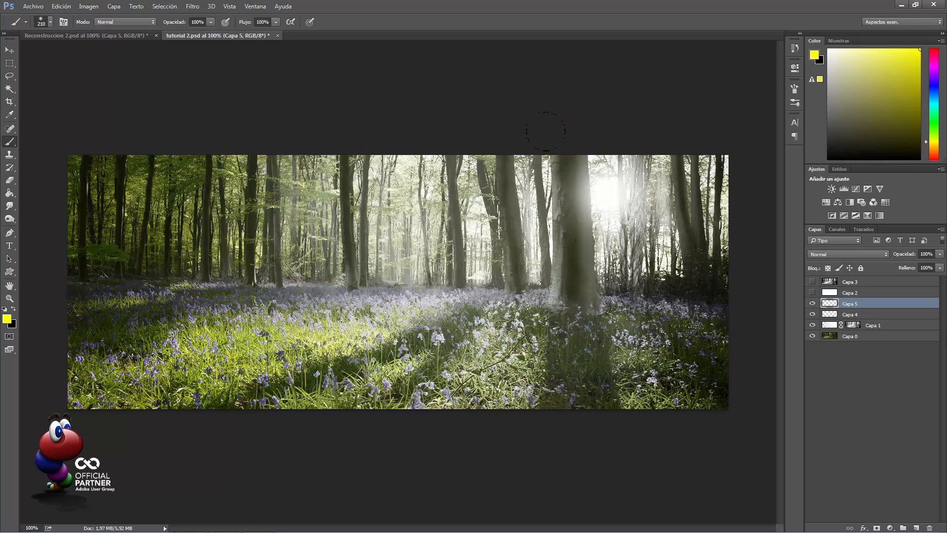
{"action": "left_click", "coordinate": [607, 192]}
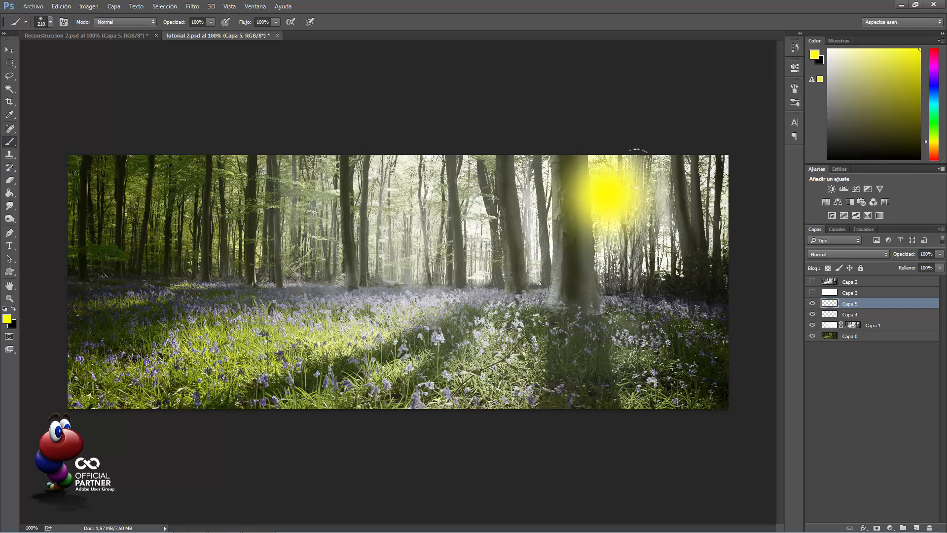
{"action": "left_click", "coordinate": [851, 255]}
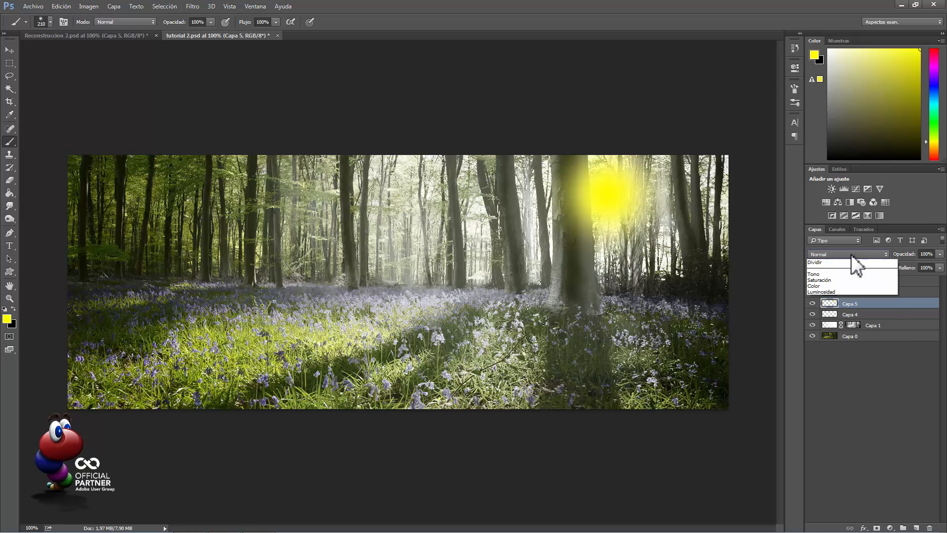
{"action": "left_click", "coordinate": [862, 334]}
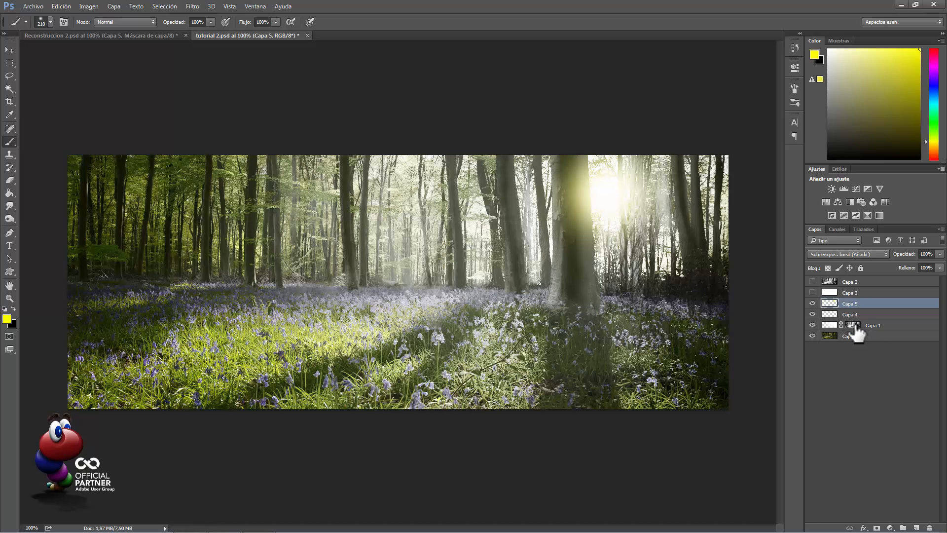
Copy the Capa 1 mask onto the yellow glow layer Capa 5 and inspect the copied mask on its own.
{"action": "left_click_drag", "start_coordinate": [856, 327], "coordinate": [850, 305]}
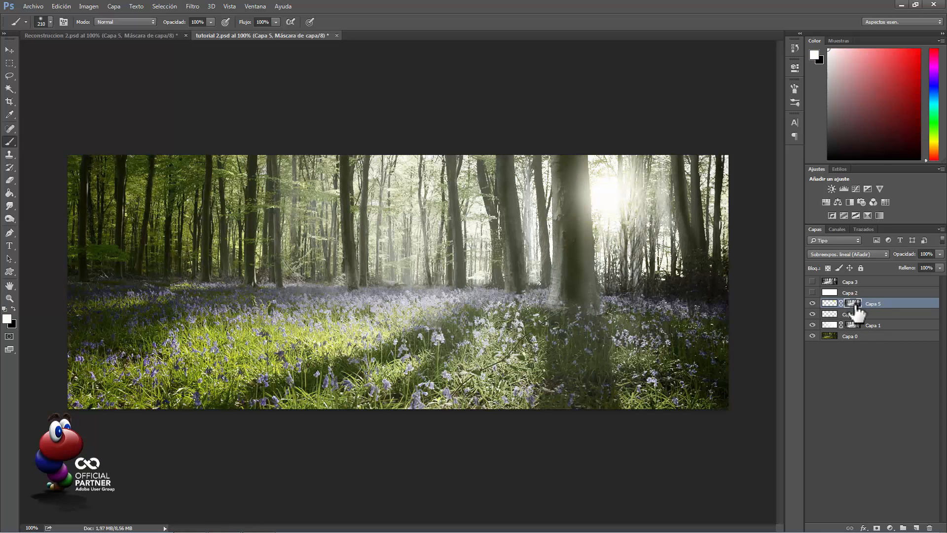
{"action": "left_click", "coordinate": [854, 304], "text": "alt"}
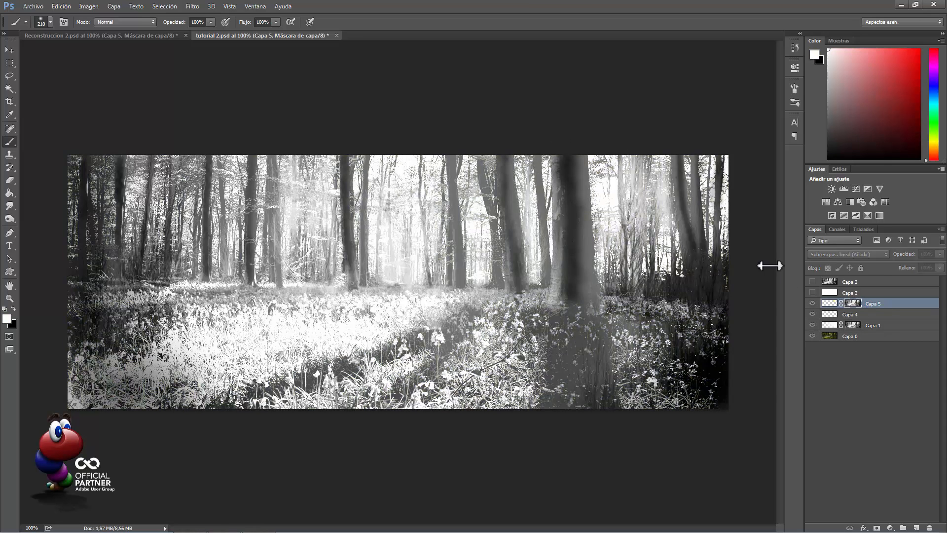
{"action": "left_click", "coordinate": [854, 305], "text": "alt"}
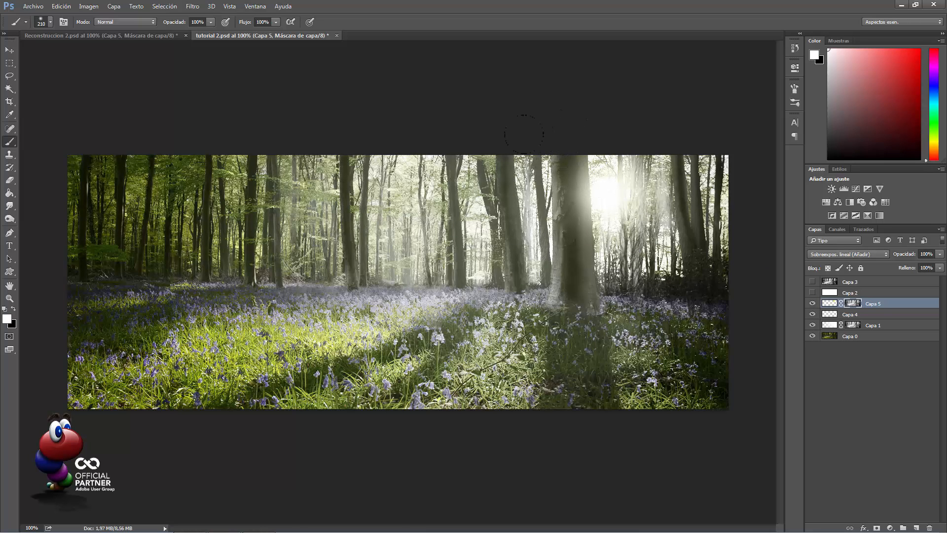
Reduce the Capa 5 mask's density to 60%.
{"action": "double_click", "coordinate": [854, 303]}
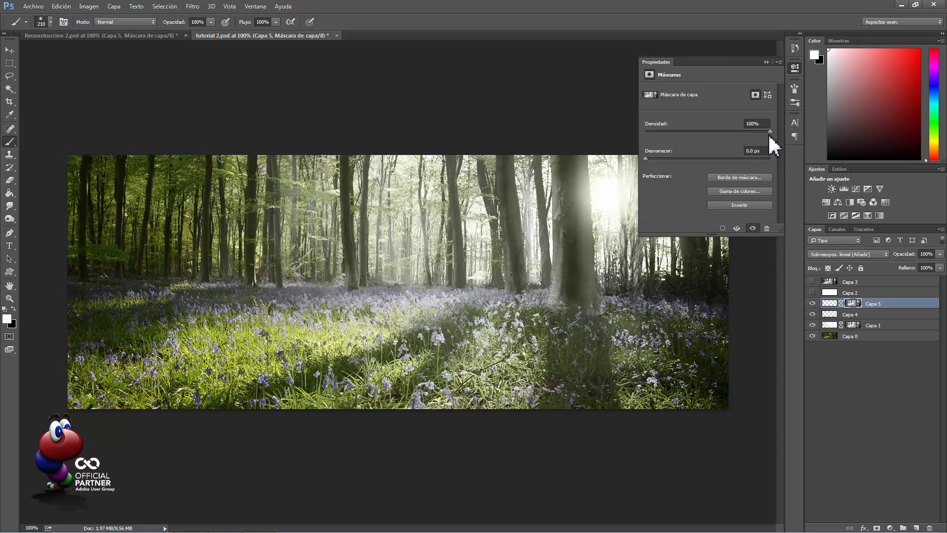
{"action": "left_click_drag", "start_coordinate": [737, 132], "coordinate": [731, 132]}
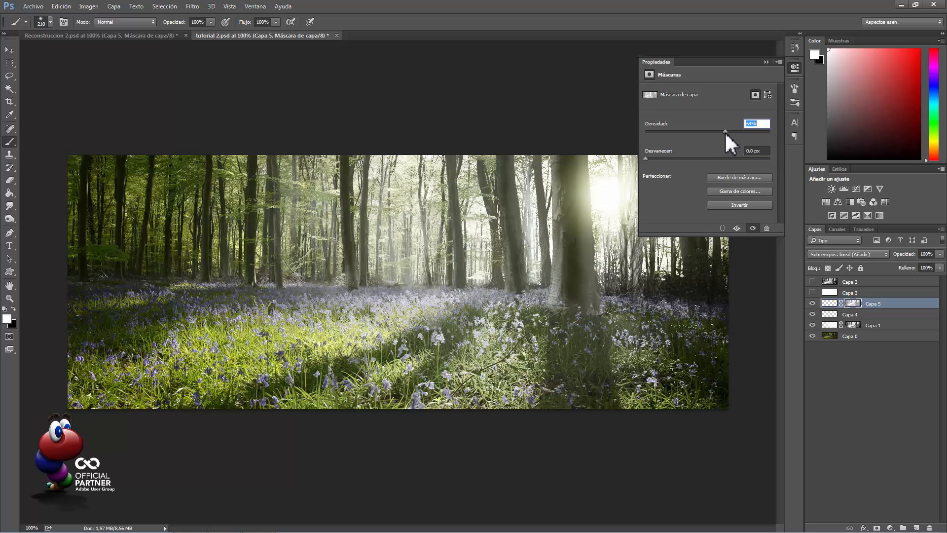
{"action": "left_click_drag", "start_coordinate": [722, 131], "coordinate": [720, 132]}
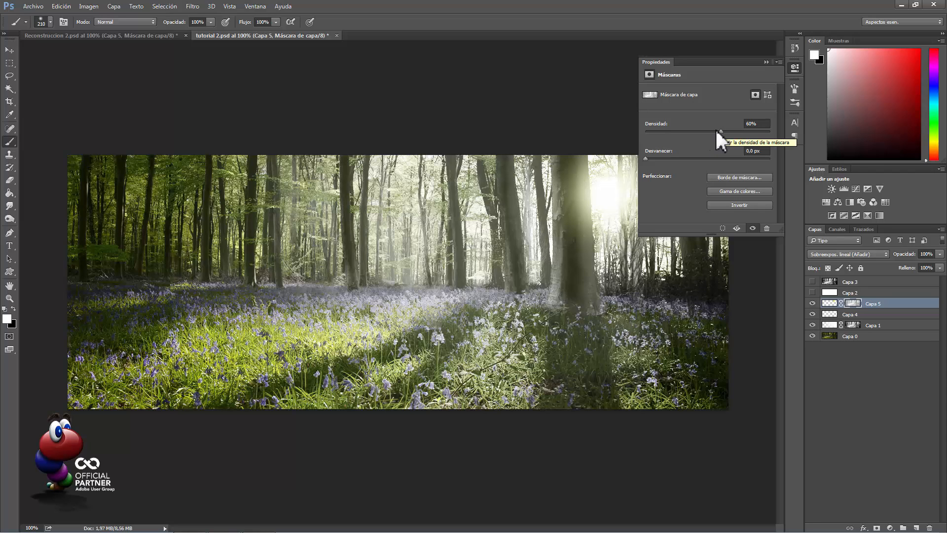
{"action": "left_click", "coordinate": [766, 62]}
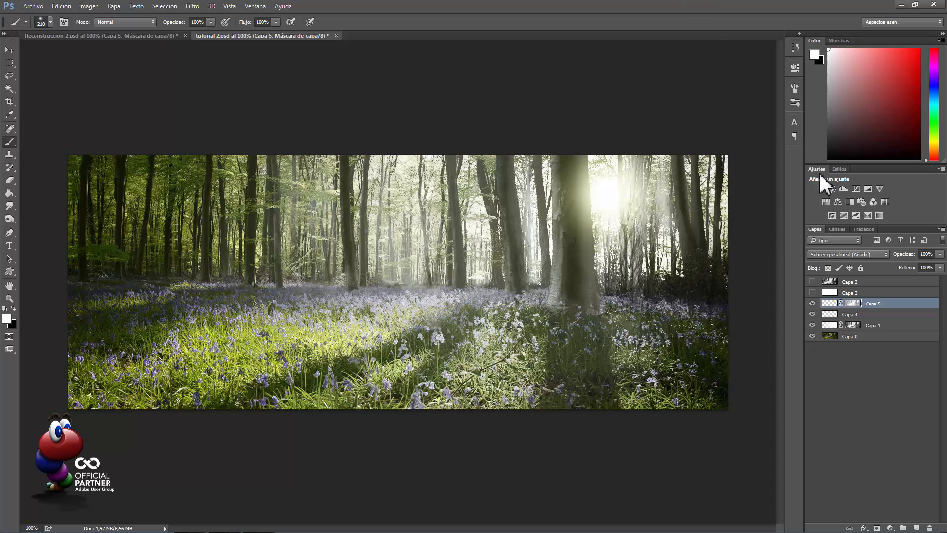
Add a new layer above Capa 5 and flatten the soft brush tip into a thin horizontal ellipse.
{"action": "left_click", "coordinate": [839, 305]}
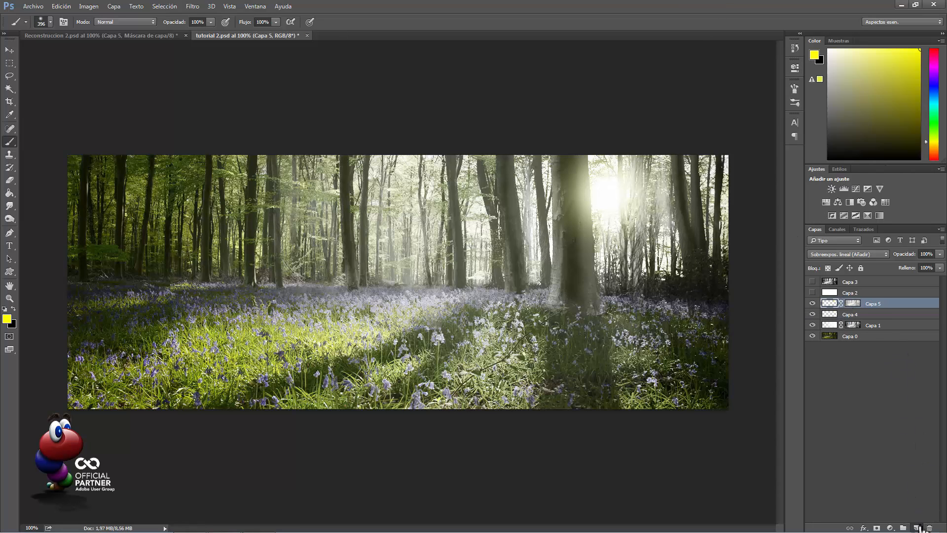
{"action": "left_click", "coordinate": [917, 527]}
{"action": "left_click_drag", "start_coordinate": [524, 279], "coordinate": [539, 271]}
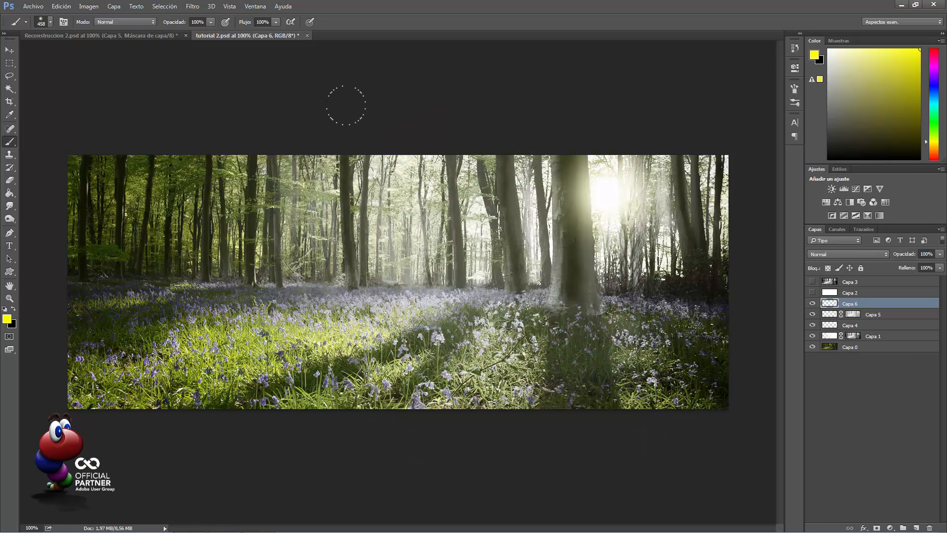
{"action": "right_click", "coordinate": [507, 101]}
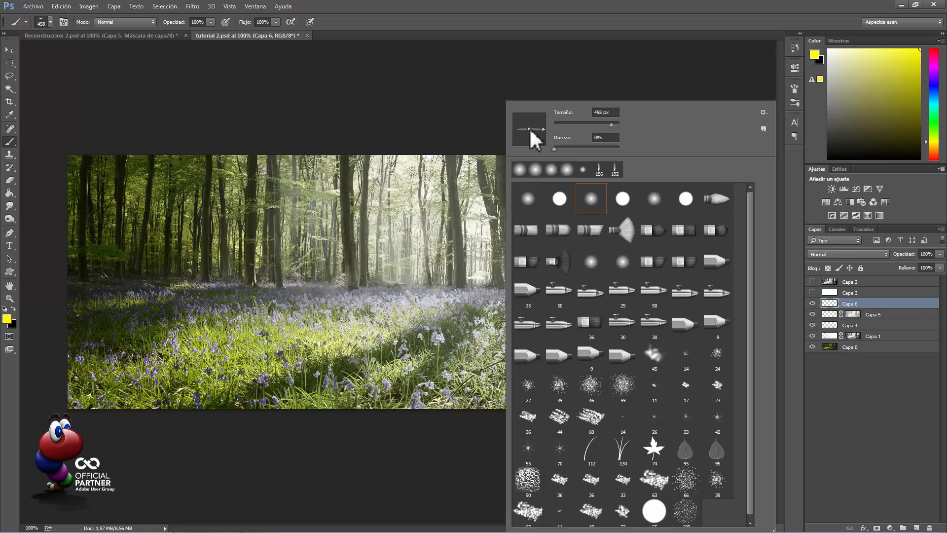
{"action": "left_click", "coordinate": [248, 241]}
Enlarge the flattened brush to 628 px and paint a horizontal yellow streak across the sun glow.
{"action": "left_click_drag", "start_coordinate": [405, 236], "coordinate": [434, 236]}
{"action": "left_click_drag", "start_coordinate": [567, 191], "coordinate": [579, 193]}
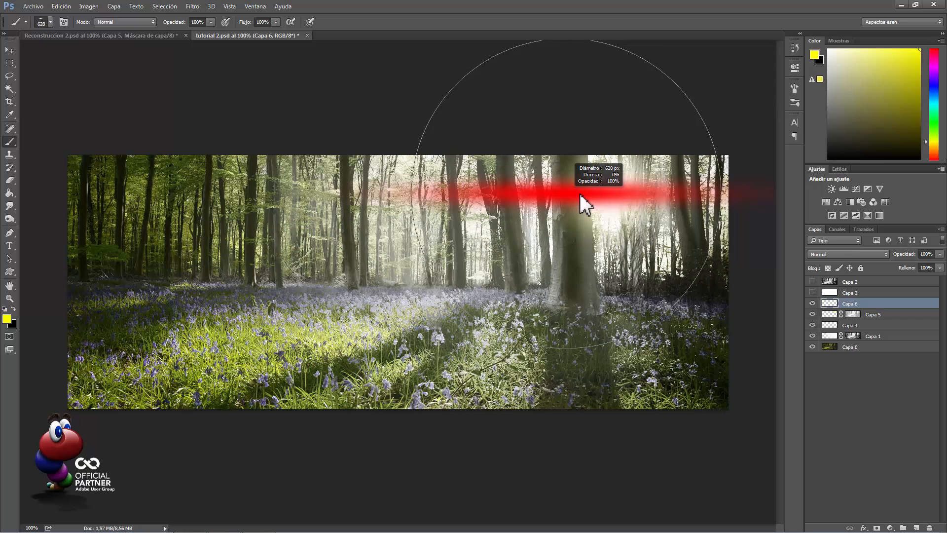
{"action": "left_click_drag", "start_coordinate": [444, 192], "coordinate": [701, 192]}
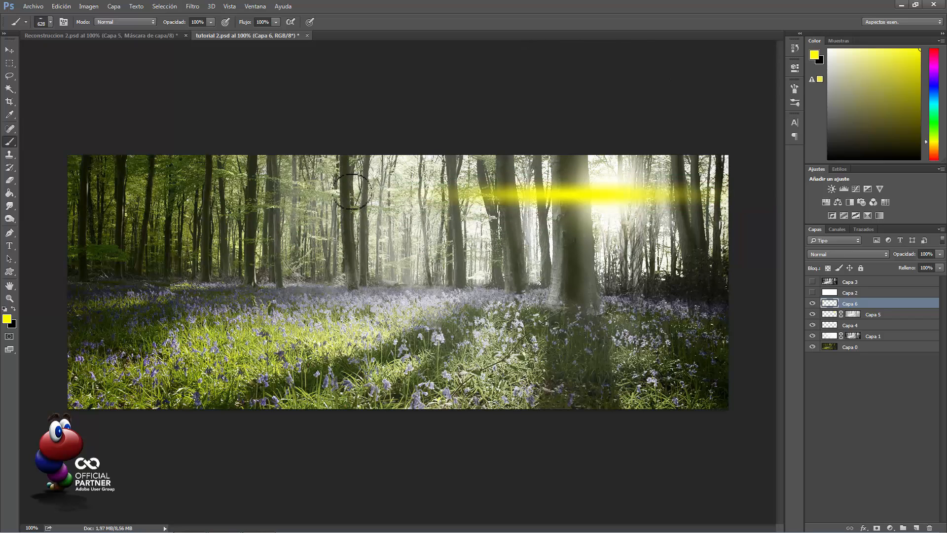
Set the streak layer's blend mode to Sobreexpos. lineal (Añadir) and desaturate the streak.
{"action": "left_click", "coordinate": [863, 253]}
{"action": "left_click", "coordinate": [845, 331]}
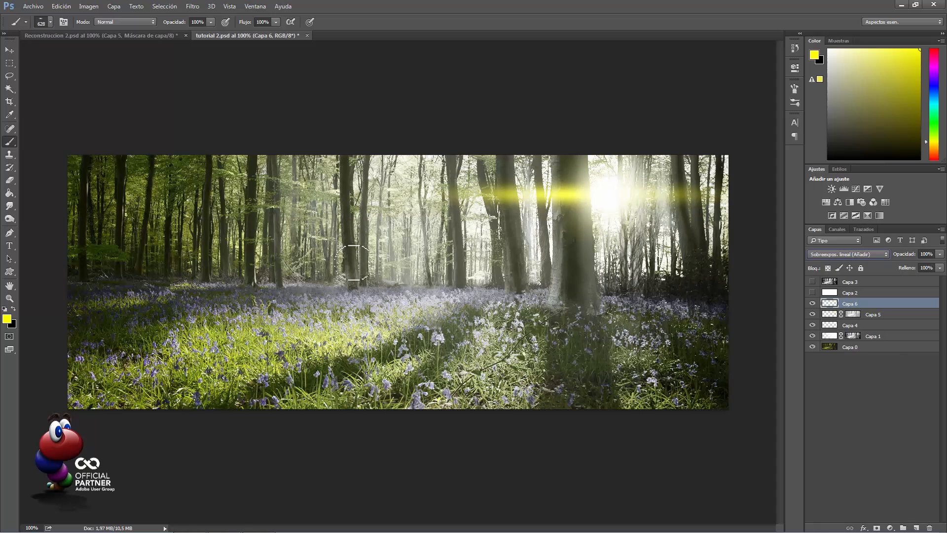
{"action": "key", "text": "ctrl+shift+u"}
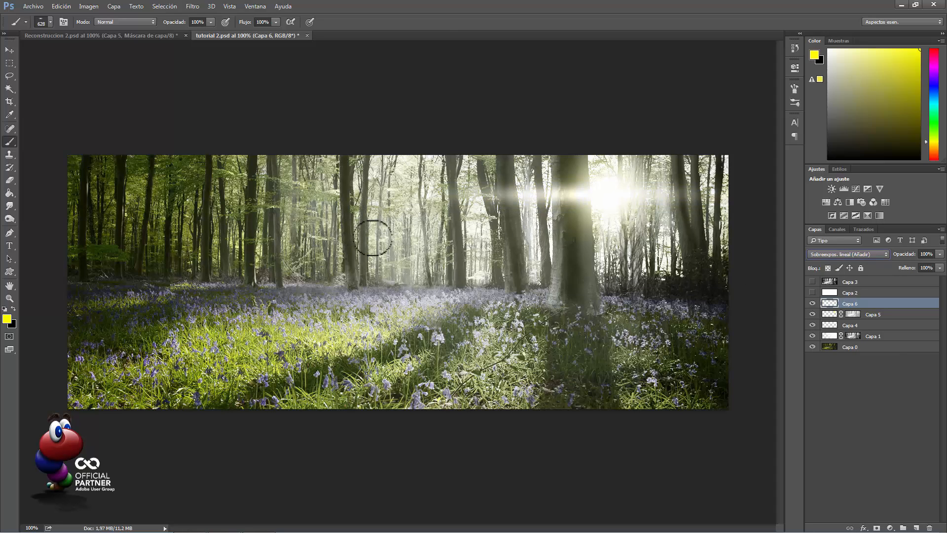
Transform the streak into a long thin line, about 140% wide and 15% high, crossing the sun glow.
{"action": "key", "text": "ctrl+t"}
{"action": "left_click_drag", "start_coordinate": [528, 218], "coordinate": [525, 181]}
{"action": "left_click_drag", "start_coordinate": [321, 190], "coordinate": [158, 190]}
{"action": "left_click_drag", "start_coordinate": [404, 177], "coordinate": [545, 188]}
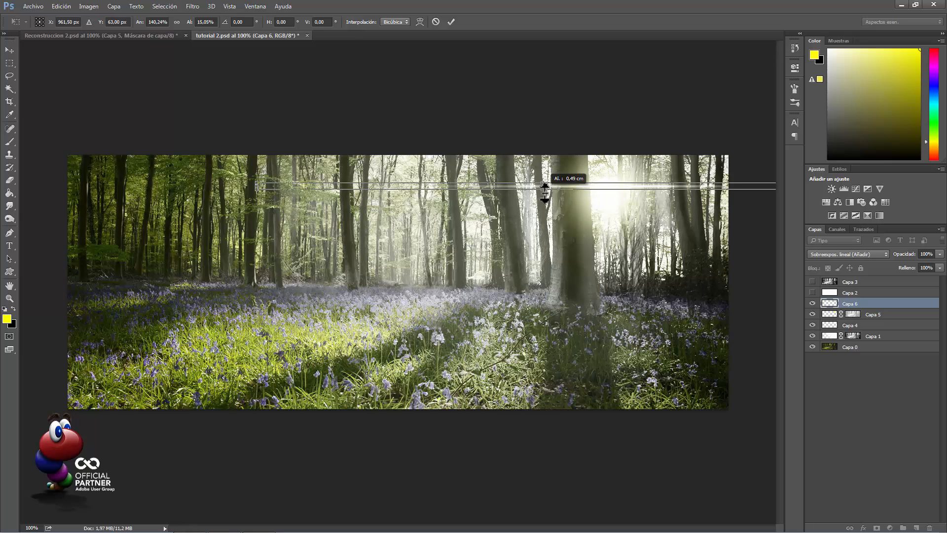
{"action": "left_click", "coordinate": [452, 21]}
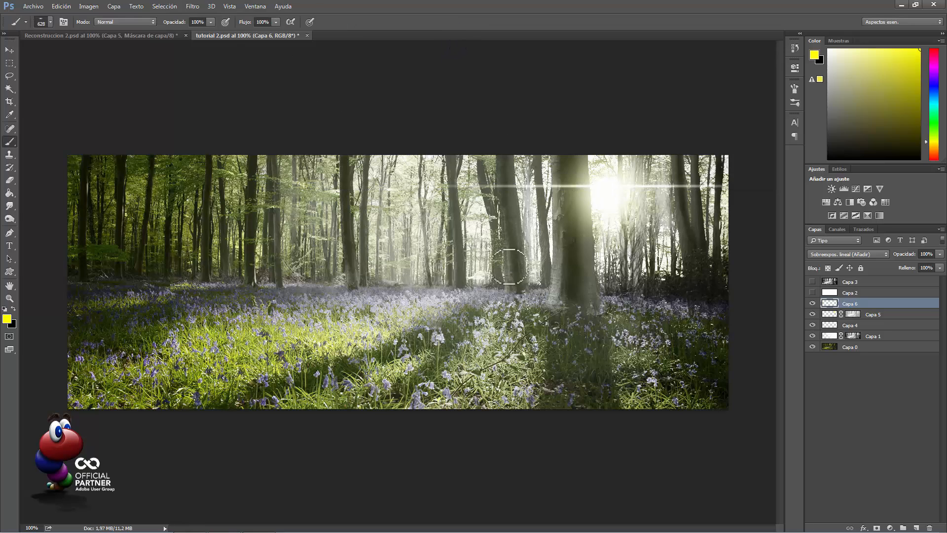
Duplicate the thin streak layer and nudge the copy slightly below the original.
{"action": "key", "text": "ctrl+j"}
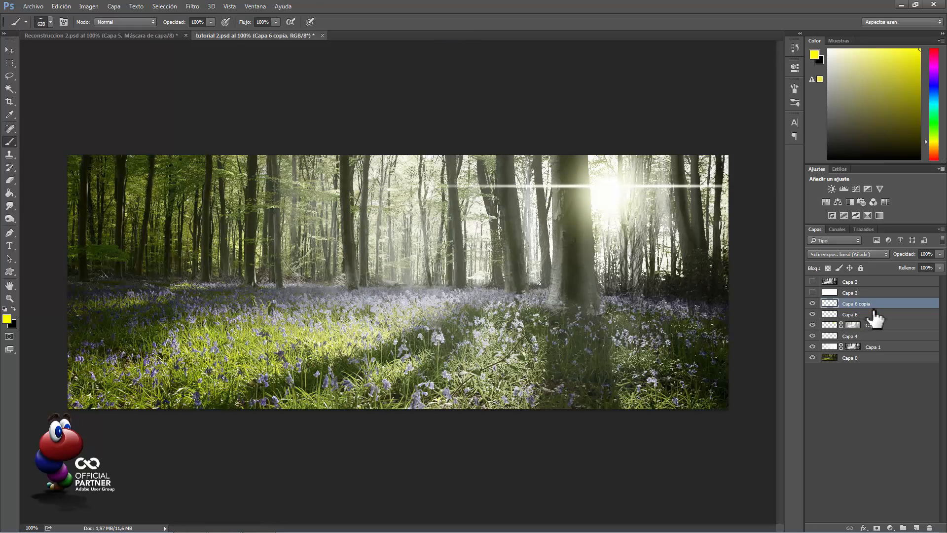
{"action": "key", "text": "ctrl+Down"}
{"action": "key", "text": "ctrl+Down"}
{"action": "key", "text": "ctrl+Down"}
{"action": "key", "text": "ctrl+Down"}
{"action": "key", "text": "ctrl+Down"}
{"action": "key", "text": "ctrl+Down"}
{"action": "key", "text": "ctrl+Down"}
{"action": "key", "text": "ctrl+Down"}
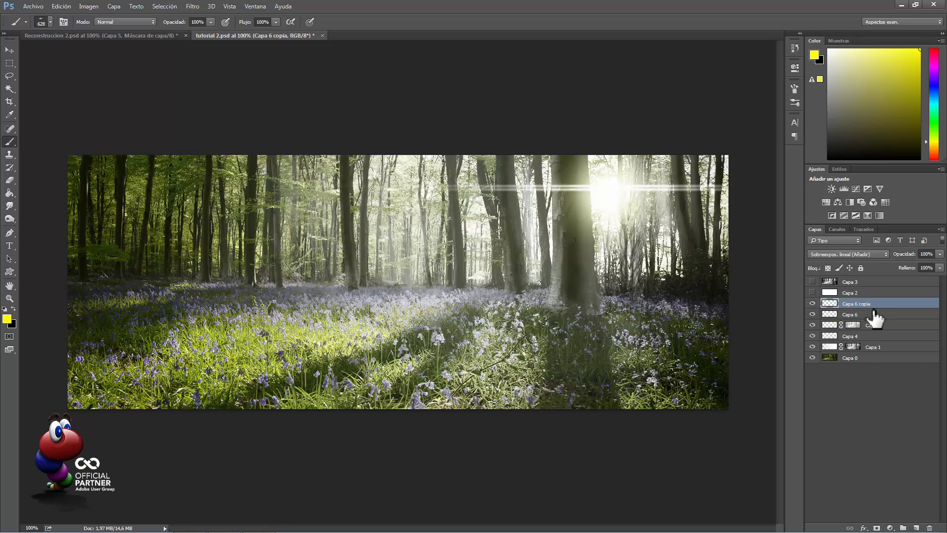
Transform the copied streak to about 126% width and 64% height, extending it towards the forest's left side.
{"action": "key", "text": "ctrl+t"}
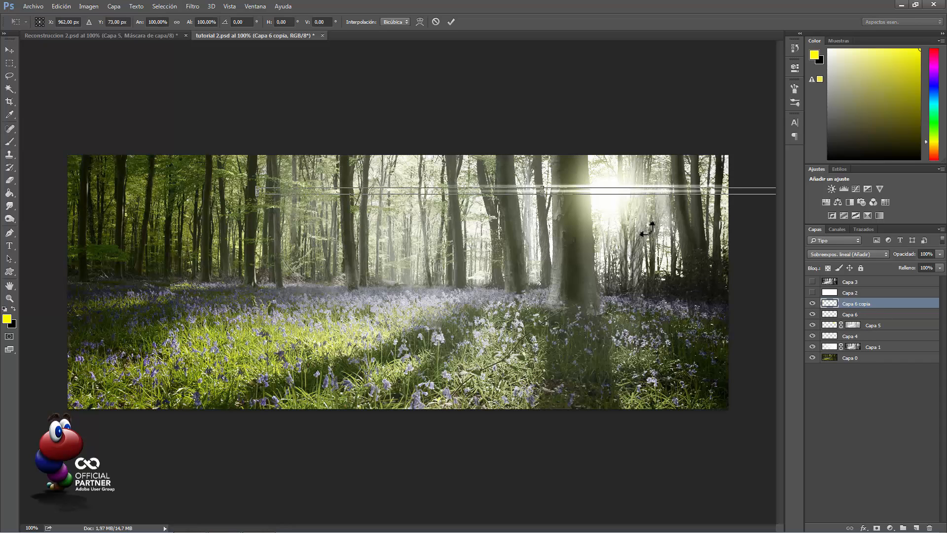
{"action": "scroll", "coordinate": [548, 196], "scroll_direction": "up", "scroll_amount": 5}
{"action": "mouse_move", "coordinate": [569, 183]}
{"action": "left_mouse_down"}
{"action": "mouse_move", "coordinate": [573, 177]}
{"action": "mouse_move", "coordinate": [569, 186]}
{"action": "left_mouse_up"}
{"action": "scroll", "coordinate": [569, 186], "scroll_direction": "down", "scroll_amount": 5}
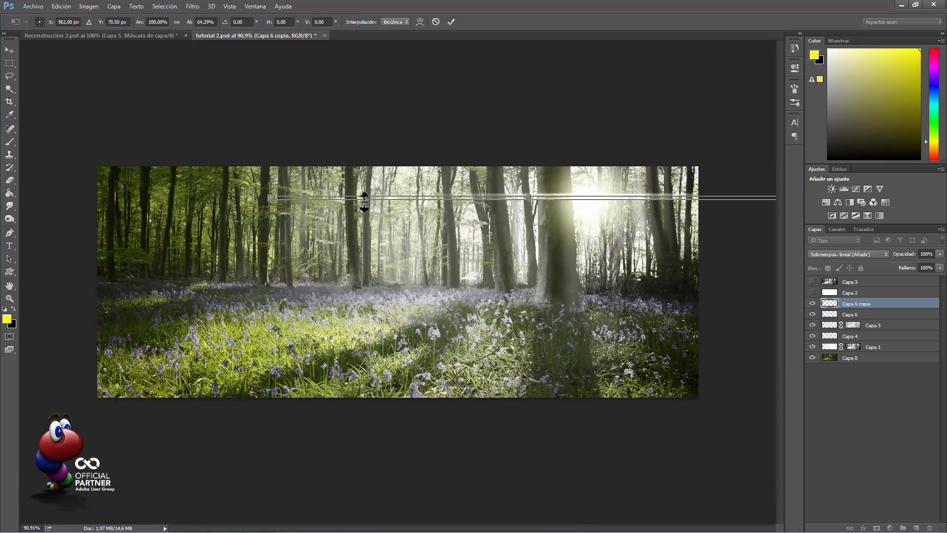
{"action": "left_click_drag", "start_coordinate": [270, 200], "coordinate": [138, 198]}
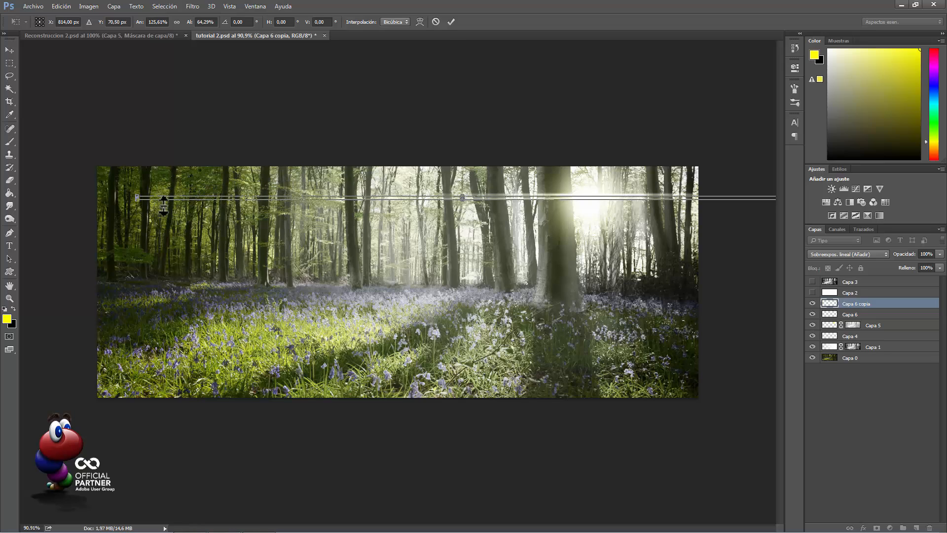
{"action": "left_click", "coordinate": [451, 22]}
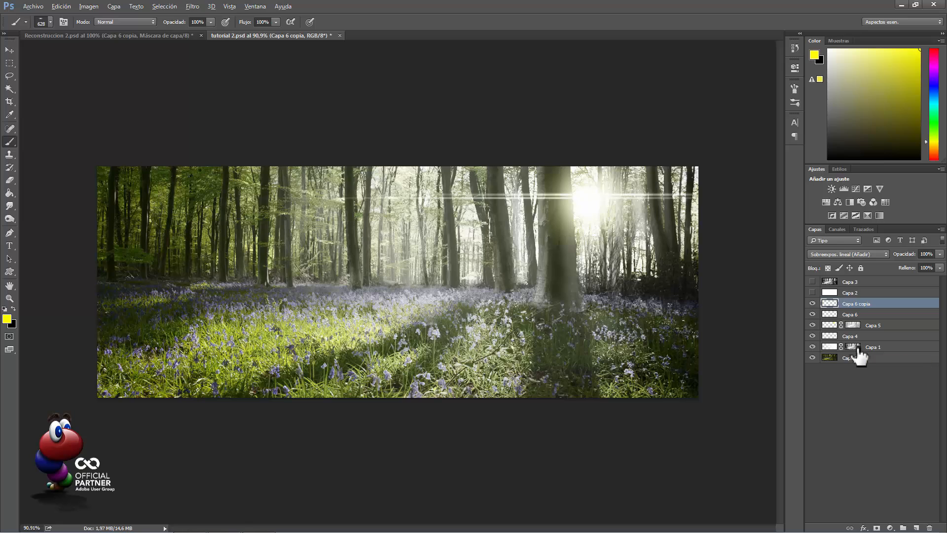
Copy the forest layer mask from Capa 1 onto both thin streak layers, Capa 6 copia and Capa 6.
{"action": "left_click_drag", "start_coordinate": [854, 346], "coordinate": [851, 303]}
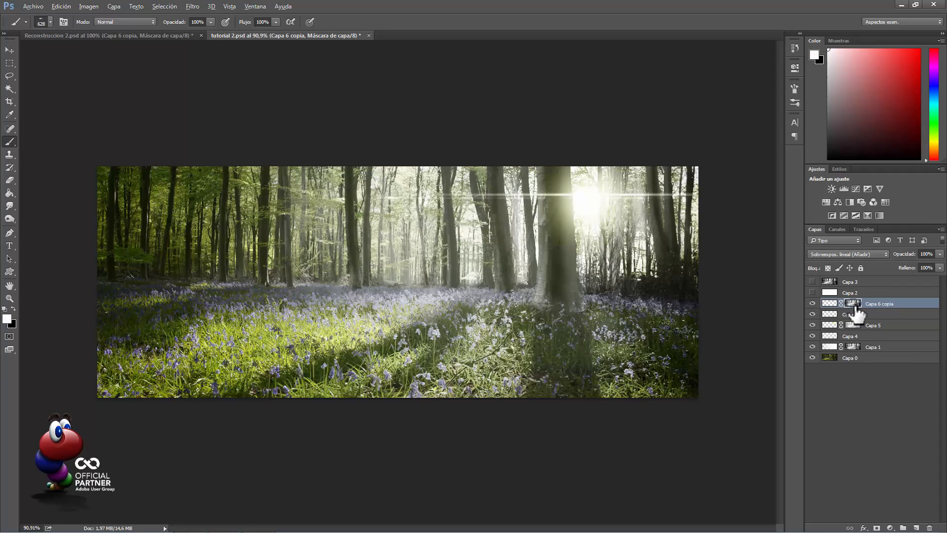
{"action": "left_click_drag", "start_coordinate": [855, 306], "coordinate": [855, 314]}
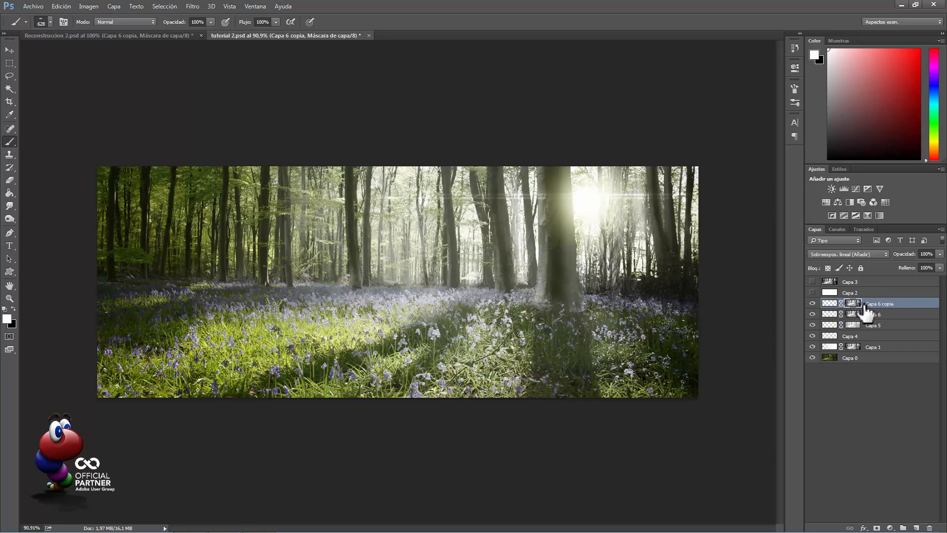
Lower the mask density of the Capa 6 streak and set the layer's opacity to 53%.
{"action": "double_click", "coordinate": [853, 314]}
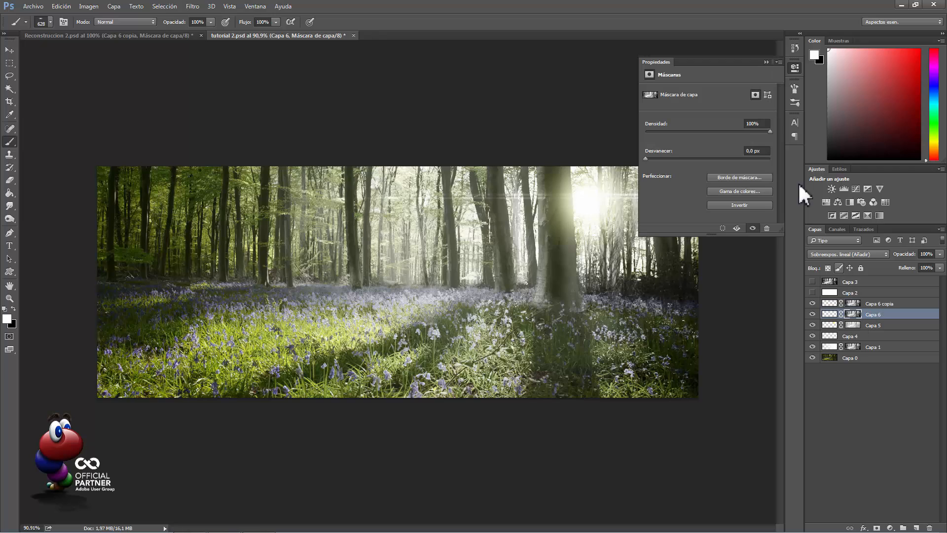
{"action": "left_click_drag", "start_coordinate": [731, 132], "coordinate": [725, 132]}
{"action": "left_click", "coordinate": [765, 61]}
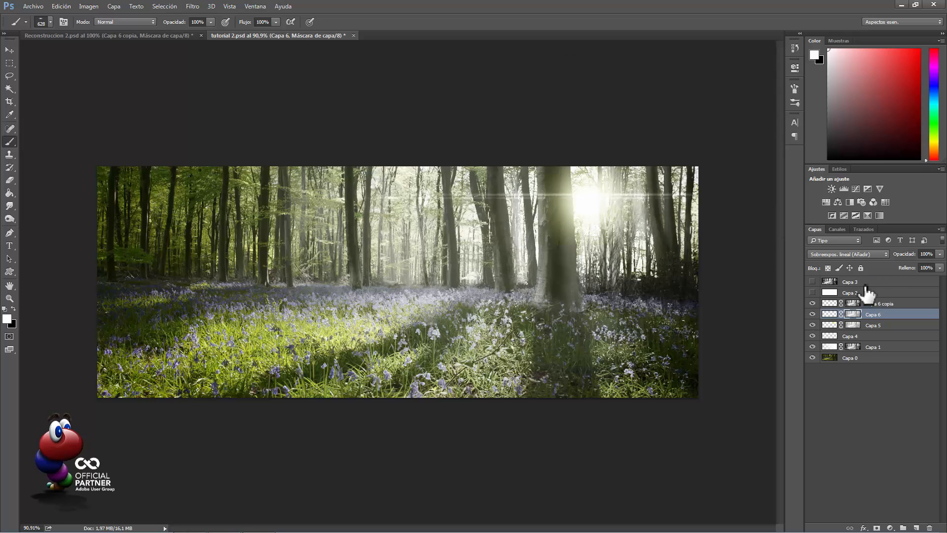
{"action": "left_click_drag", "start_coordinate": [905, 254], "coordinate": [882, 255]}
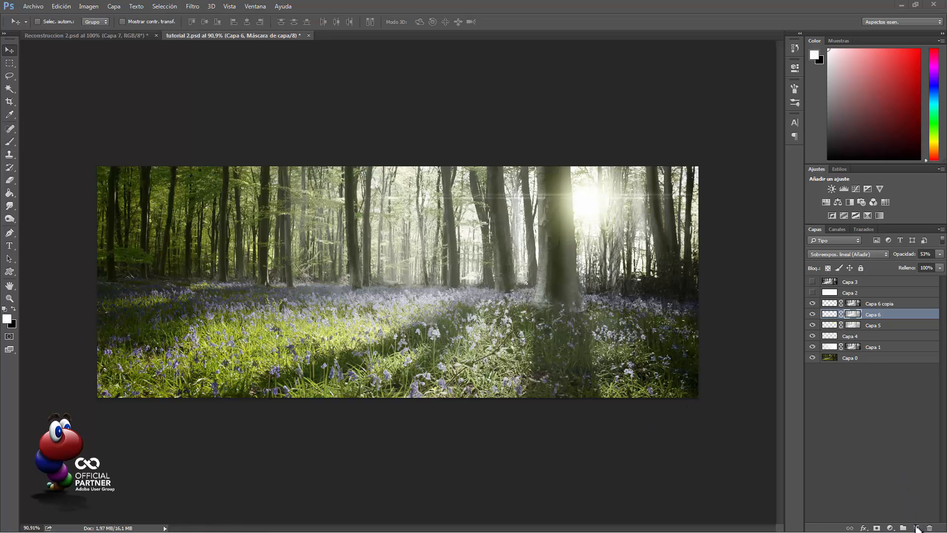
Create a new layer above Capa 6 copia and set up the Brush tool with white as the foreground color.
{"action": "left_click", "coordinate": [831, 304]}
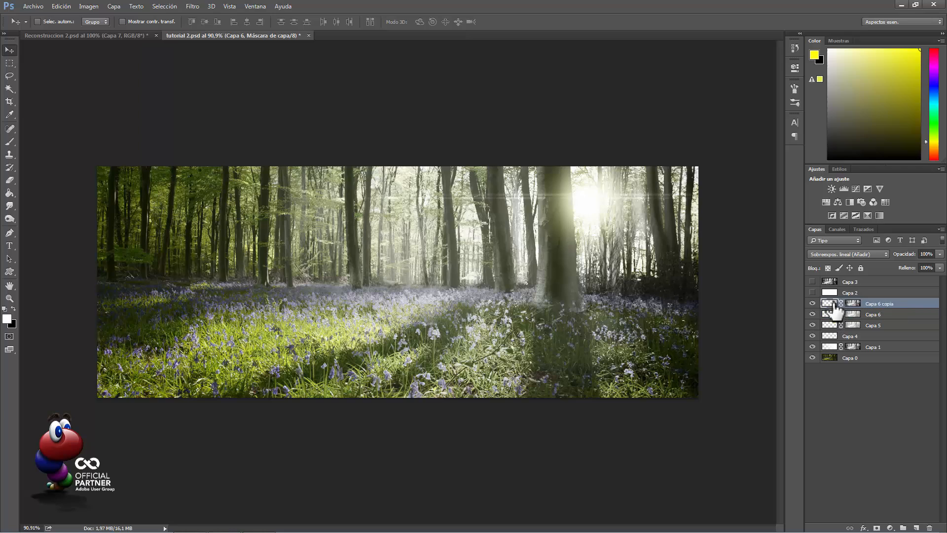
{"action": "left_click", "coordinate": [916, 527]}
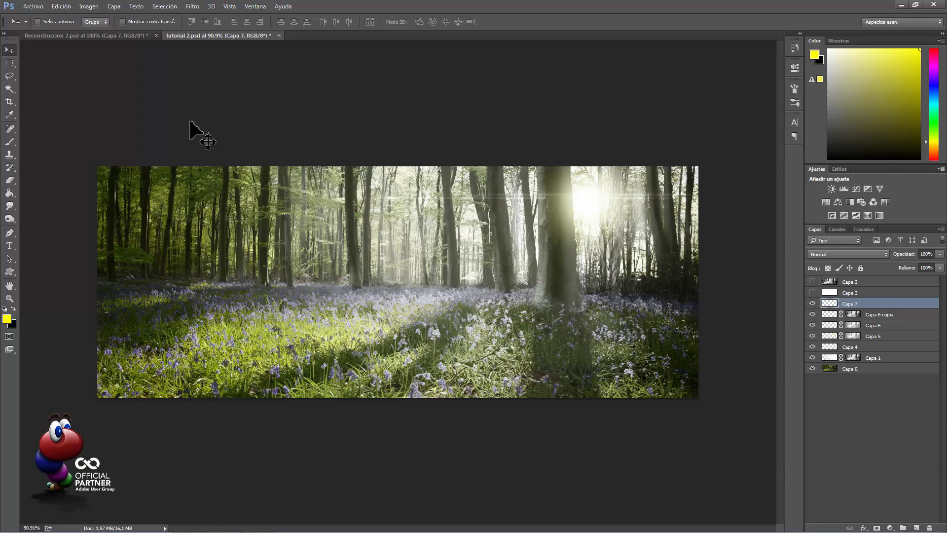
{"action": "left_click", "coordinate": [11, 142]}
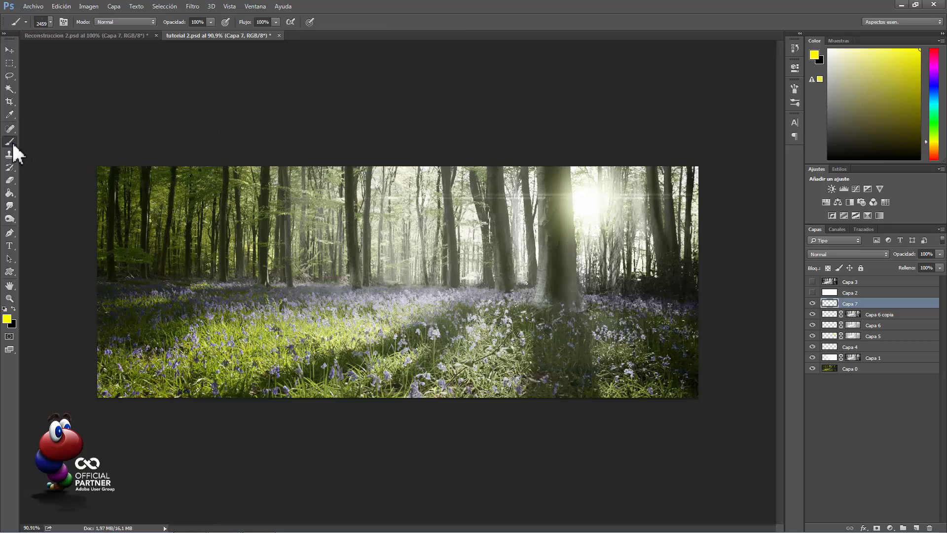
{"action": "left_click", "coordinate": [5, 309]}
{"action": "left_click", "coordinate": [13, 308]}
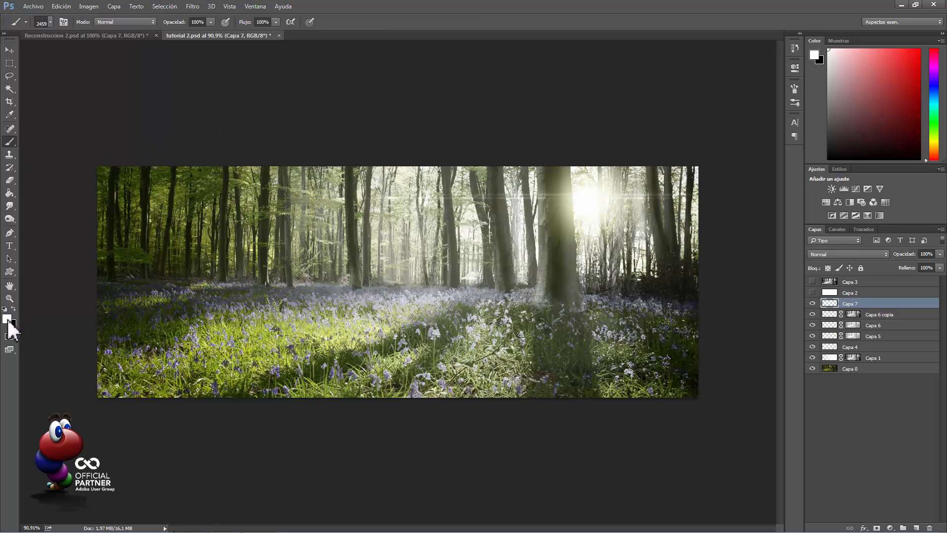
Choose a scattered-particle brush and stamp white particles over the left trees and grass at about 1025 px and 807 px.
{"action": "left_click", "coordinate": [50, 22]}
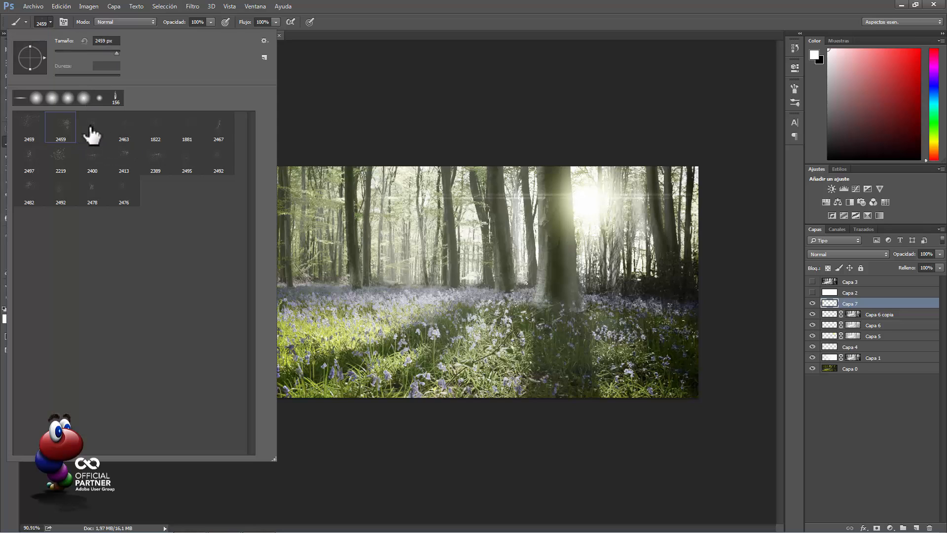
{"action": "left_click", "coordinate": [339, 240]}
{"action": "mouse_move", "coordinate": [339, 240]}
{"action": "left_mouse_down"}
{"action": "mouse_move", "coordinate": [368, 240]}
{"action": "mouse_move", "coordinate": [41, 237]}
{"action": "left_mouse_up"}
{"action": "left_click_drag", "start_coordinate": [225, 246], "coordinate": [188, 244]}
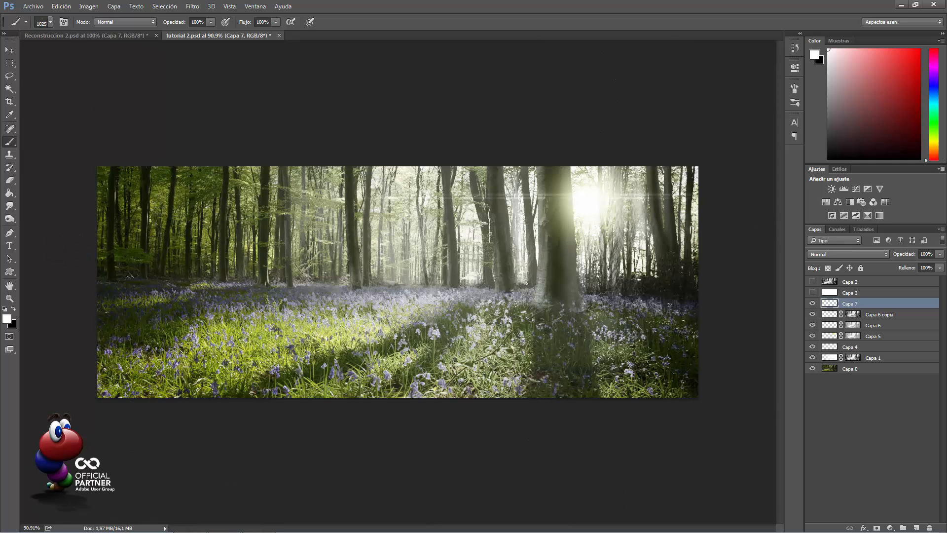
{"action": "left_click", "coordinate": [239, 268]}
{"action": "left_click_drag", "start_coordinate": [122, 304], "coordinate": [89, 306]}
{"action": "left_click", "coordinate": [212, 323]}
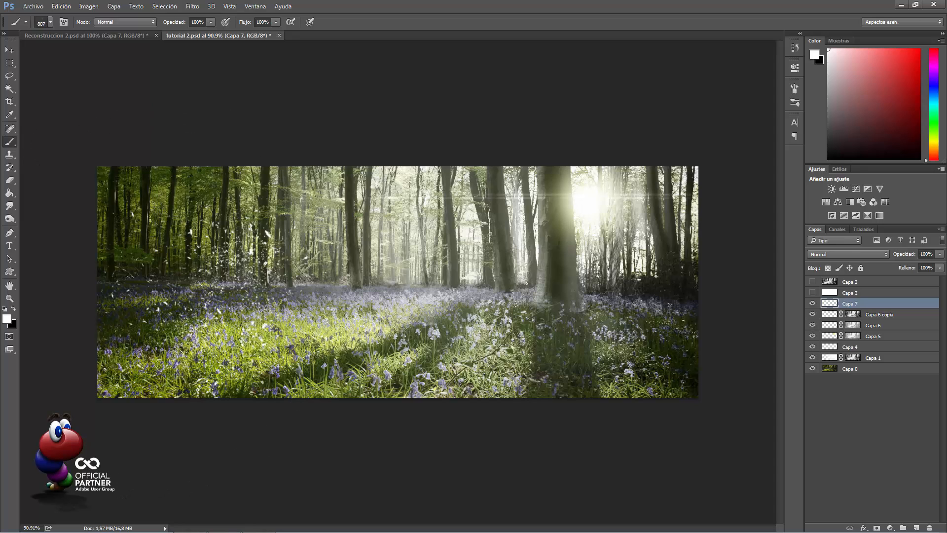
Reduce the particle brush to 325 px and stamp smaller white particles around the middle trees and the large trunk.
{"action": "left_click_drag", "start_coordinate": [320, 301], "coordinate": [285, 300]}
{"action": "mouse_move", "coordinate": [371, 277]}
{"action": "left_mouse_down"}
{"action": "mouse_move", "coordinate": [347, 294]}
{"action": "mouse_move", "coordinate": [320, 291]}
{"action": "left_mouse_up"}
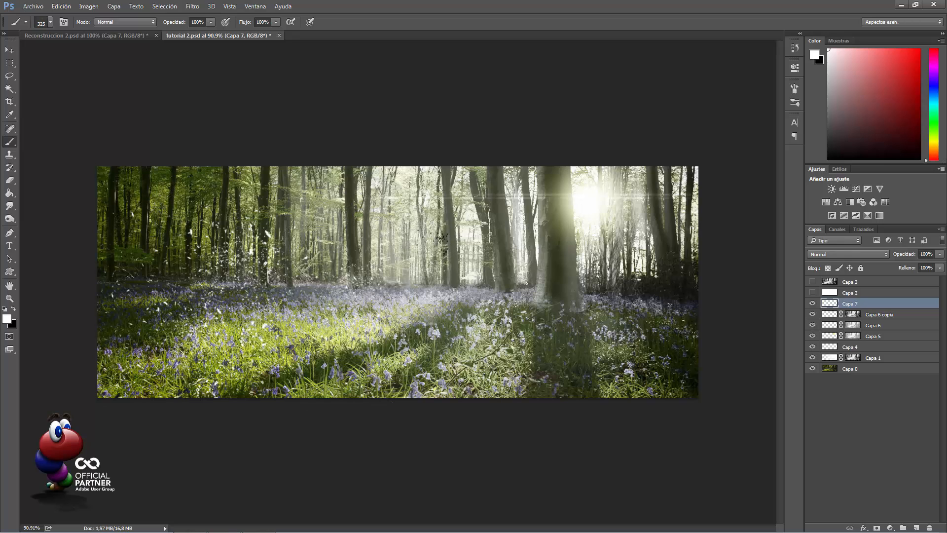
{"action": "left_click", "coordinate": [484, 244]}
{"action": "left_click", "coordinate": [529, 245]}
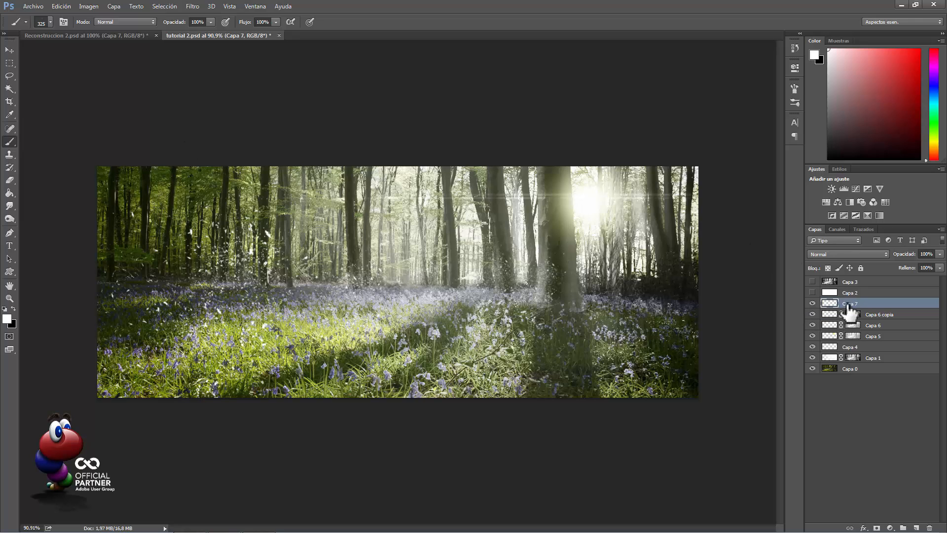
Convert the particle layer Capa 7 to a smart object and apply a Gaussian blur with a 1.5 px radius.
{"action": "right_click", "coordinate": [848, 307]}
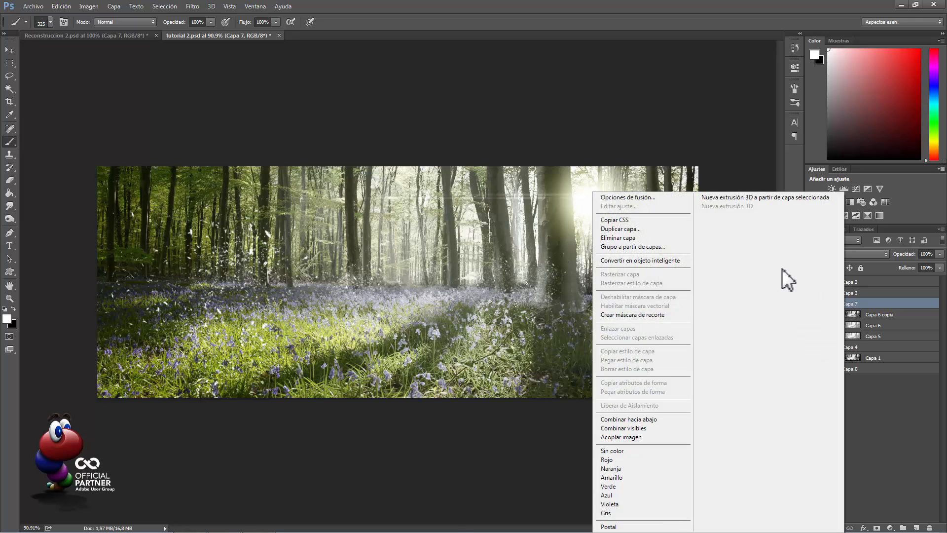
{"action": "left_click", "coordinate": [641, 260]}
{"action": "left_click", "coordinate": [194, 7]}
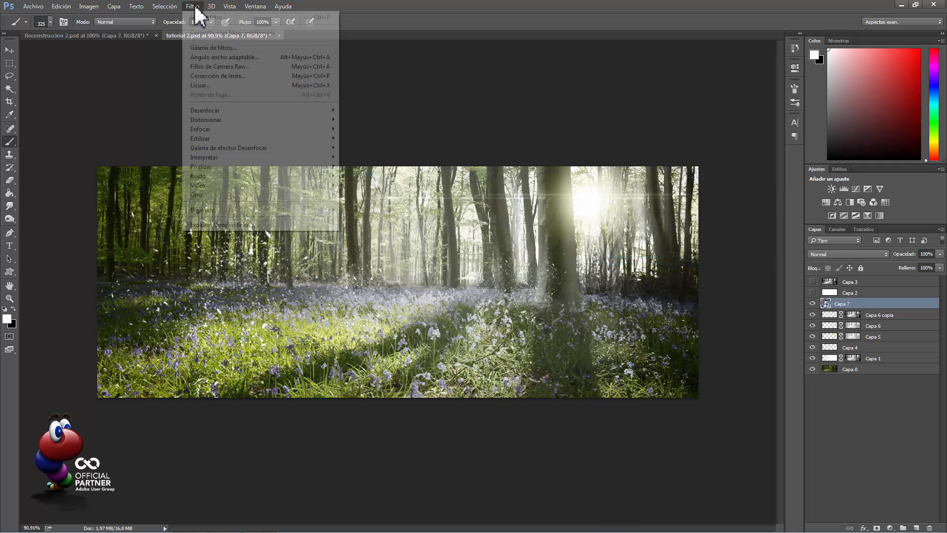
{"action": "mouse_move", "coordinate": [228, 112]}
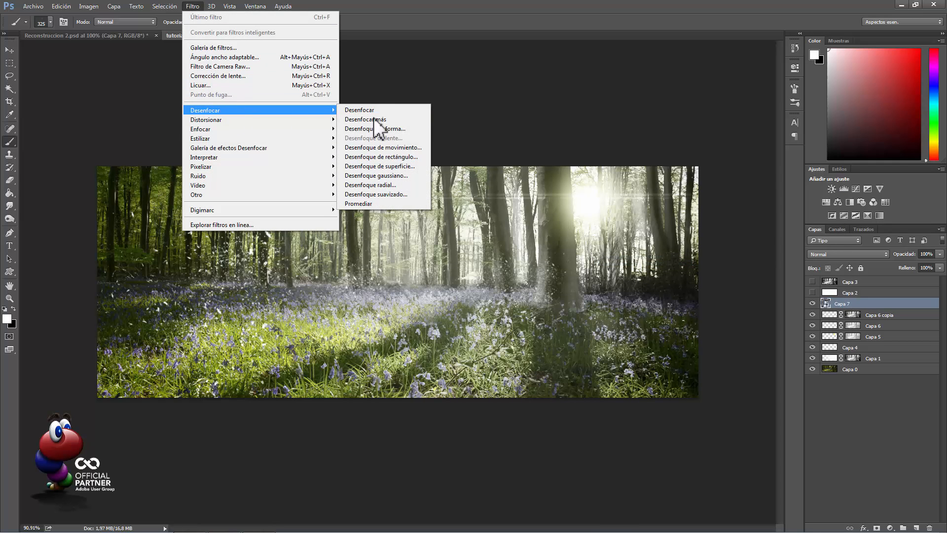
{"action": "left_click", "coordinate": [402, 176]}
{"action": "left_click_drag", "start_coordinate": [281, 170], "coordinate": [567, 120]}
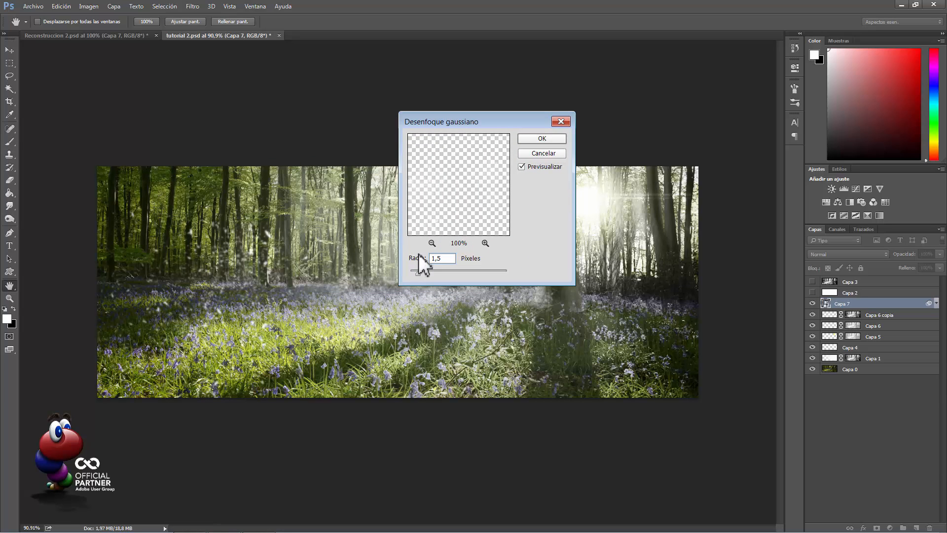
{"action": "left_click", "coordinate": [542, 139]}
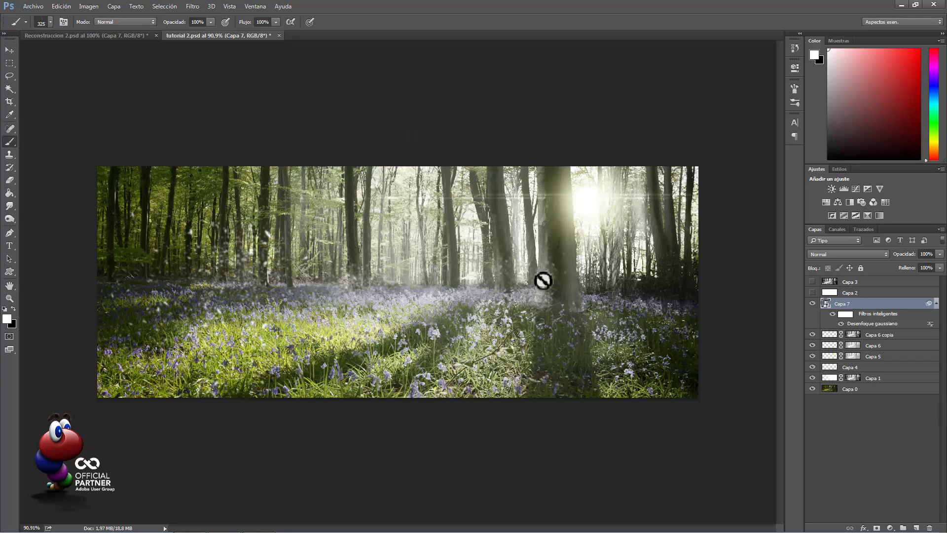
Fill the blur's smart filter mask with a horizontal white-to-black gradient from the image's middle towards the large trunk.
{"action": "left_click", "coordinate": [849, 315]}
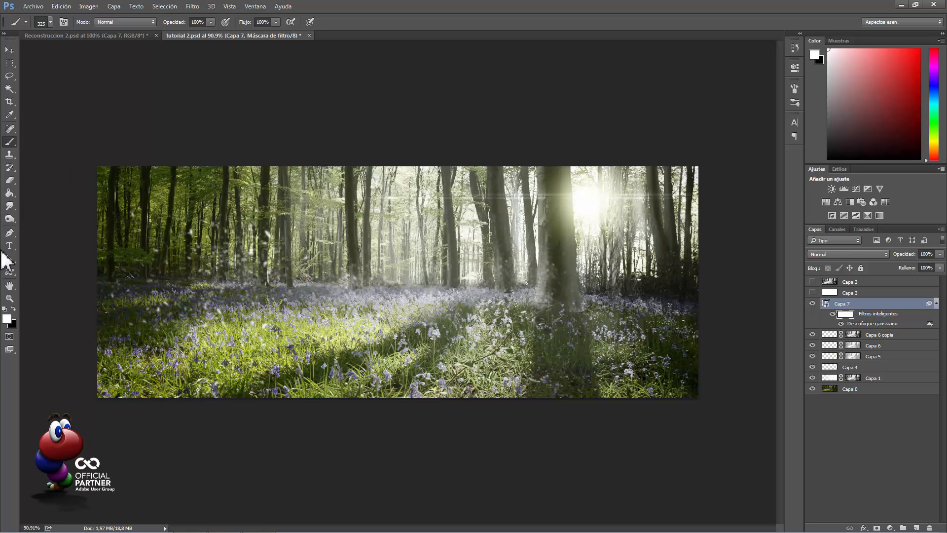
{"action": "left_click", "coordinate": [9, 192]}
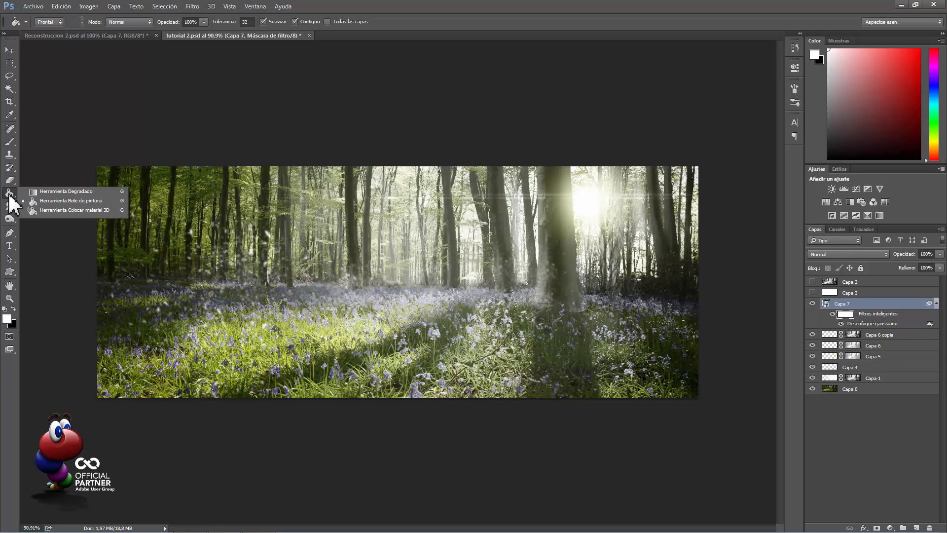
{"action": "left_click", "coordinate": [62, 192]}
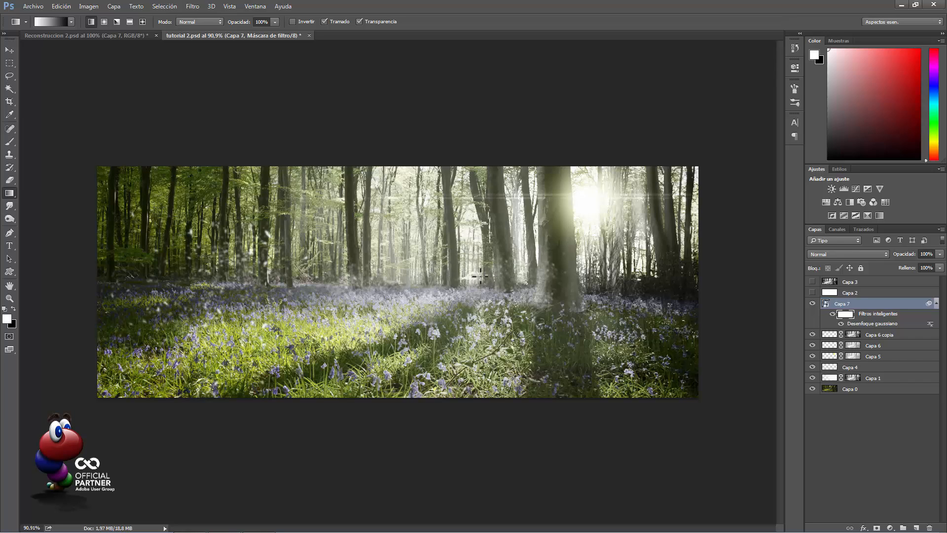
{"action": "left_click_drag", "start_coordinate": [397, 283], "coordinate": [522, 284]}
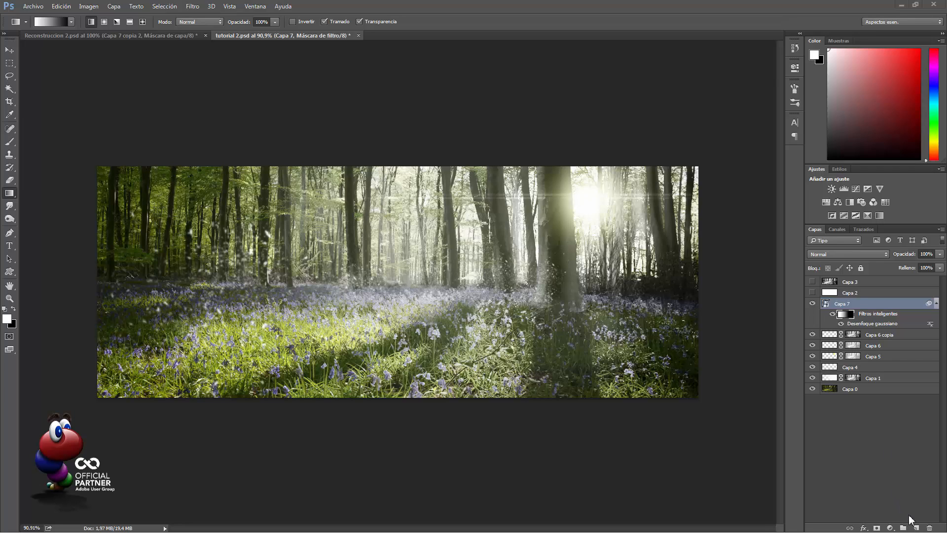
Create a new layer above the particles and make a rectangular selection around the whole image.
{"action": "left_click", "coordinate": [916, 528]}
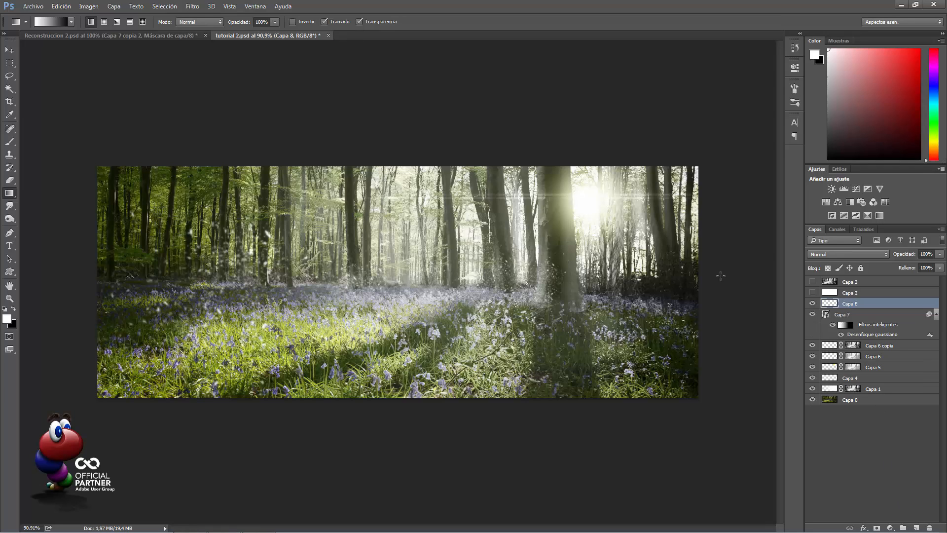
{"action": "left_click", "coordinate": [10, 64]}
{"action": "left_click_drag", "start_coordinate": [82, 124], "coordinate": [685, 403]}
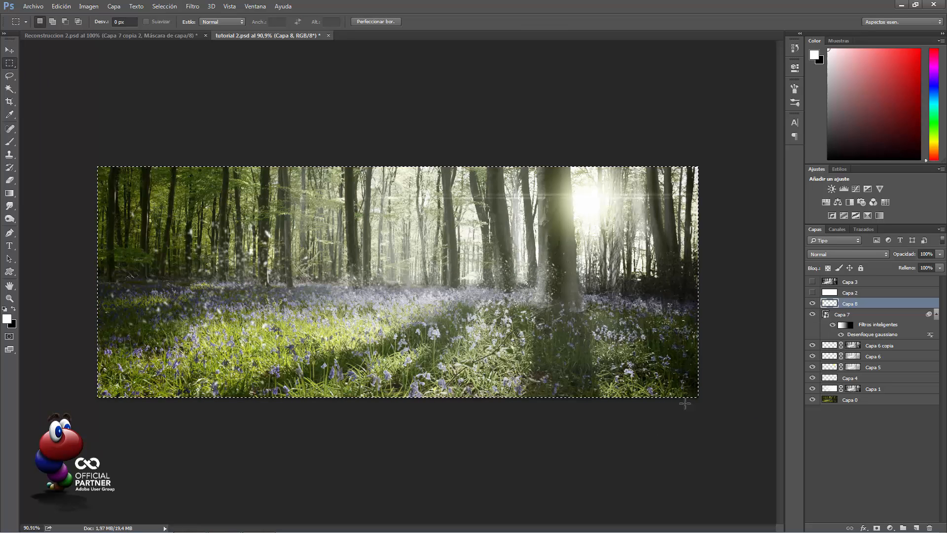
Fill the selection with a linear white-to-transparent gradient fading from the sky down to the grass, and deselect.
{"action": "left_click", "coordinate": [10, 193]}
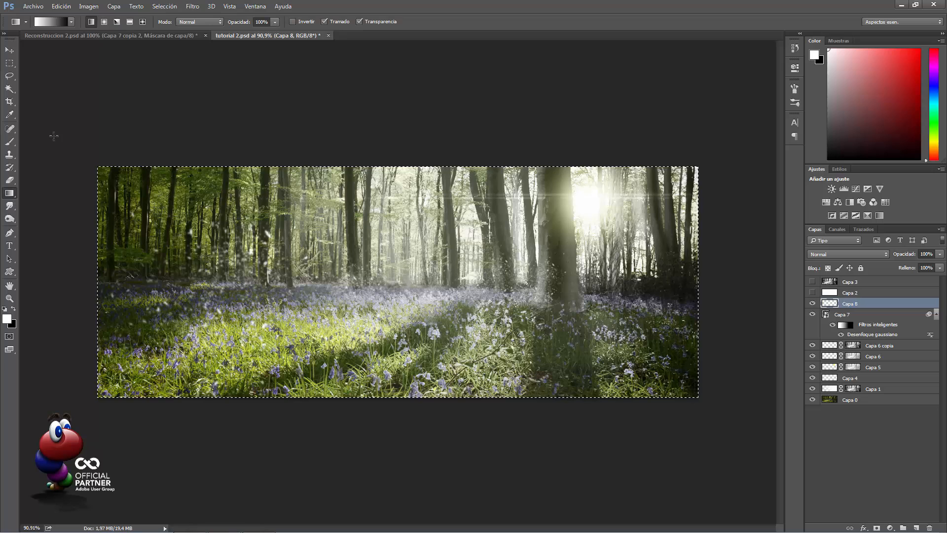
{"action": "left_click", "coordinate": [71, 22]}
{"action": "left_click", "coordinate": [37, 41]}
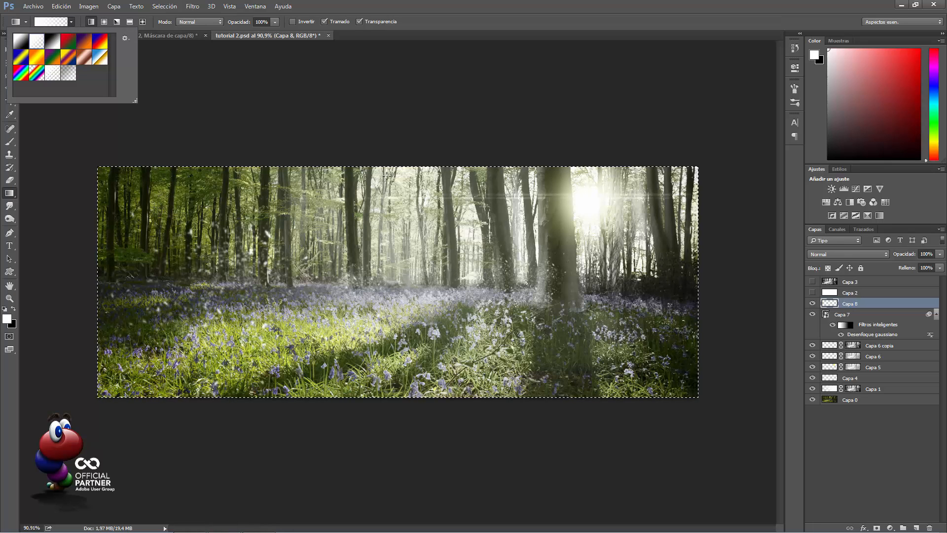
{"action": "left_click", "coordinate": [385, 111]}
{"action": "left_click_drag", "start_coordinate": [391, 237], "coordinate": [383, 340]}
{"action": "left_click_drag", "start_coordinate": [384, 382], "coordinate": [384, 382]}
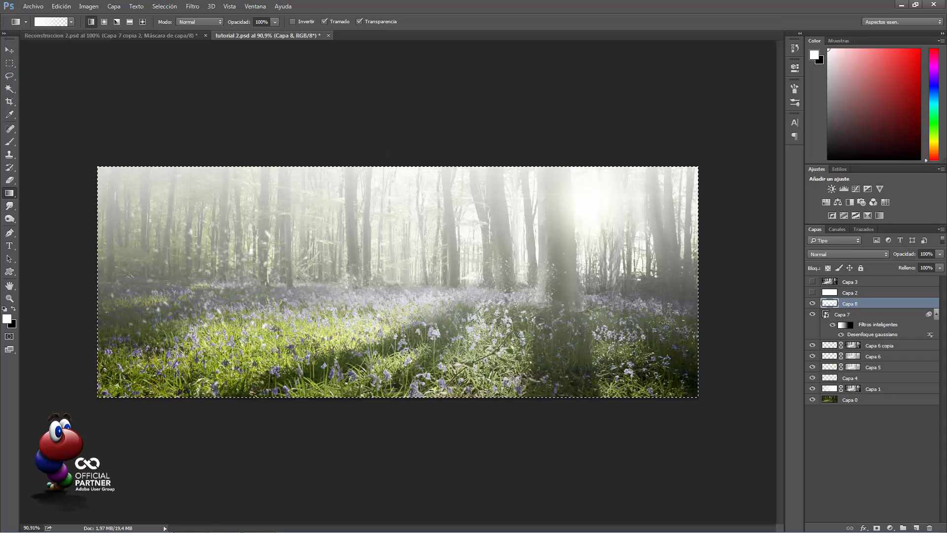
{"action": "key", "text": "ctrl+d"}
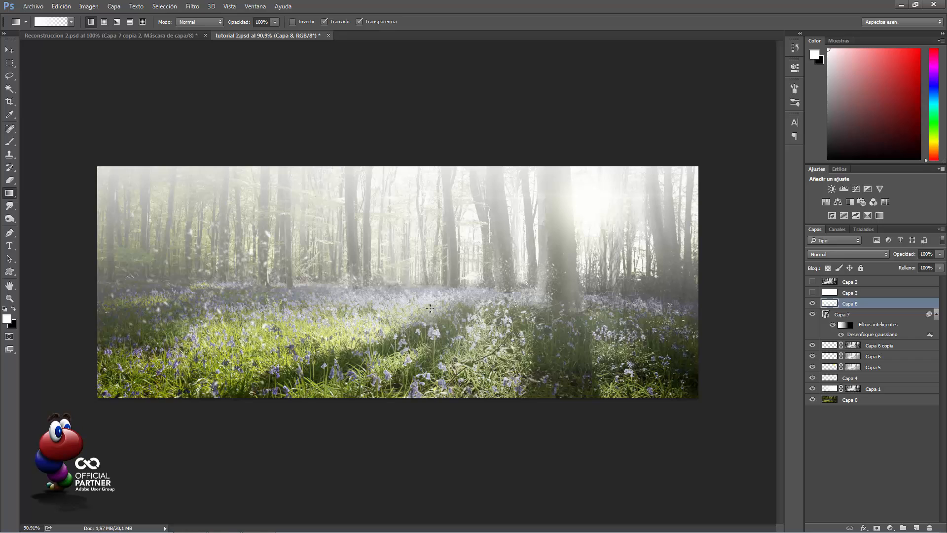
Free-transform the white gradient layer Capa 8, rotating it about -21° and placing its upper corner at the sun.
{"action": "key", "text": "ctrl+t"}
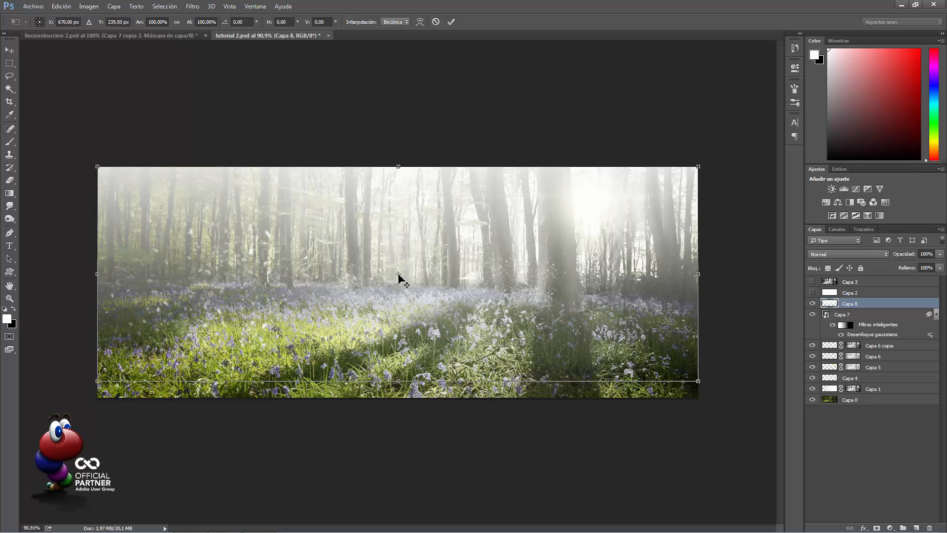
{"action": "left_click_drag", "start_coordinate": [398, 274], "coordinate": [698, 167]}
{"action": "left_click_drag", "start_coordinate": [718, 280], "coordinate": [713, 197]}
{"action": "left_click_drag", "start_coordinate": [674, 226], "coordinate": [554, 266]}
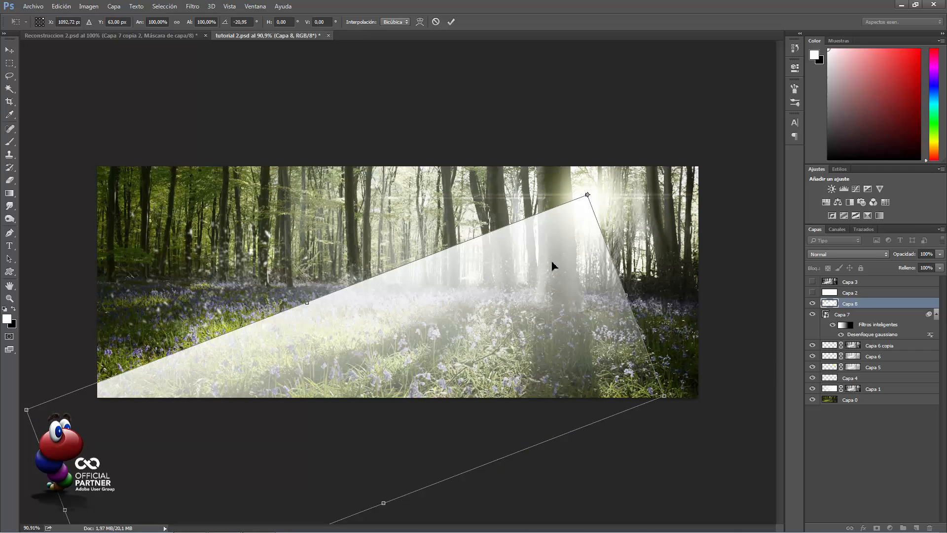
{"action": "left_click", "coordinate": [451, 22]}
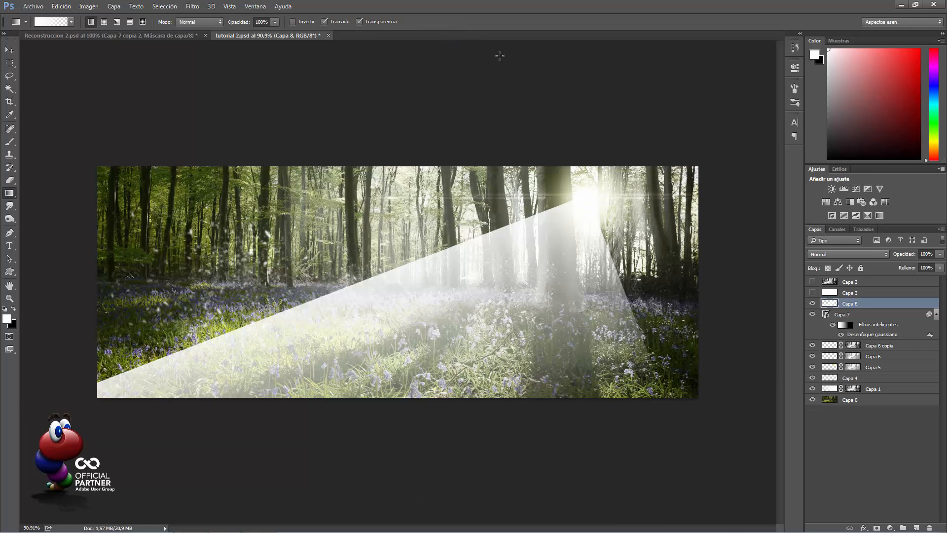
Duplicate the light beam layer and rotate the copy about -22° further around the sun so it falls across the large trunk.
{"action": "key", "text": "ctrl+j"}
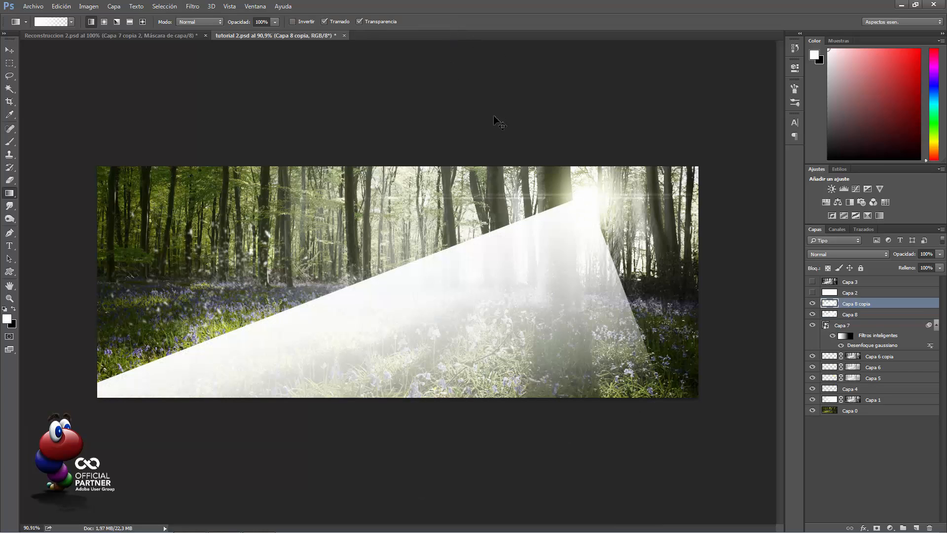
{"action": "key", "text": "ctrl+t"}
{"action": "left_click_drag", "start_coordinate": [345, 403], "coordinate": [663, 195]}
{"action": "left_click_drag", "start_coordinate": [698, 353], "coordinate": [708, 259]}
{"action": "left_click_drag", "start_coordinate": [651, 318], "coordinate": [648, 290]}
{"action": "left_click_drag", "start_coordinate": [727, 288], "coordinate": [729, 279]}
{"action": "left_click_drag", "start_coordinate": [678, 308], "coordinate": [679, 303]}
{"action": "left_click", "coordinate": [454, 23]}
{"action": "key", "text": "g"}
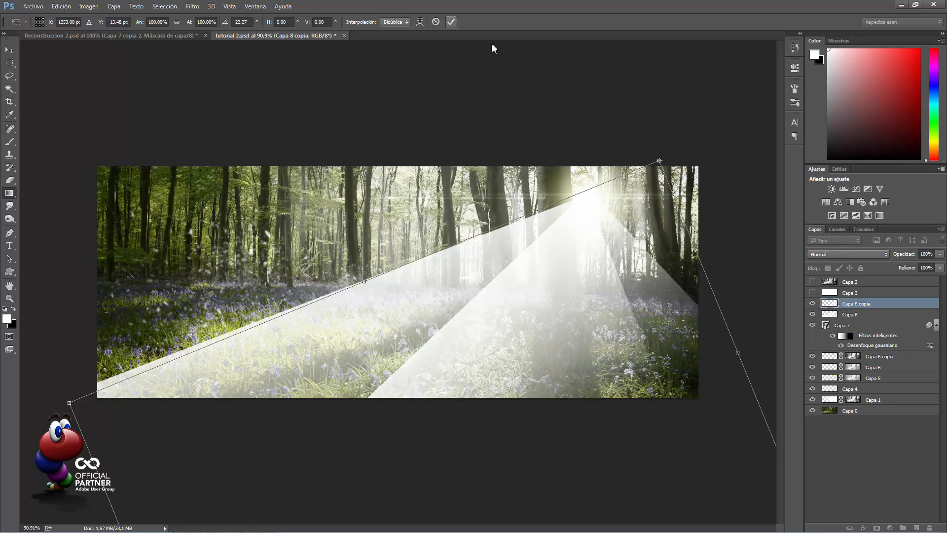
Duplicate the steeper beam, flip the copy horizontally and move it so its apex meets the sun.
{"action": "key", "text": "ctrl+j"}
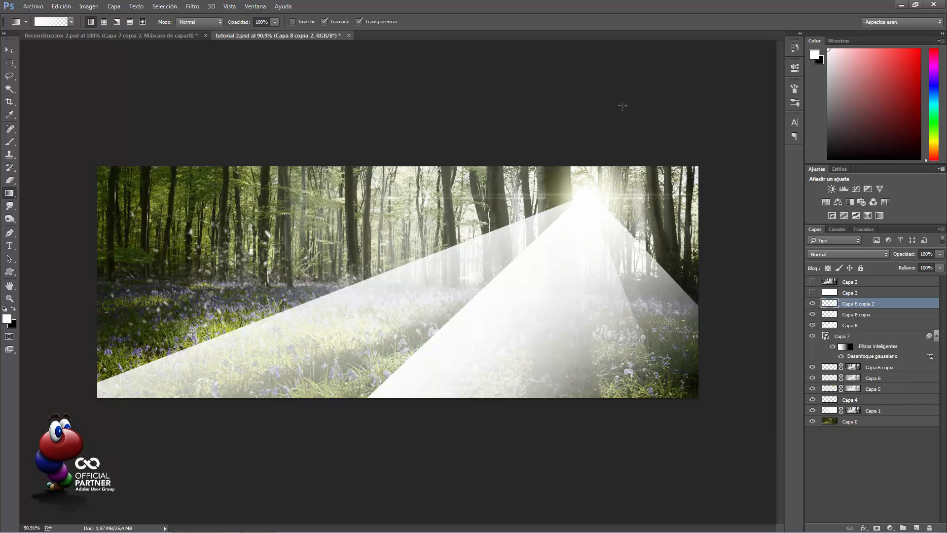
{"action": "key", "text": "ctrl+t"}
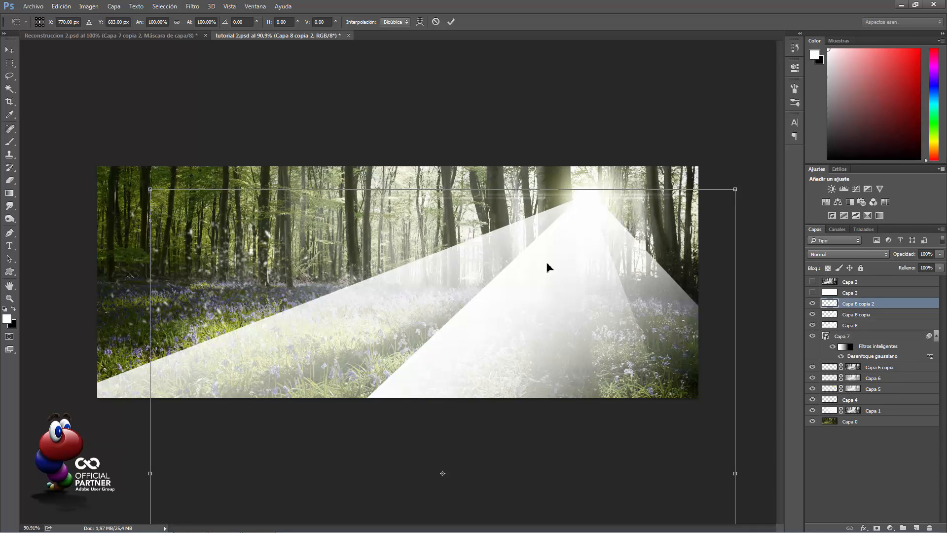
{"action": "right_click", "coordinate": [546, 270]}
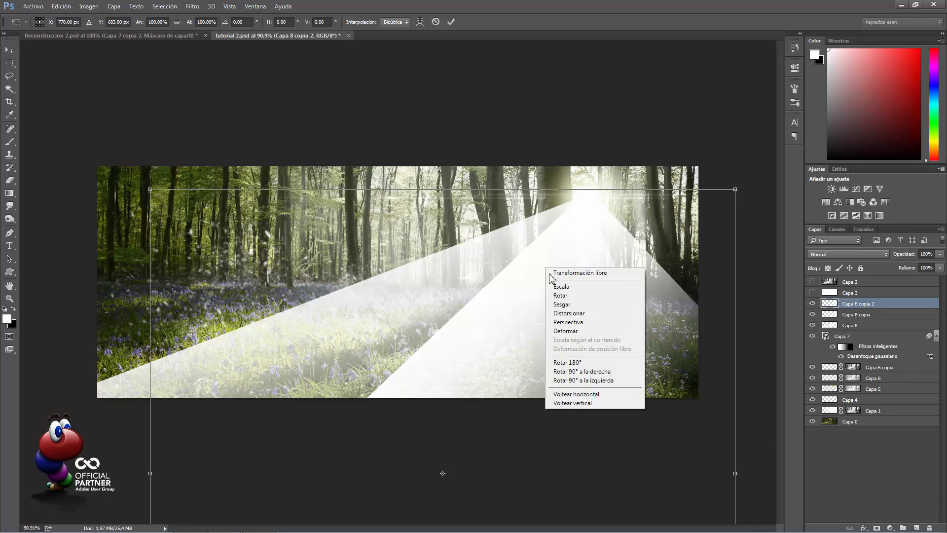
{"action": "left_click", "coordinate": [567, 393]}
{"action": "left_click_drag", "start_coordinate": [370, 313], "coordinate": [669, 314]}
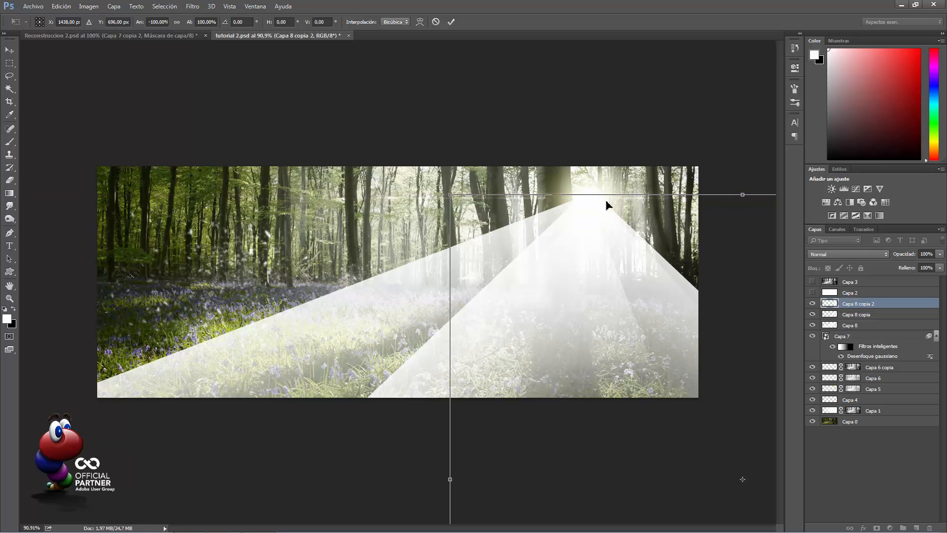
{"action": "left_click", "coordinate": [451, 21]}
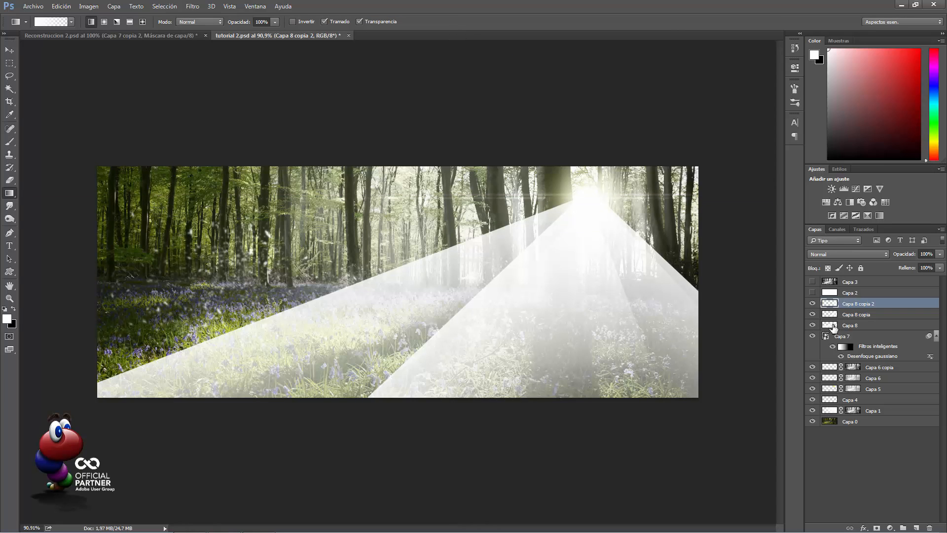
Set the three beam layers Capa 8, Capa 8 copia and Capa 8 copia 2 to Luz suave and merge them.
{"action": "left_click", "coordinate": [848, 325], "text": "shift"}
{"action": "left_click", "coordinate": [834, 255]}
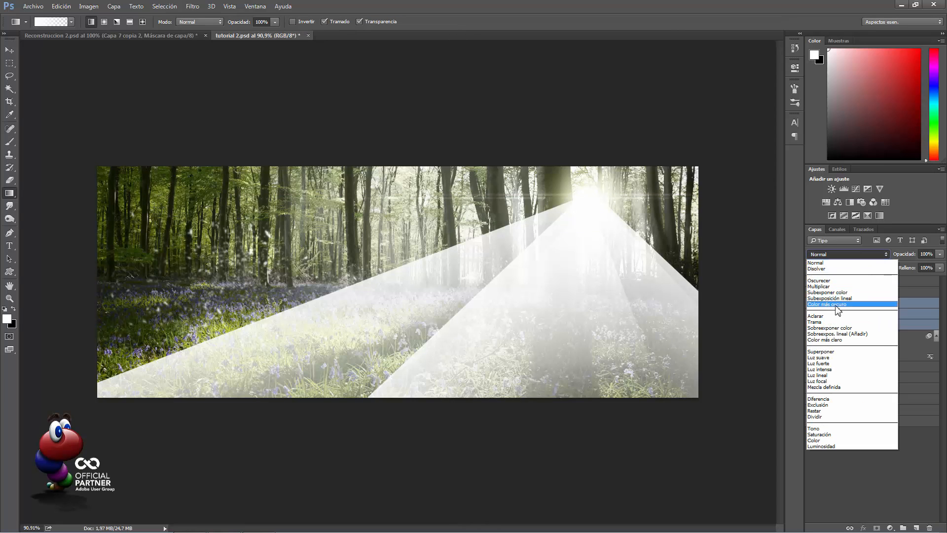
{"action": "left_click", "coordinate": [825, 349]}
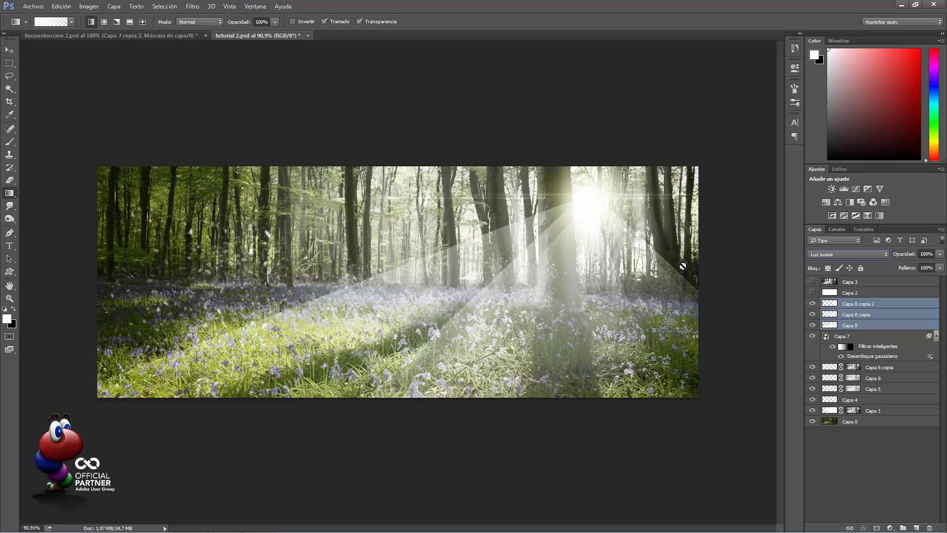
{"action": "key", "text": "ctrl+e"}
Add a layer mask to the merged beams and paint black at 37% brush opacity over the large trunk beside the sun.
{"action": "key", "text": "b"}
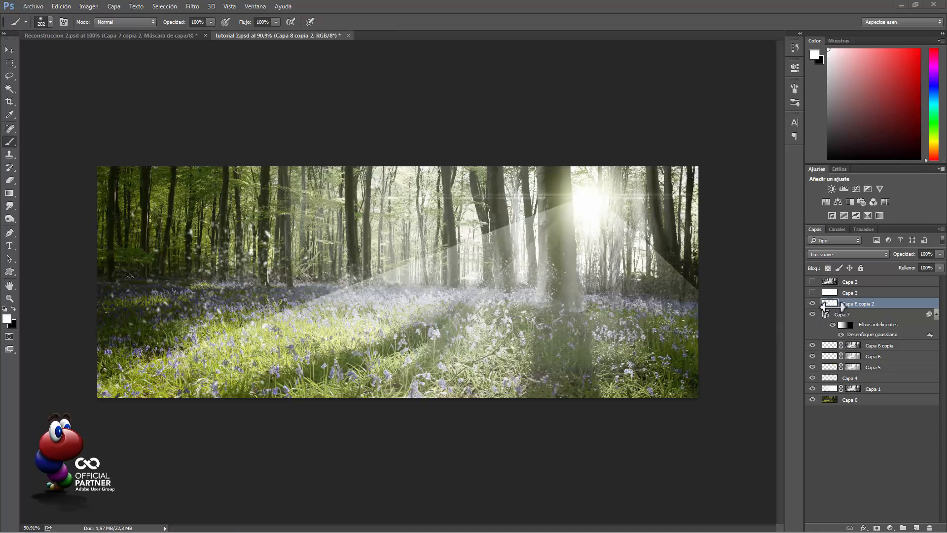
{"action": "left_click", "coordinate": [877, 527]}
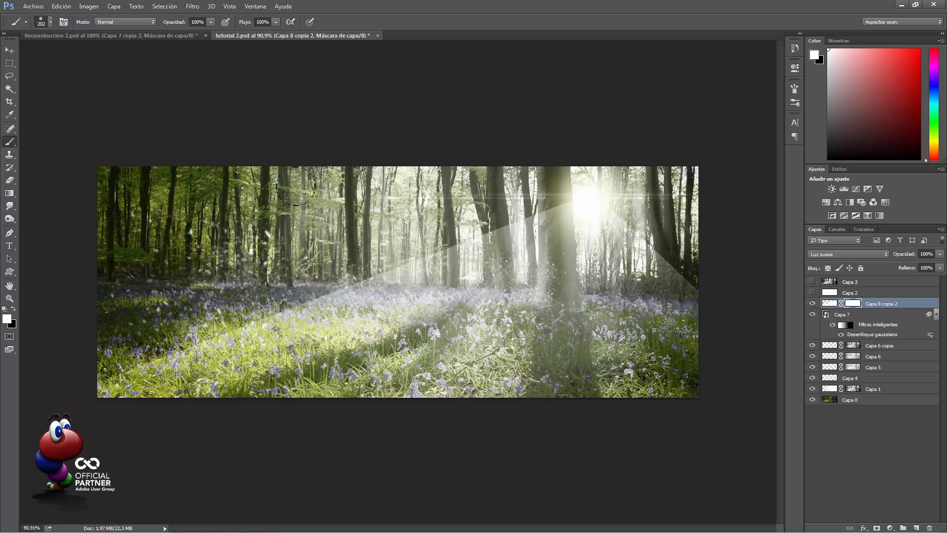
{"action": "left_click", "coordinate": [14, 308]}
{"action": "left_click_drag", "start_coordinate": [541, 272], "coordinate": [518, 273]}
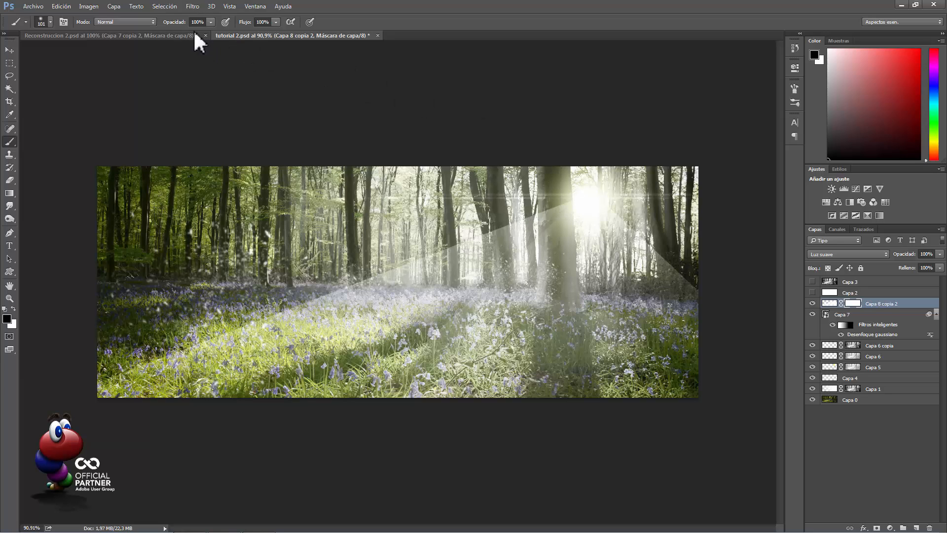
{"action": "left_click_drag", "start_coordinate": [183, 23], "coordinate": [153, 24]}
{"action": "left_click_drag", "start_coordinate": [562, 250], "coordinate": [551, 250]}
{"action": "mouse_move", "coordinate": [543, 190]}
{"action": "left_mouse_down"}
{"action": "mouse_move", "coordinate": [546, 275]}
{"action": "mouse_move", "coordinate": [540, 192]}
{"action": "mouse_move", "coordinate": [543, 265]}
{"action": "mouse_move", "coordinate": [549, 185]}
{"action": "mouse_move", "coordinate": [548, 250]}
{"action": "mouse_move", "coordinate": [541, 197]}
{"action": "mouse_move", "coordinate": [546, 296]}
{"action": "mouse_move", "coordinate": [554, 179]}
{"action": "mouse_move", "coordinate": [554, 303]}
{"action": "mouse_move", "coordinate": [546, 249]}
{"action": "mouse_move", "coordinate": [544, 311]}
{"action": "mouse_move", "coordinate": [561, 252]}
{"action": "mouse_move", "coordinate": [545, 189]}
{"action": "left_mouse_up"}
{"action": "key", "text": "x"}
{"action": "key", "text": "x"}
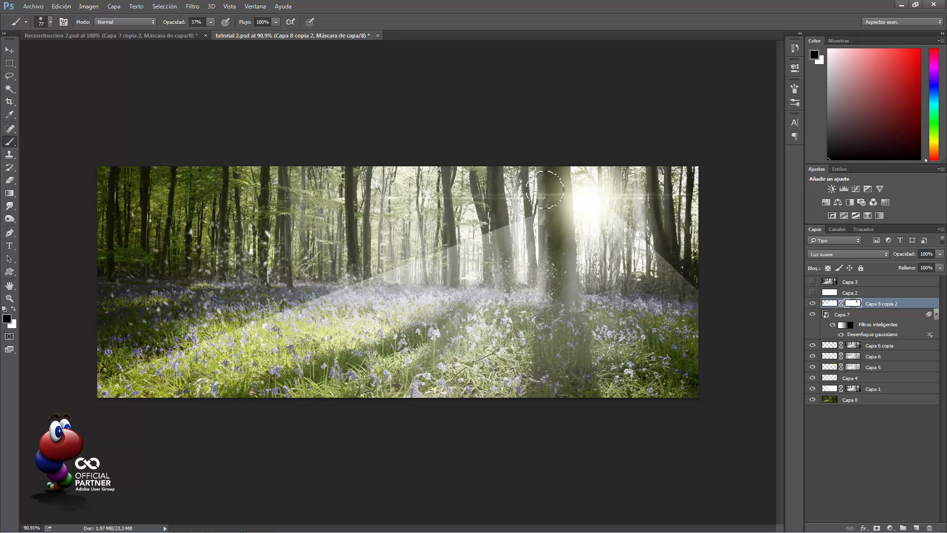
Apply a Gaussian blur with a 3 px radius to the merged beam layer's image, keeping its opacity at 100%.
{"action": "left_click", "coordinate": [830, 303]}
{"action": "key", "text": "x"}
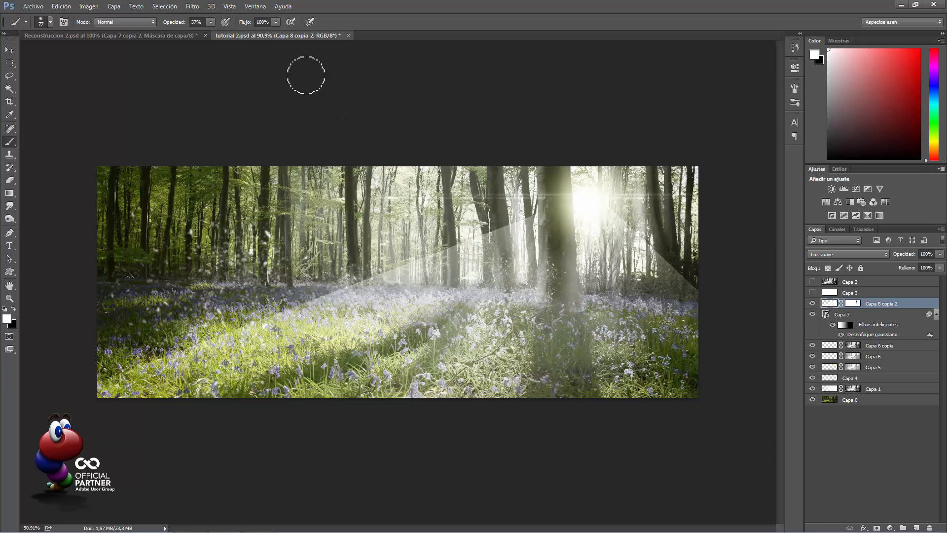
{"action": "left_click", "coordinate": [192, 6]}
{"action": "mouse_move", "coordinate": [212, 111]}
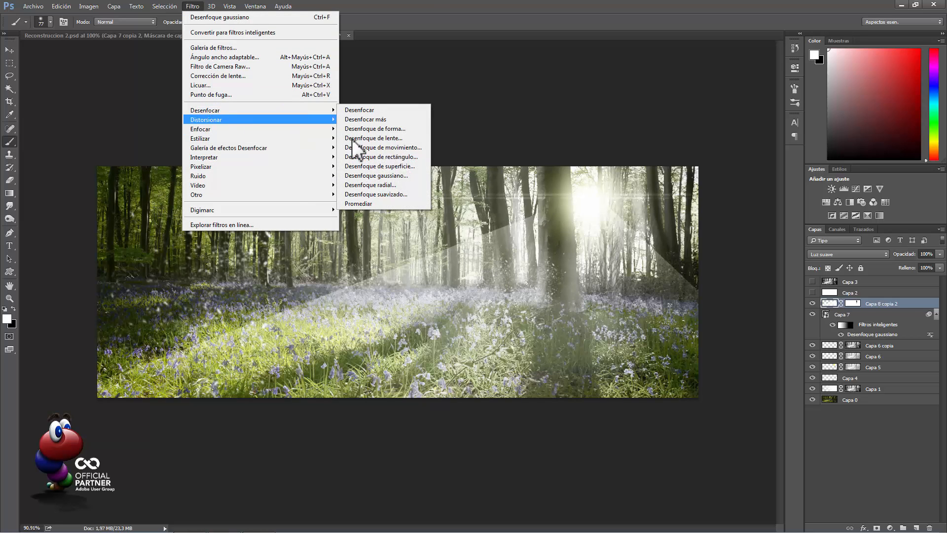
{"action": "left_click", "coordinate": [402, 176]}
{"action": "left_click_drag", "start_coordinate": [487, 126], "coordinate": [294, 90]}
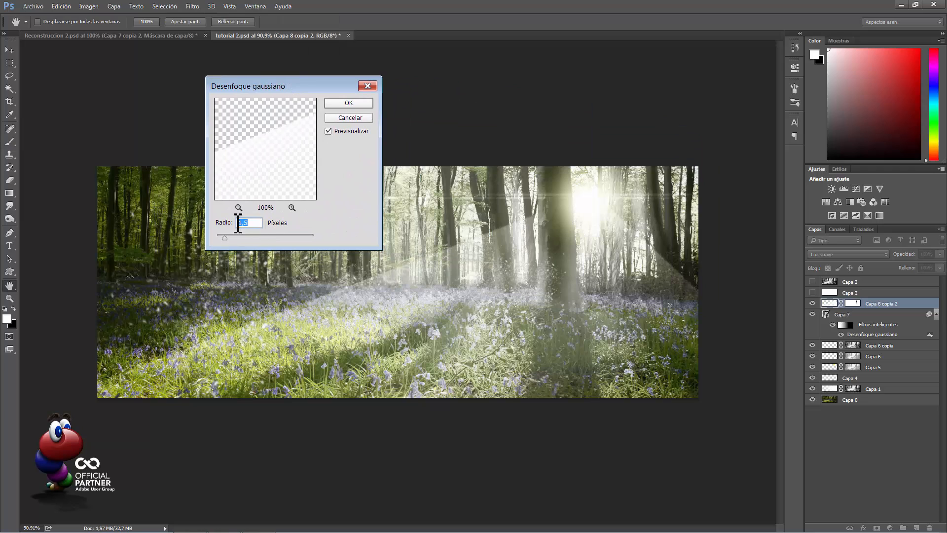
{"action": "type", "text": "3"}
{"action": "left_click", "coordinate": [344, 117]}
{"action": "key", "text": "b"}
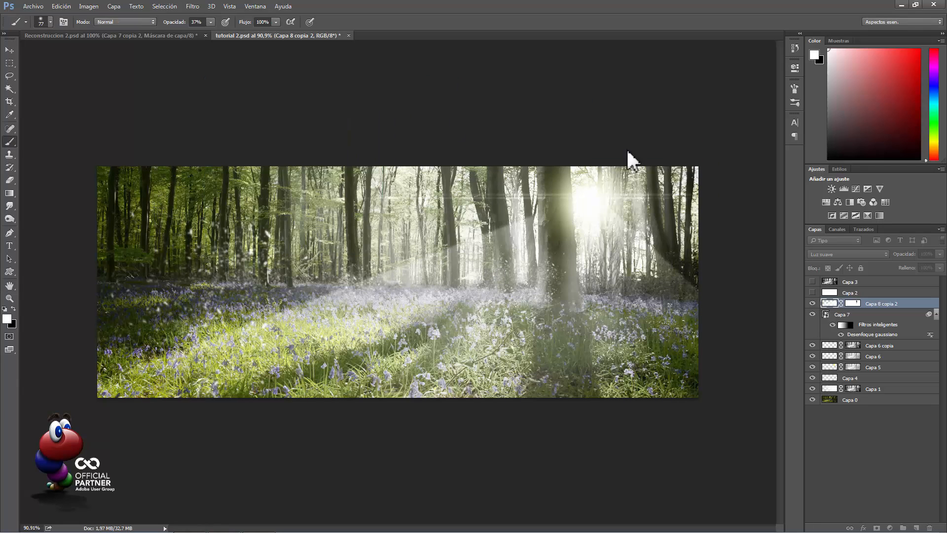
{"action": "left_click_drag", "start_coordinate": [897, 259], "coordinate": [926, 262]}
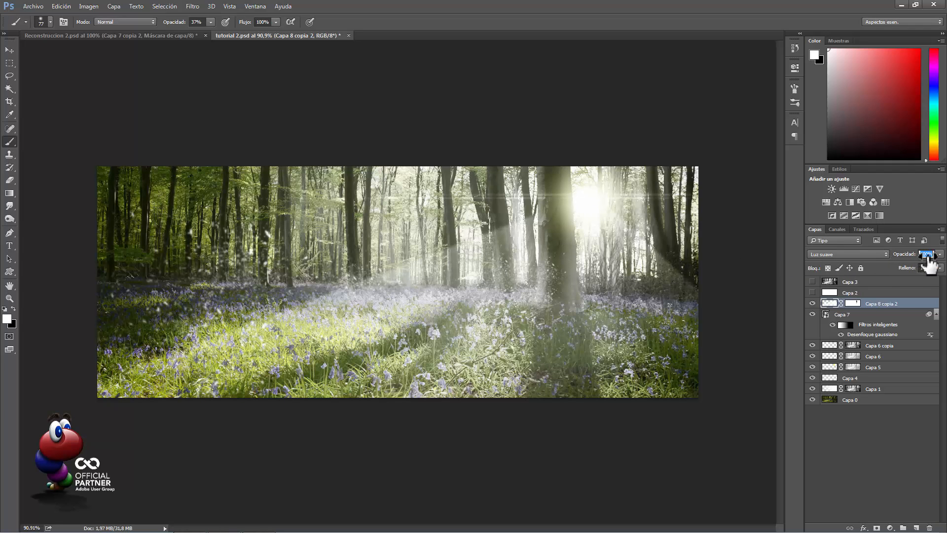
Paint black on the beam layer's mask with an 853 px brush at 37% opacity across the grass and the beams' outer edge.
{"action": "left_click", "coordinate": [853, 304]}
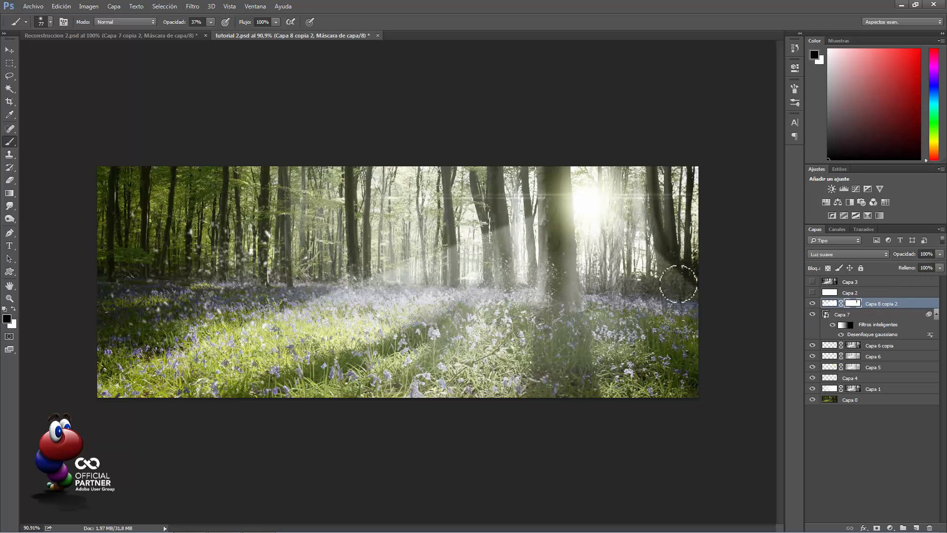
{"action": "left_click_drag", "start_coordinate": [168, 311], "coordinate": [356, 339]}
{"action": "left_click", "coordinate": [282, 348]}
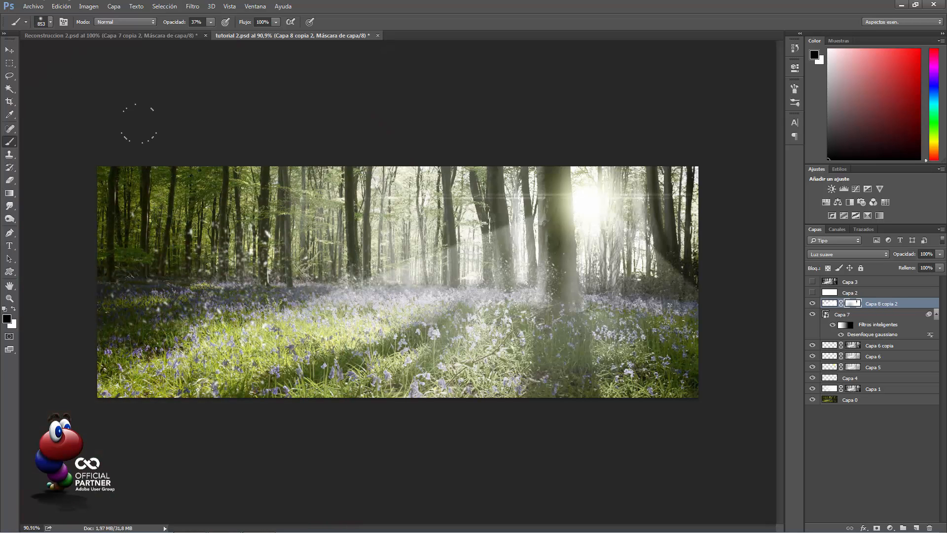
{"action": "left_click", "coordinate": [444, 392]}
{"action": "left_click", "coordinate": [513, 359]}
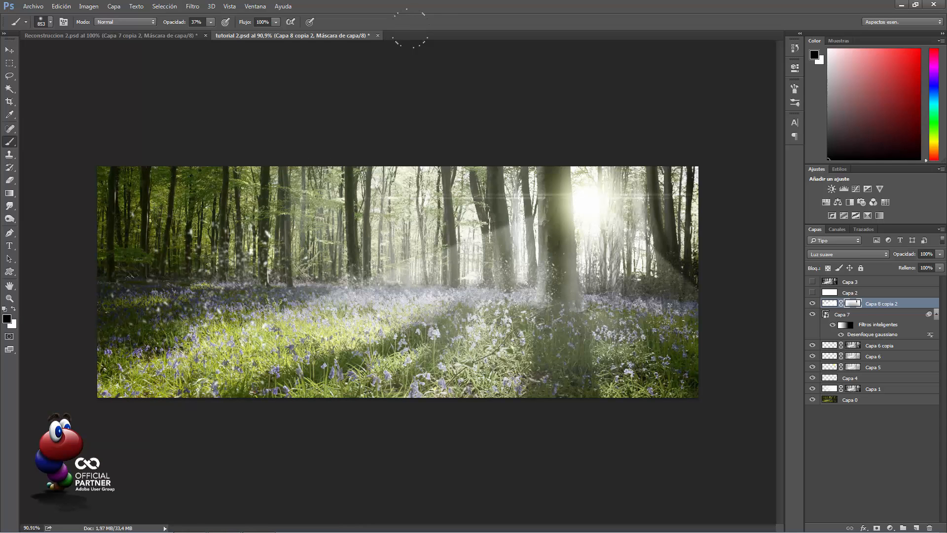
{"action": "left_click_drag", "start_coordinate": [561, 320], "coordinate": [495, 321]}
{"action": "left_click_drag", "start_coordinate": [370, 292], "coordinate": [326, 259]}
{"action": "key", "text": "x"}
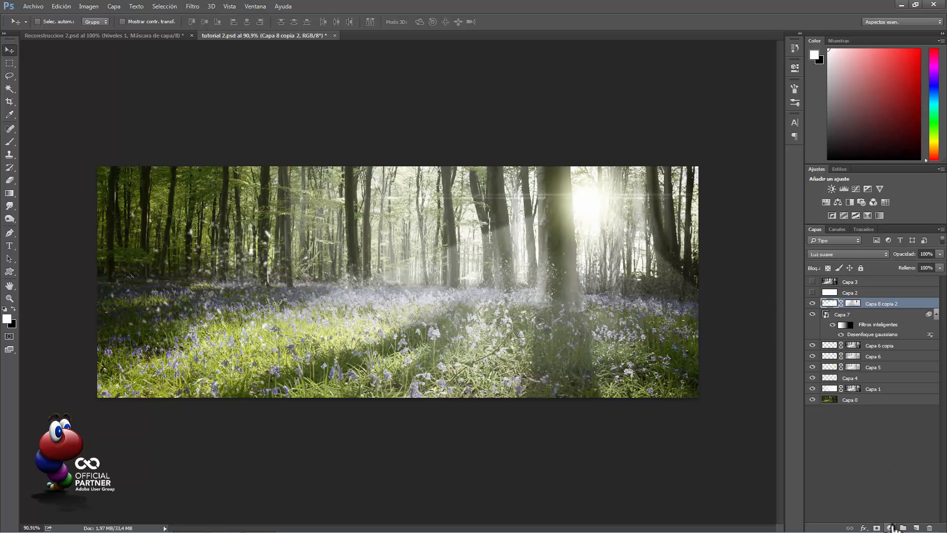
Add a Levels adjustment layer above the beams and set the Red channel's black output level to 56.
{"action": "left_click", "coordinate": [891, 527]}
{"action": "left_click", "coordinate": [886, 389]}
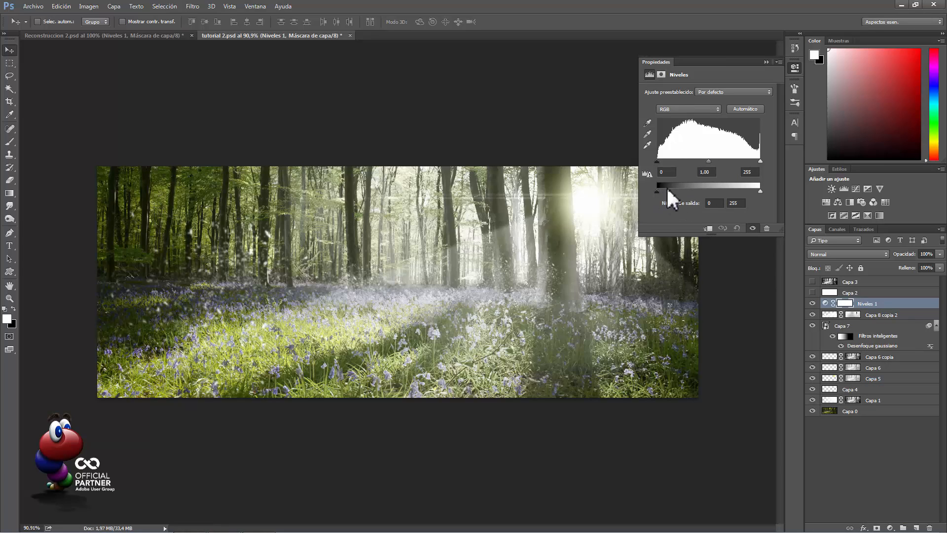
{"action": "left_click", "coordinate": [675, 109]}
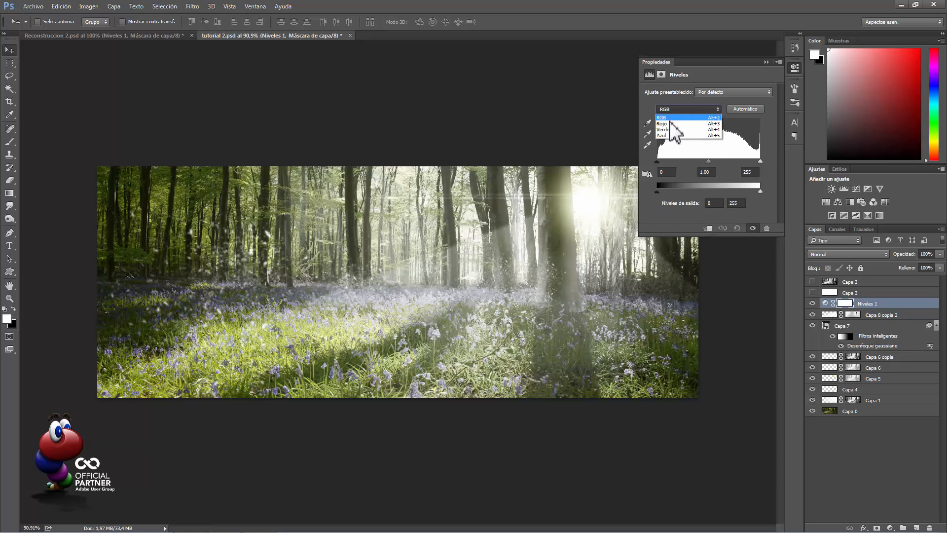
{"action": "left_click", "coordinate": [671, 124]}
{"action": "left_click_drag", "start_coordinate": [659, 194], "coordinate": [681, 193]}
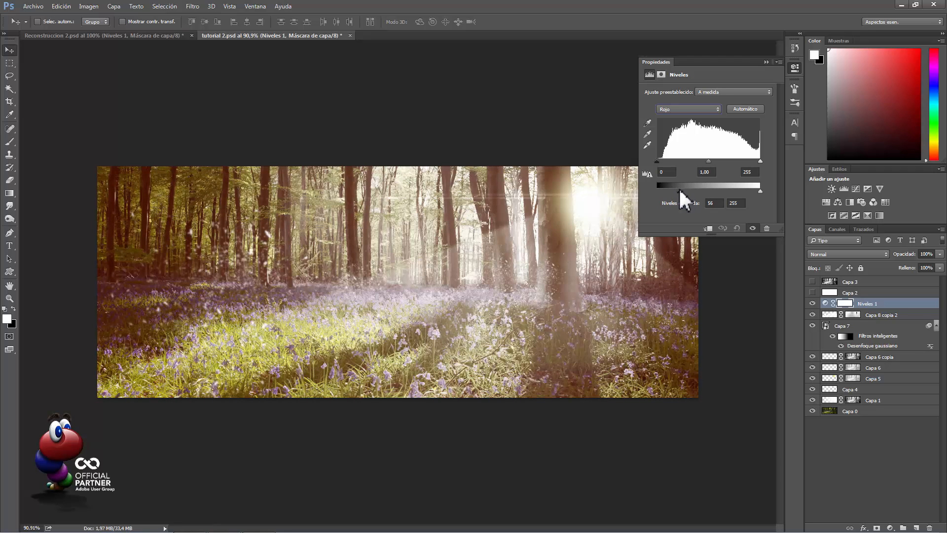
{"action": "left_click", "coordinate": [767, 62]}
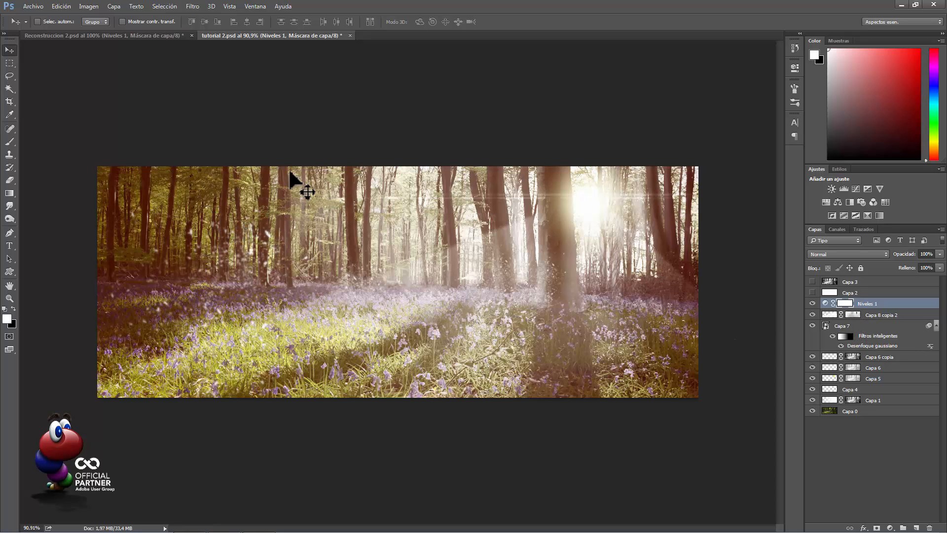
Fill the Levels mask with a horizontal black-to-white gradient from the image's left side to past its middle, and lower the mask density to 61%.
{"action": "left_click", "coordinate": [9, 193]}
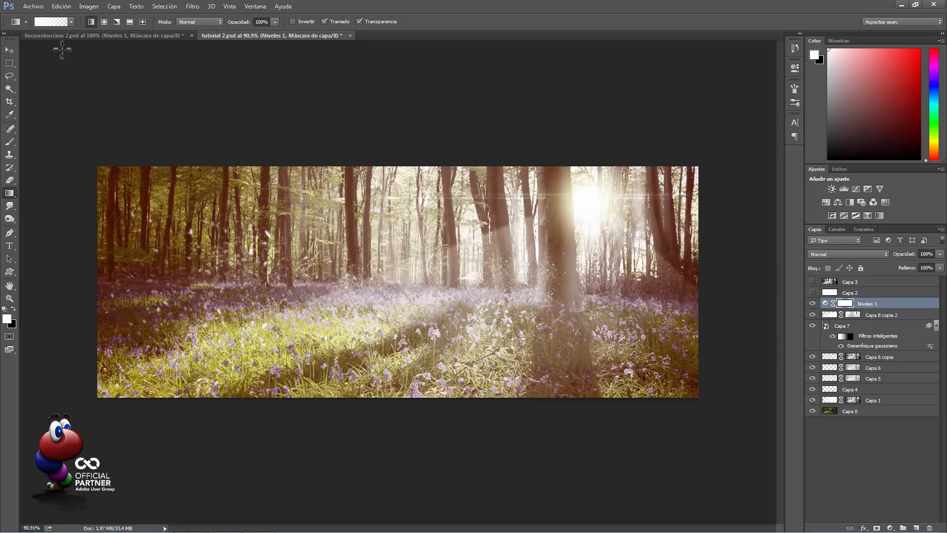
{"action": "left_click", "coordinate": [71, 22]}
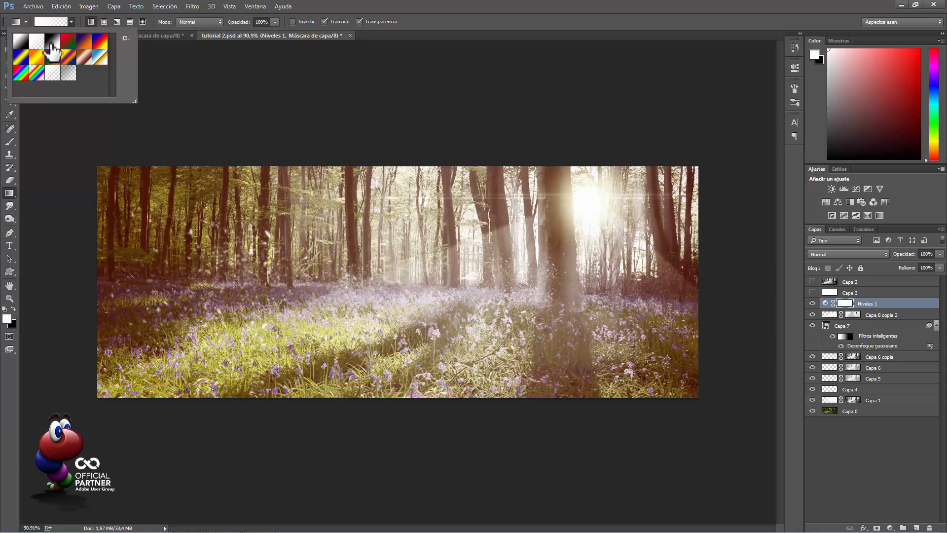
{"action": "left_click", "coordinate": [53, 42]}
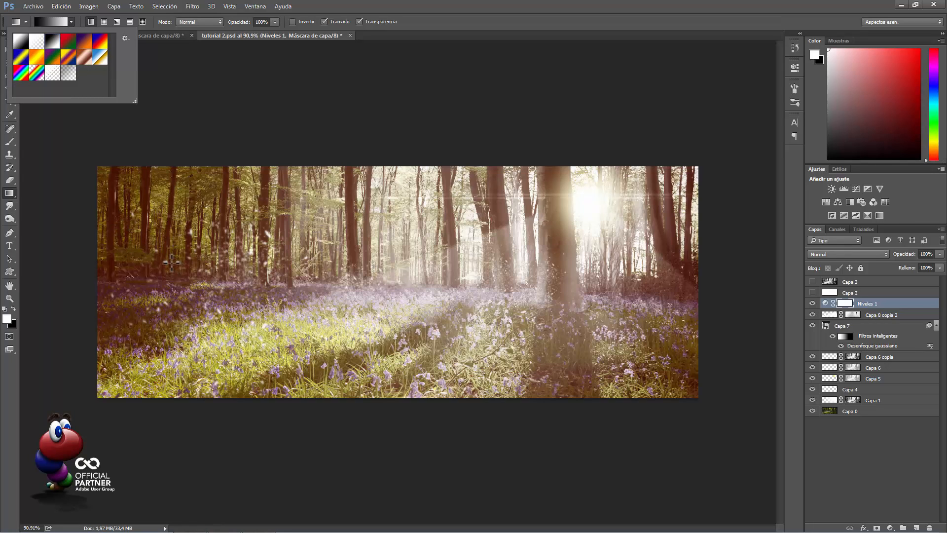
{"action": "left_click_drag", "start_coordinate": [145, 259], "coordinate": [471, 255]}
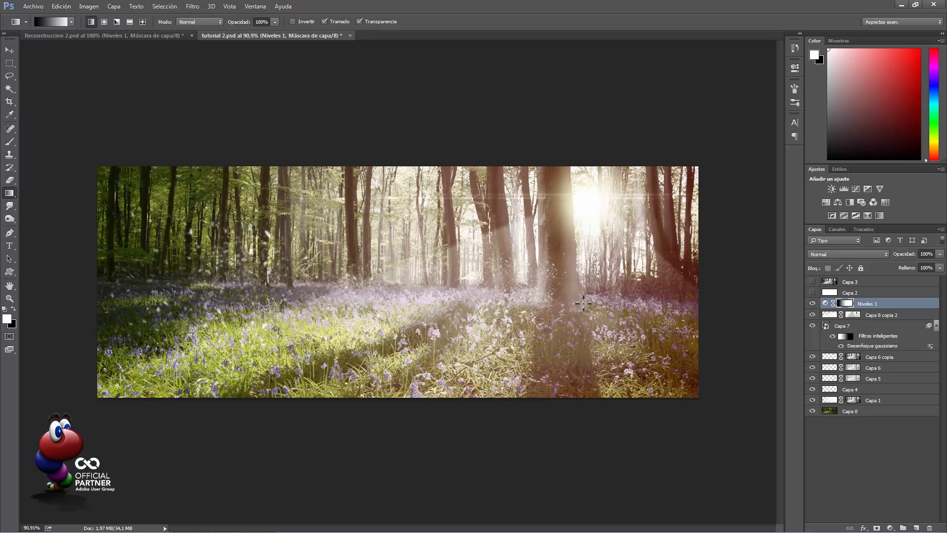
{"action": "double_click", "coordinate": [848, 303]}
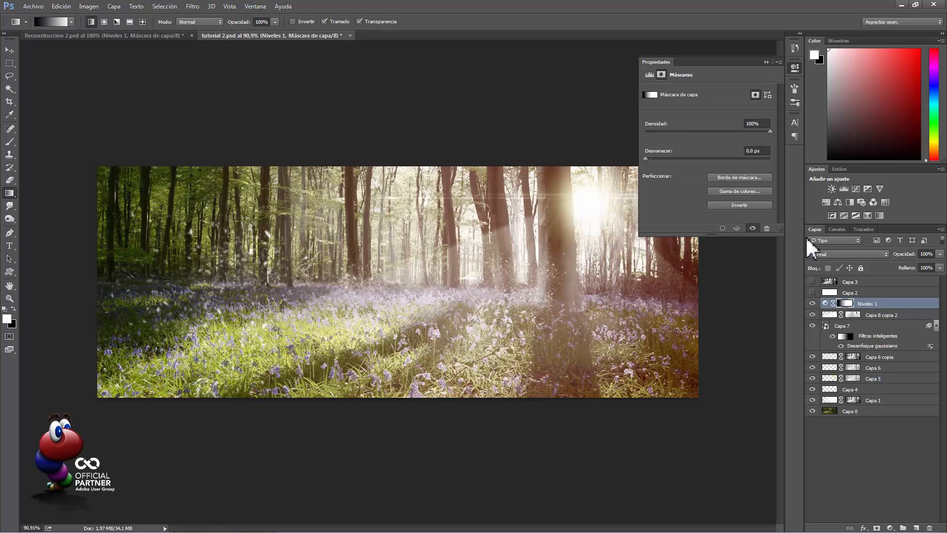
{"action": "left_click_drag", "start_coordinate": [769, 138], "coordinate": [721, 133]}
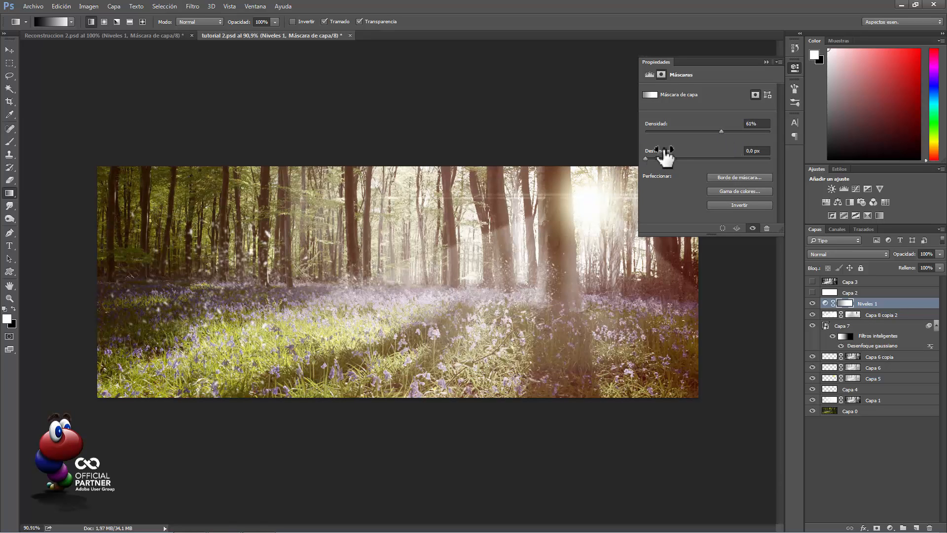
Set the Levels layer's mask density to 75%.
{"action": "left_click_drag", "start_coordinate": [723, 132], "coordinate": [738, 132]}
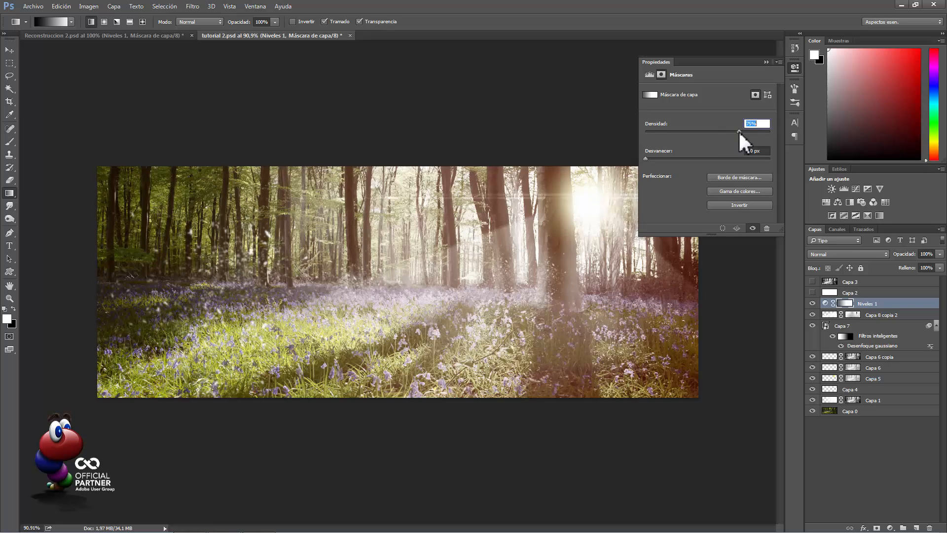
{"action": "left_click", "coordinate": [766, 63]}
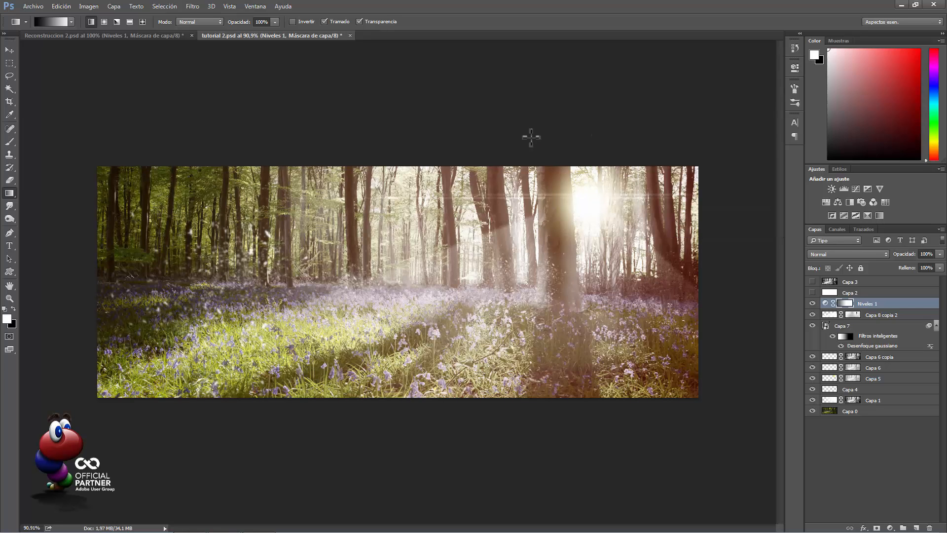
Add a Brightness/Contrast adjustment layer above the Levels layer with brightness -44 and contrast 23.
{"action": "key", "text": "b"}
{"action": "key", "text": "x"}
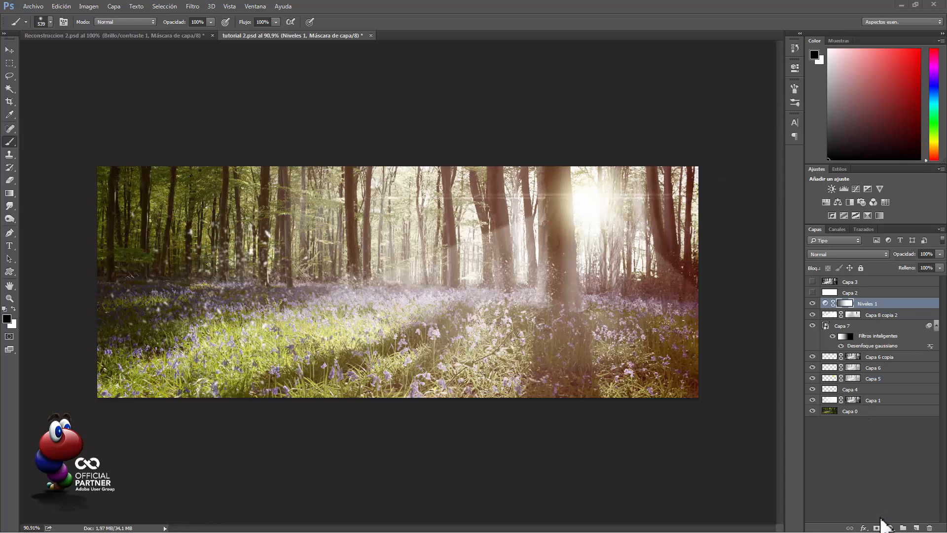
{"action": "left_click", "coordinate": [890, 527]}
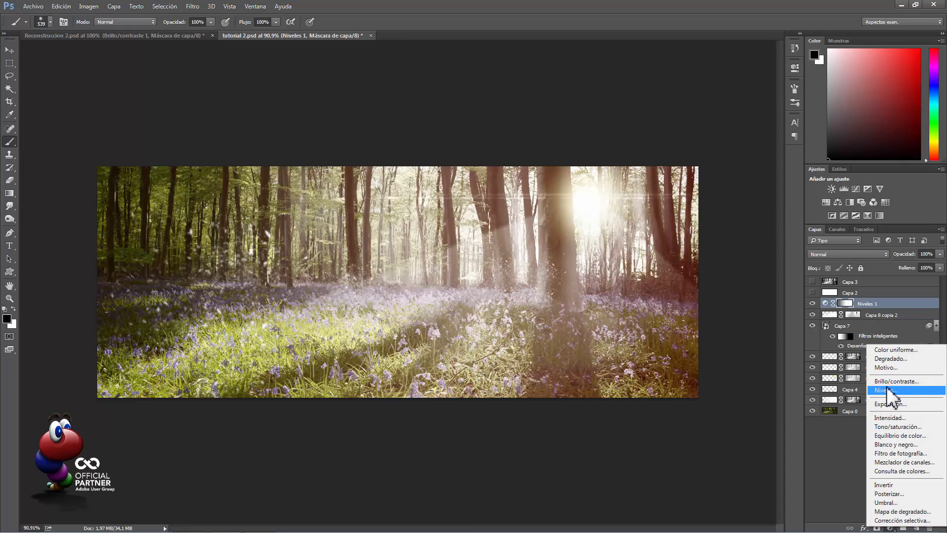
{"action": "left_click", "coordinate": [888, 382]}
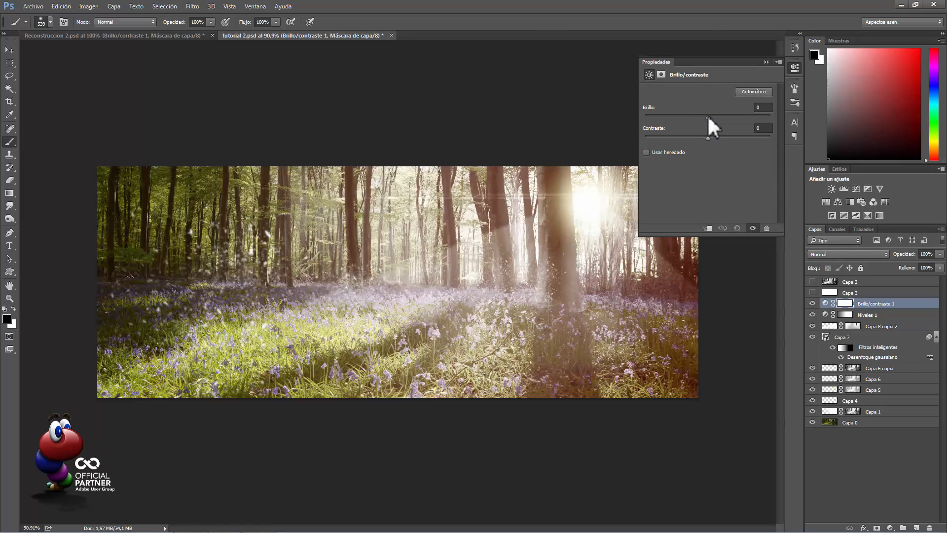
{"action": "left_click_drag", "start_coordinate": [708, 115], "coordinate": [690, 116]}
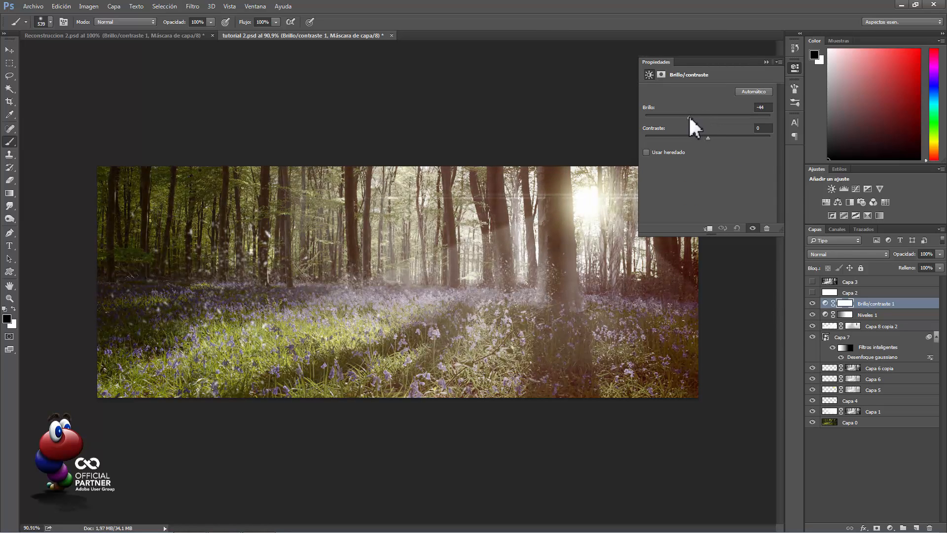
{"action": "left_click_drag", "start_coordinate": [708, 139], "coordinate": [723, 140]}
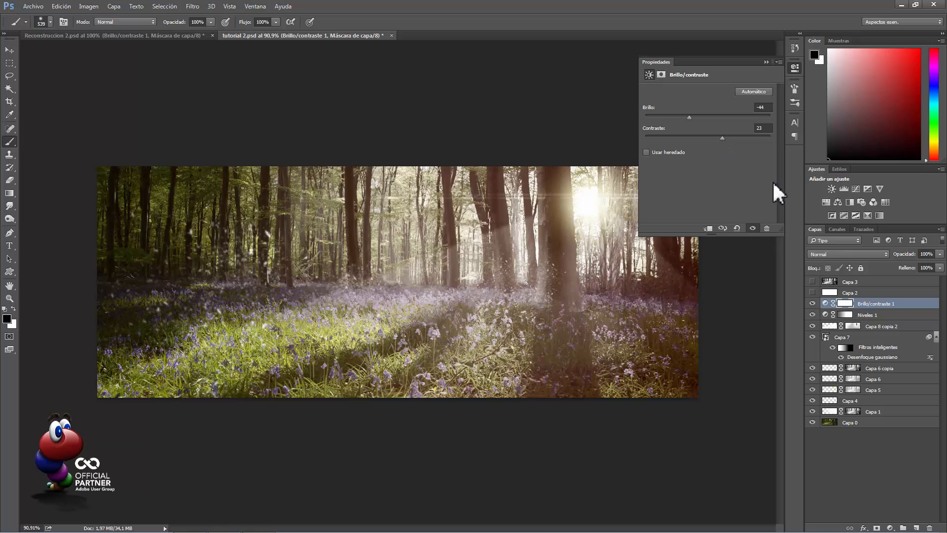
{"action": "left_click", "coordinate": [766, 61]}
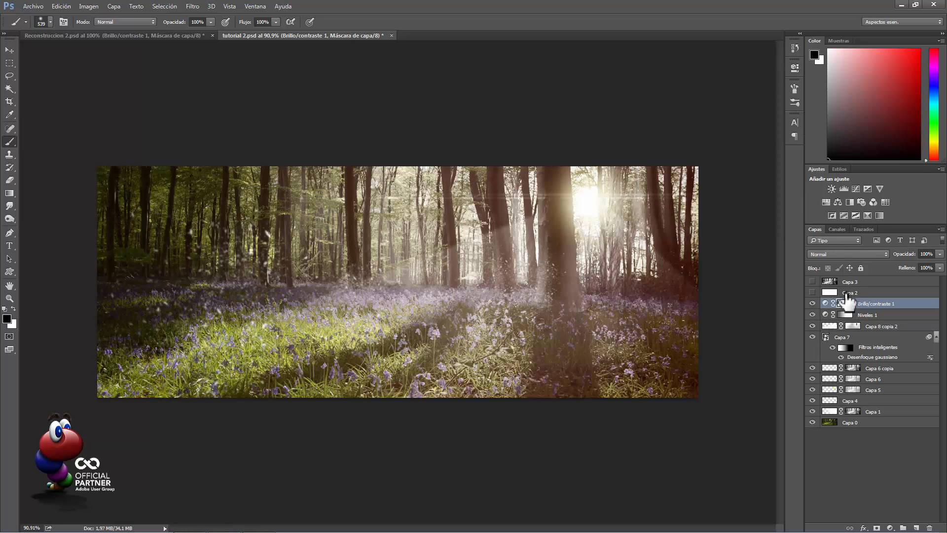
Paint black on the Brightness/Contrast mask over the sun and its surroundings with a soft 420 px brush.
{"action": "left_click_drag", "start_coordinate": [594, 243], "coordinate": [565, 246]}
{"action": "left_click", "coordinate": [590, 220]}
{"action": "left_click", "coordinate": [590, 219]}
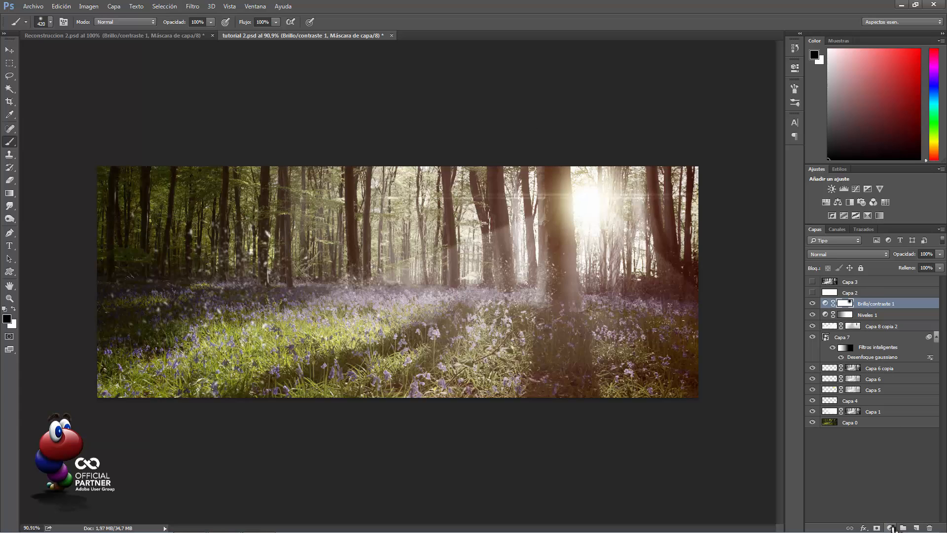
Add a Photo Filter adjustment layer above Brightness/Contrast, using the Azul filter at 51% density with luminosity preserved.
{"action": "left_click", "coordinate": [890, 528]}
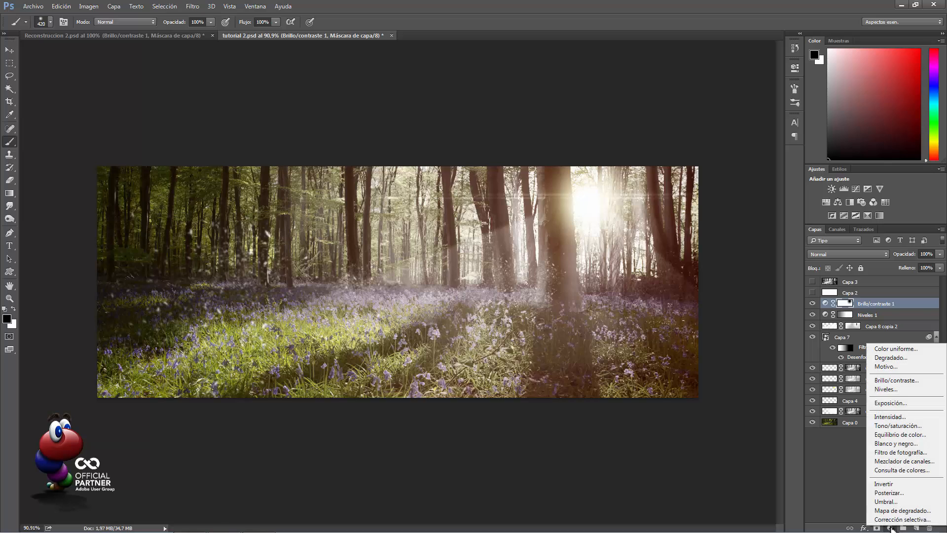
{"action": "left_click", "coordinate": [893, 452]}
{"action": "left_click", "coordinate": [713, 92]}
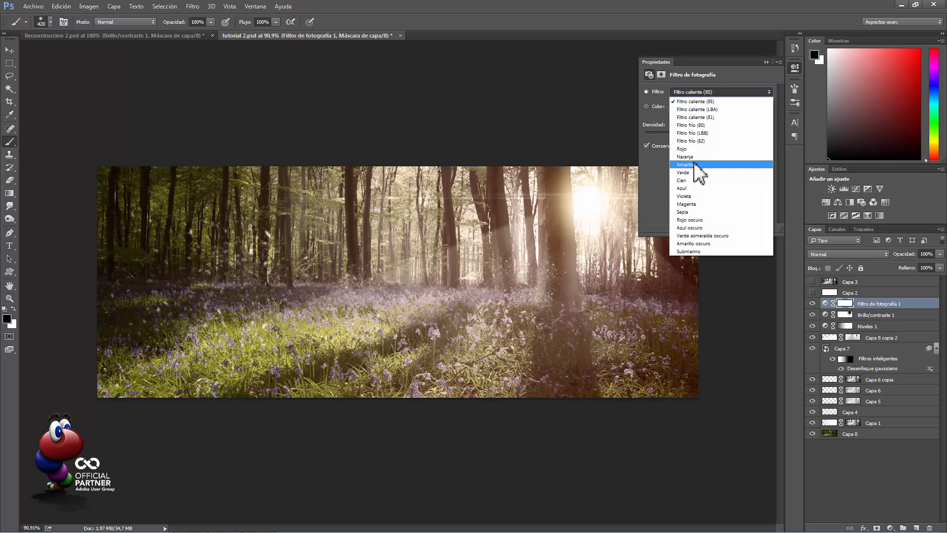
{"action": "left_click", "coordinate": [692, 189]}
{"action": "left_click_drag", "start_coordinate": [681, 139], "coordinate": [710, 138]}
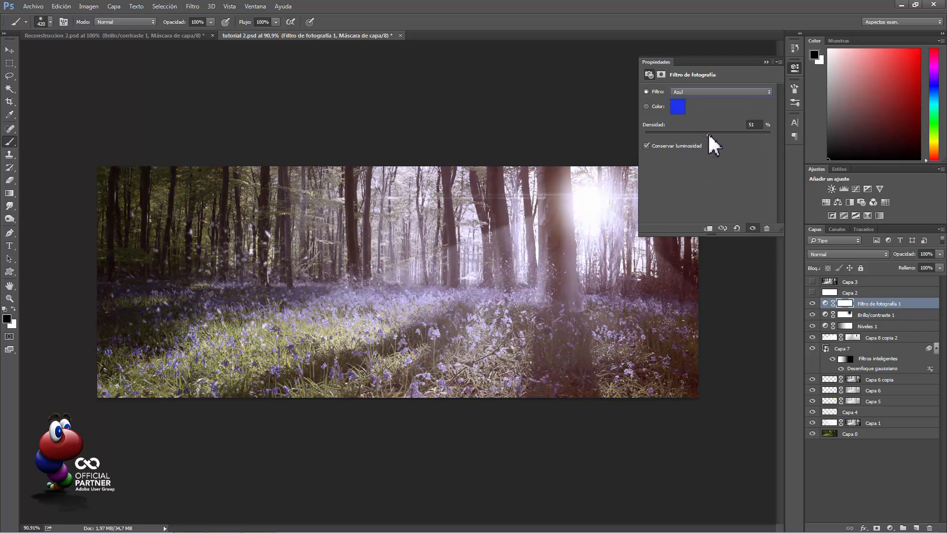
{"action": "left_click", "coordinate": [766, 61]}
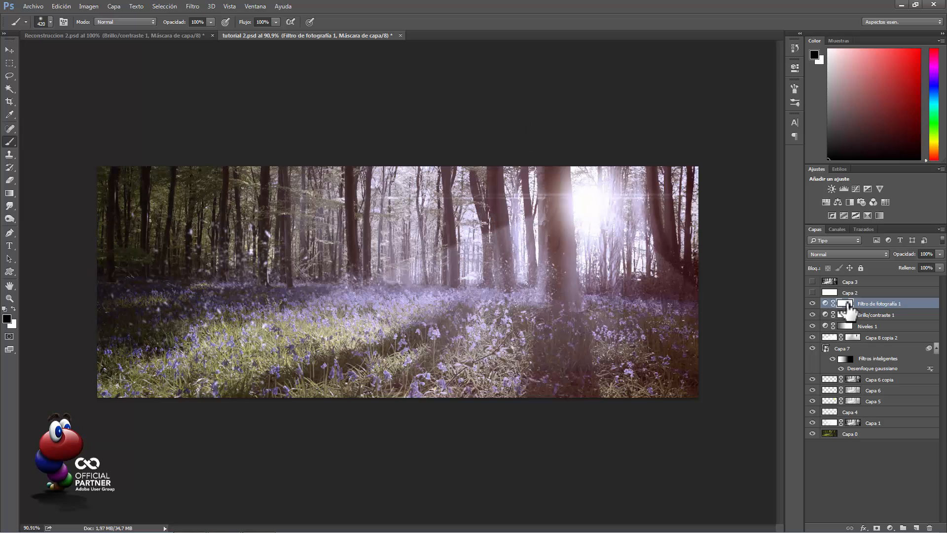
Paint black on the Photo Filter mask over the sun and the bright trees around it.
{"action": "left_click_drag", "start_coordinate": [601, 206], "coordinate": [647, 206]}
{"action": "left_click", "coordinate": [596, 194]}
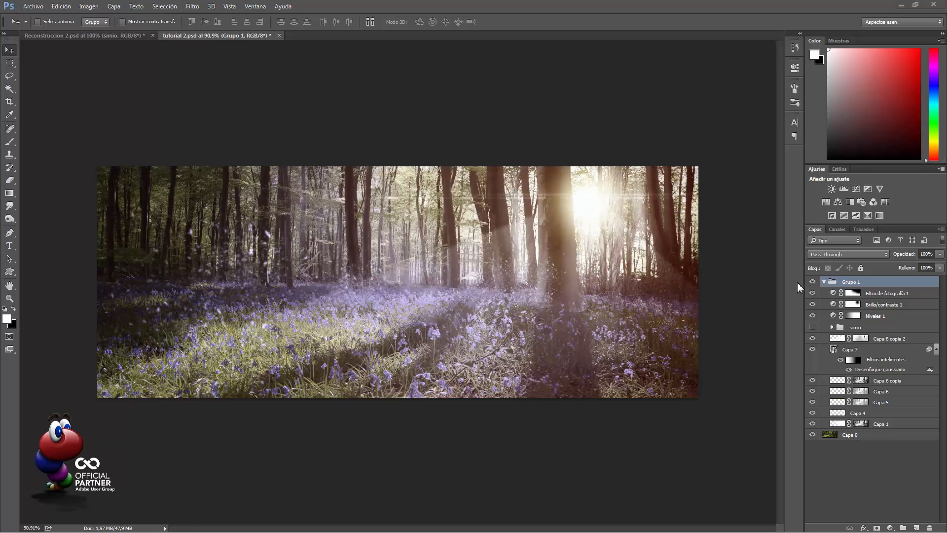
Compare the photo with and without Grupo 1, leave the group visible, and show the simio group inside it.
{"action": "left_click", "coordinate": [812, 281]}
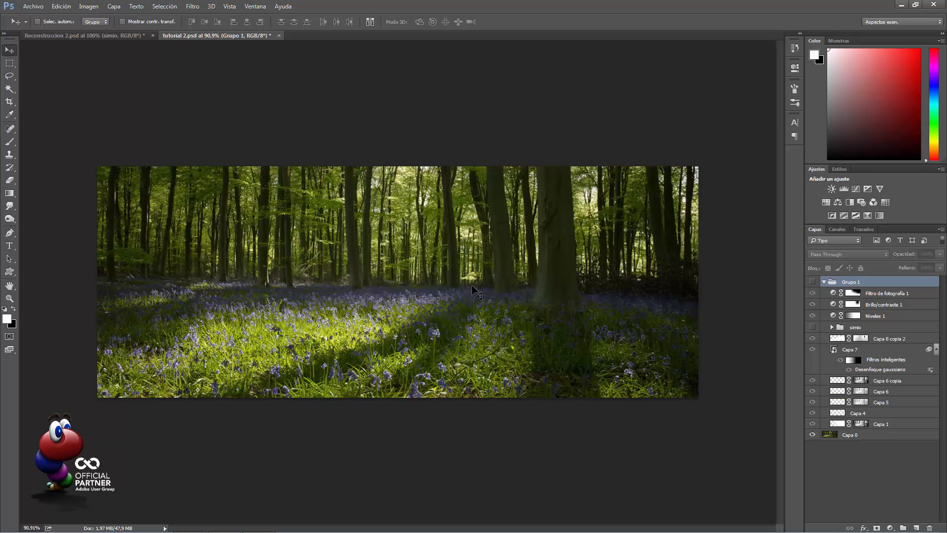
{"action": "left_click", "coordinate": [812, 281]}
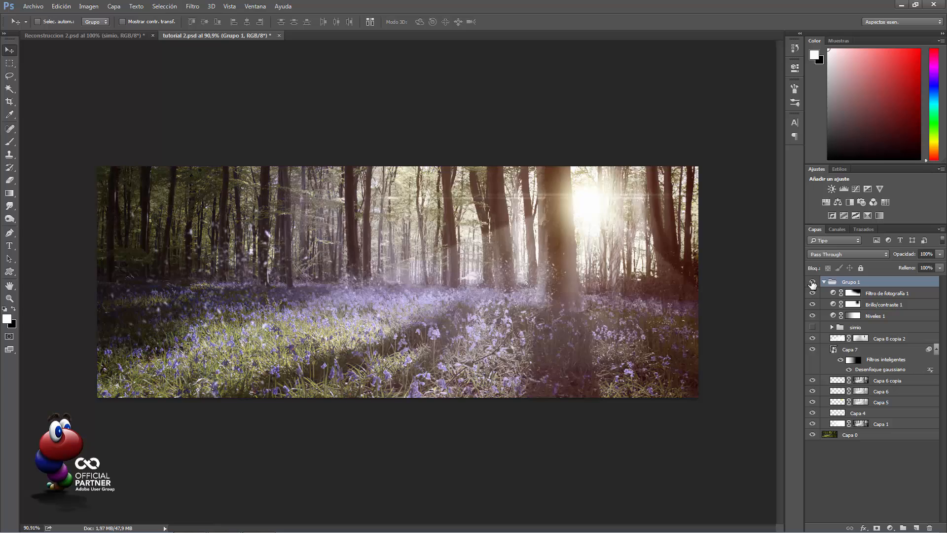
{"action": "left_click", "coordinate": [812, 281]}
{"action": "left_click", "coordinate": [812, 281]}
{"action": "left_click", "coordinate": [813, 327]}
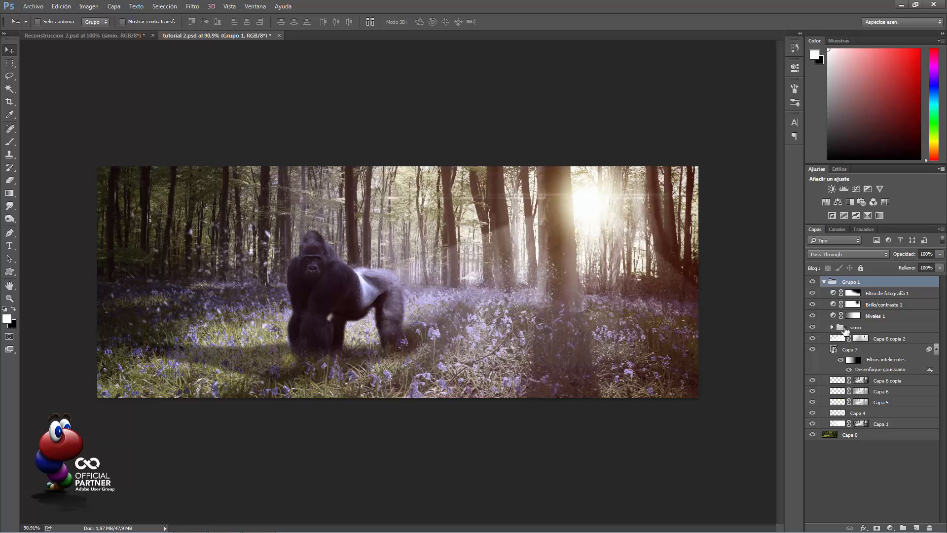